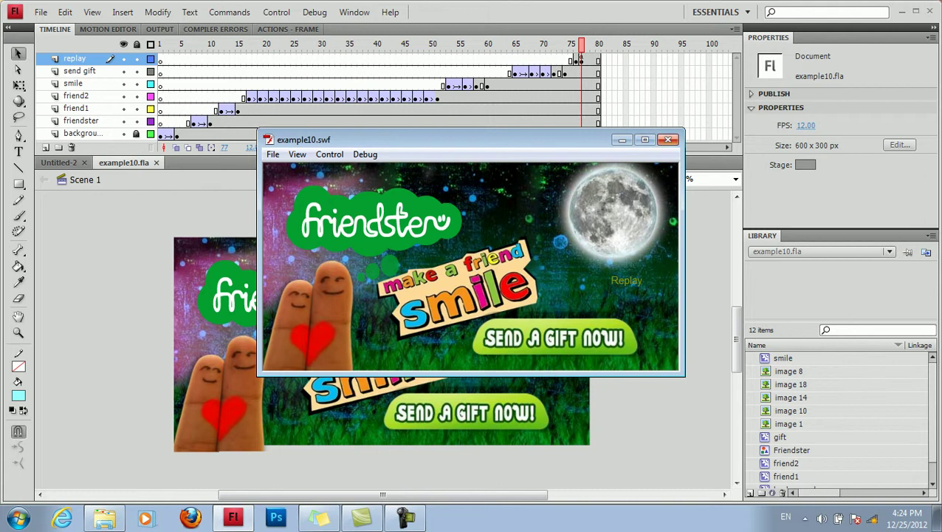
# Step: Close the movie preview and create a new Flash File (ActionScript 3.0) document
pyautogui.click(668, 139)
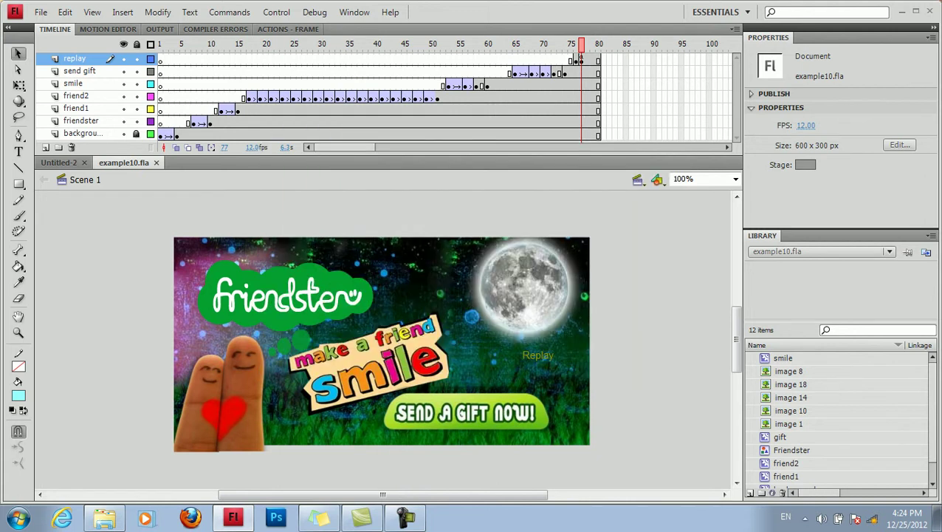
pyautogui.click(41, 11)
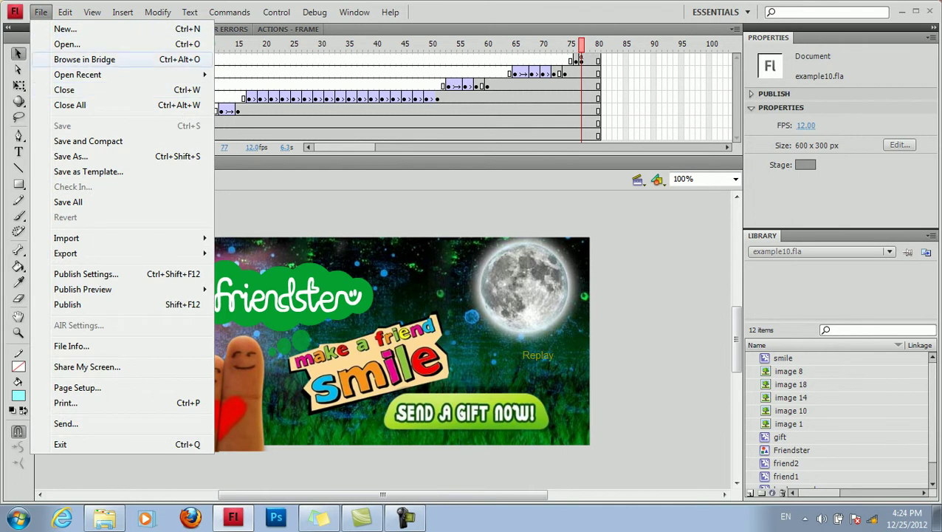
pyautogui.click(65, 29)
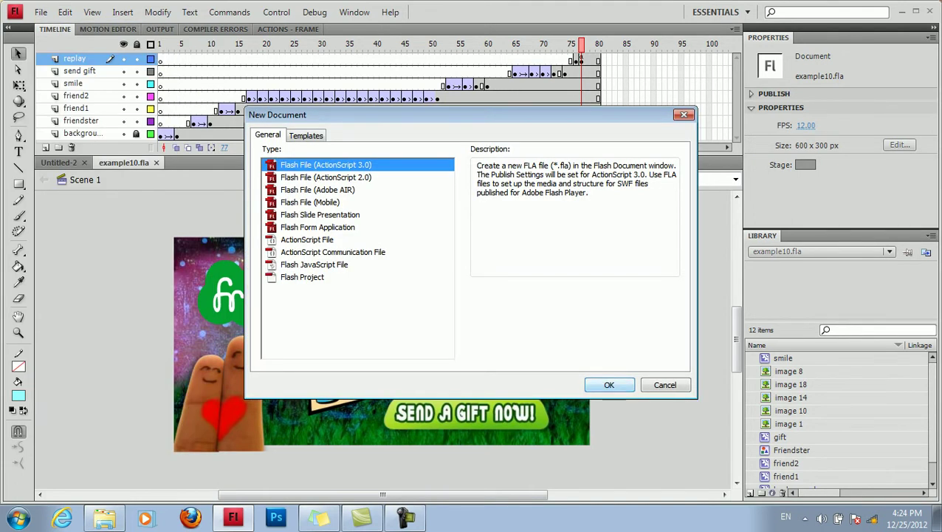
pyautogui.click(610, 384)
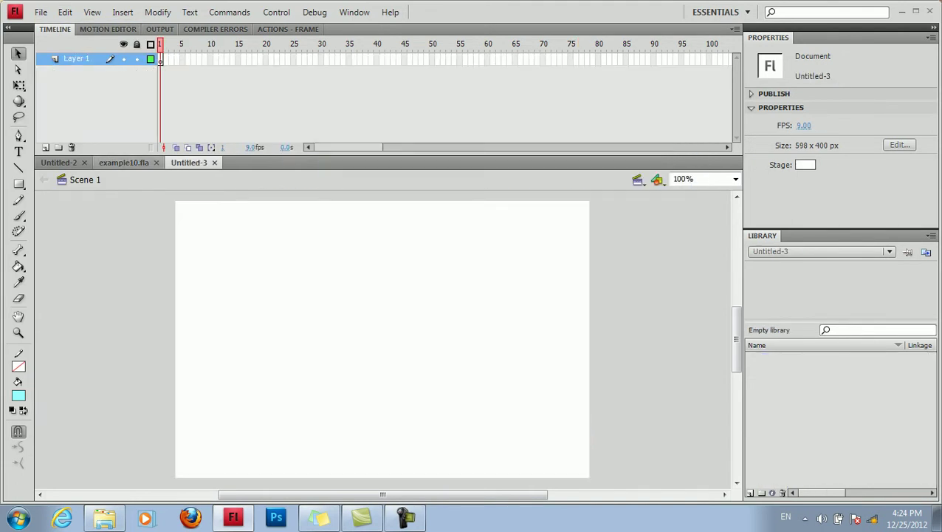
# Step: Add six new layers above Layer 1 in the new document, and select Layer 1's first frame
pyautogui.click(124, 163)
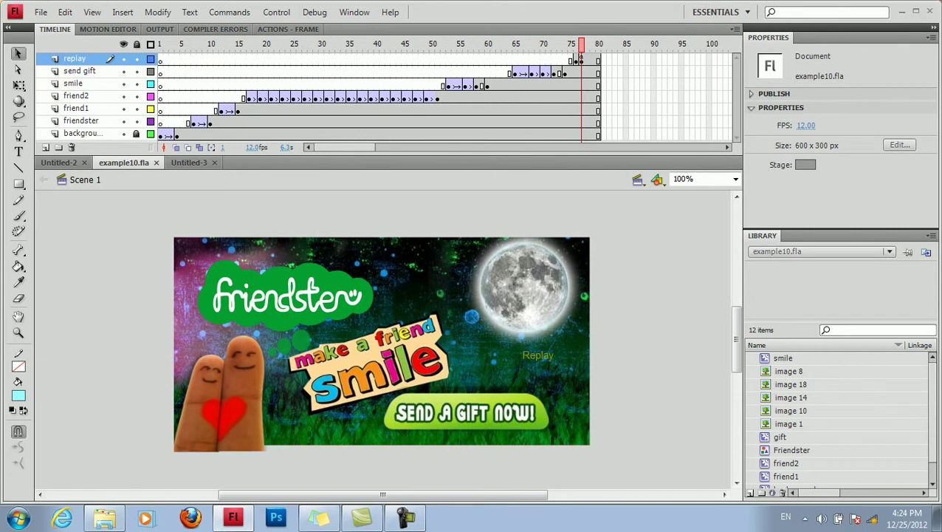
pyautogui.hotkey('ctrl', 'Tab')
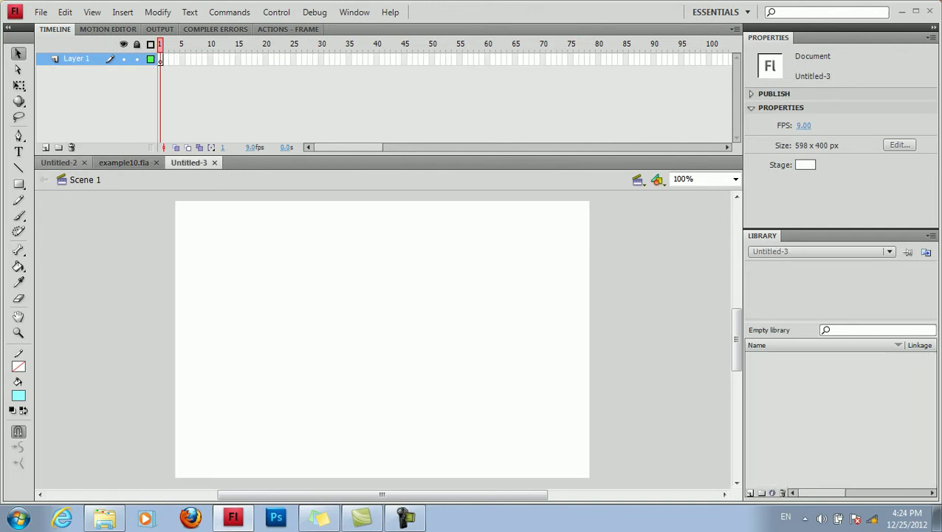
pyautogui.click(45, 147)
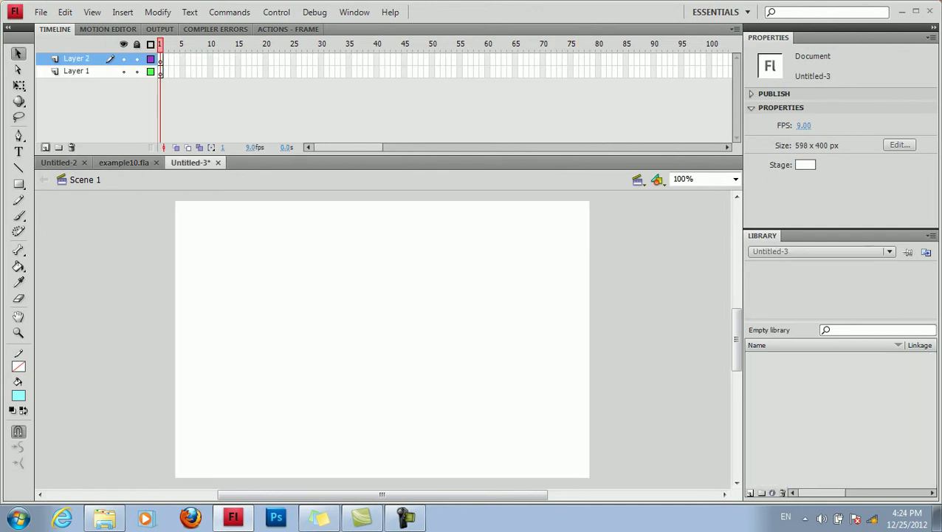
pyautogui.click(45, 146)
pyautogui.click(45, 147)
pyautogui.click(45, 147)
pyautogui.click(45, 147)
pyautogui.click(45, 147)
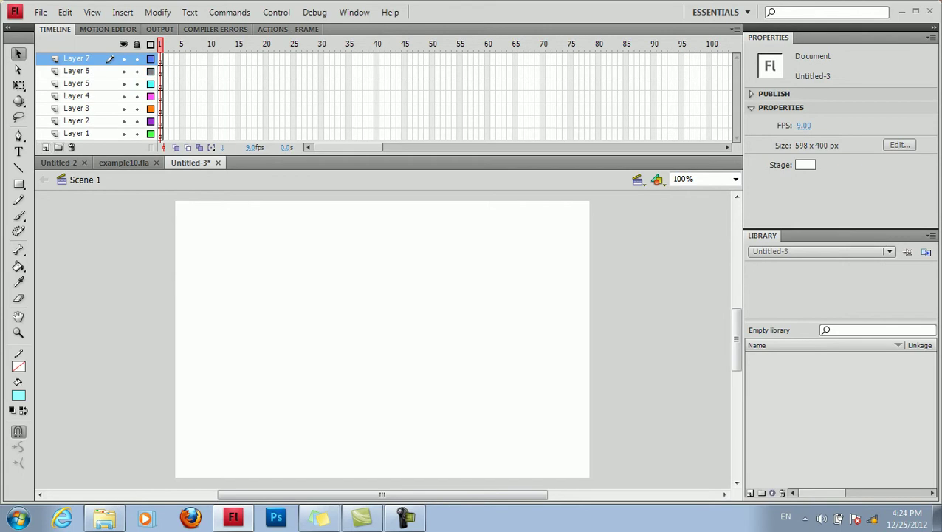
pyautogui.click(160, 134)
# Step: Copy all library items from example10.fla into the library of Untitled-3
pyautogui.click(124, 163)
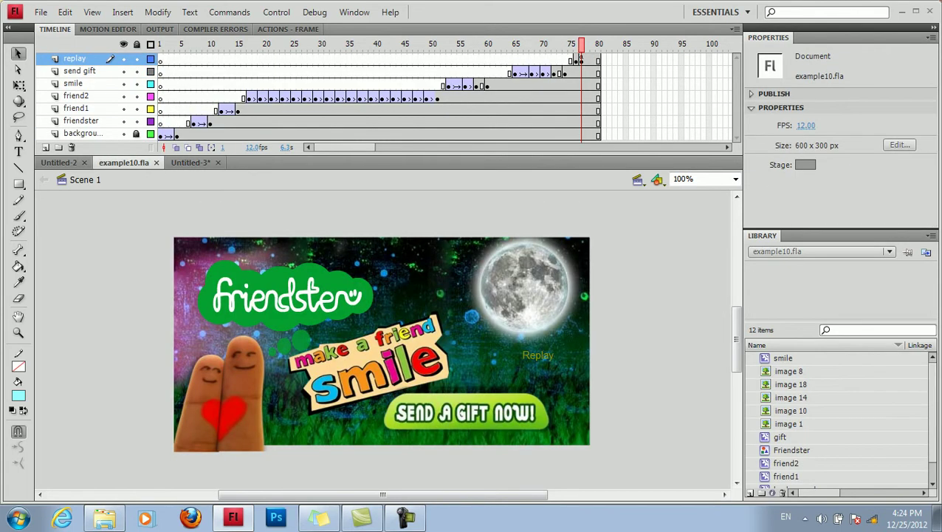
pyautogui.click(871, 330)
pyautogui.moveTo(841, 228); pyautogui.dragTo(842, 191)
pyautogui.moveTo(799, 471); pyautogui.dragTo(811, 313)
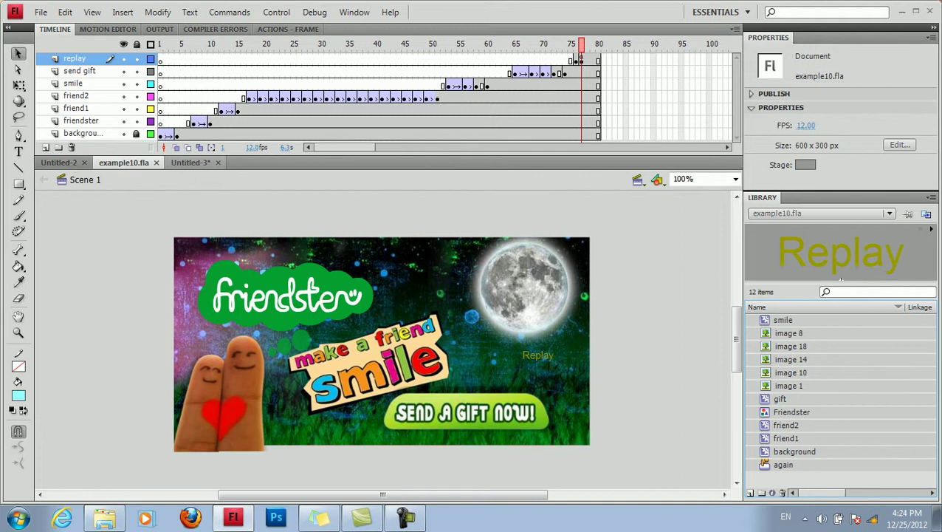
pyautogui.click(190, 162)
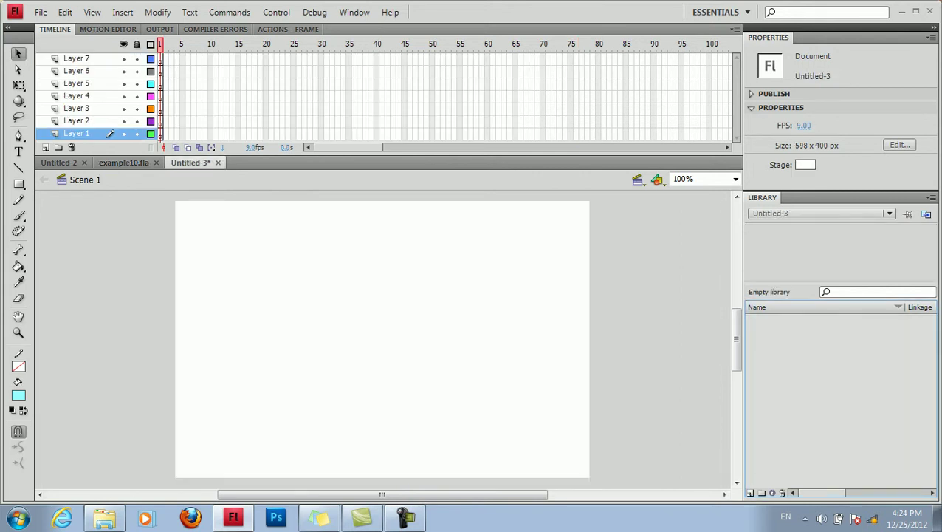
pyautogui.hotkey('ctrl', 'v')
# Step: Place the background movie clip on Layer 1's first frame at about X 298.9, Y 361.5, spanning the stage width
pyautogui.click(783, 465)
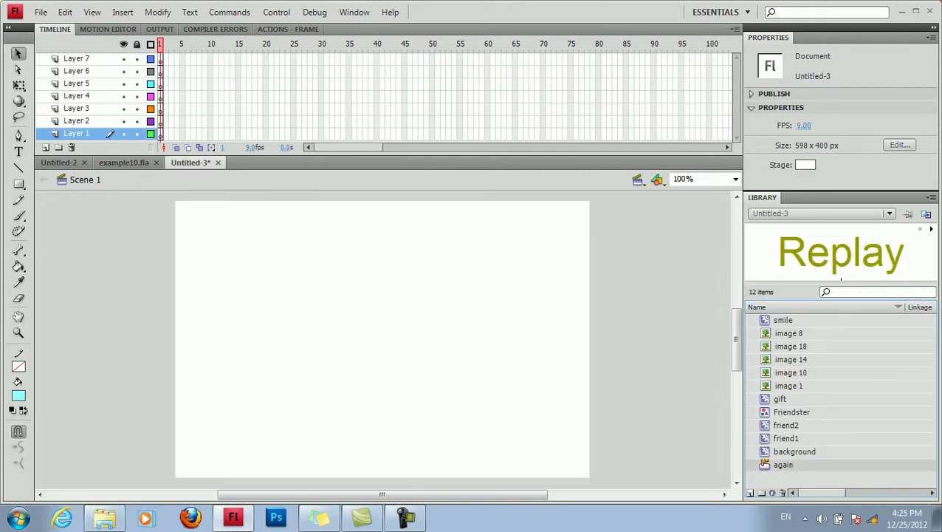
pyautogui.press('Up')
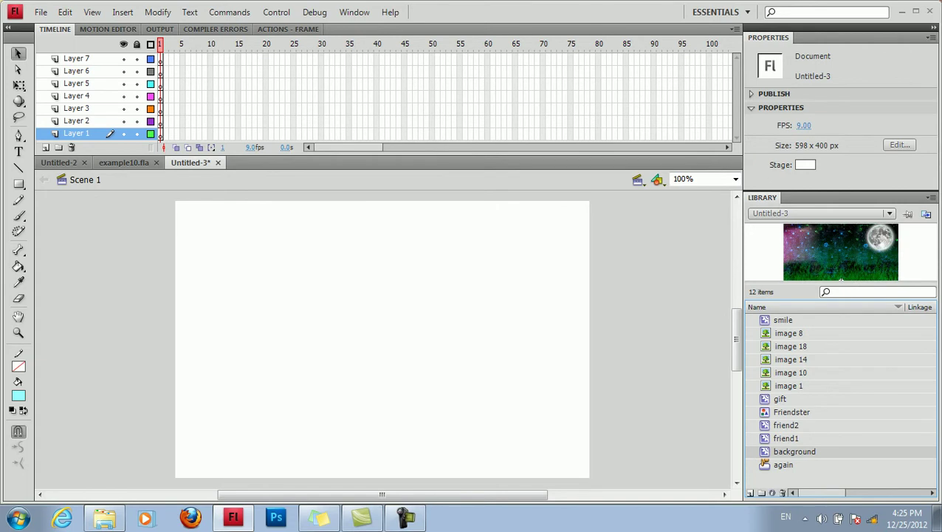
pyautogui.moveTo(795, 451); pyautogui.dragTo(382, 348)
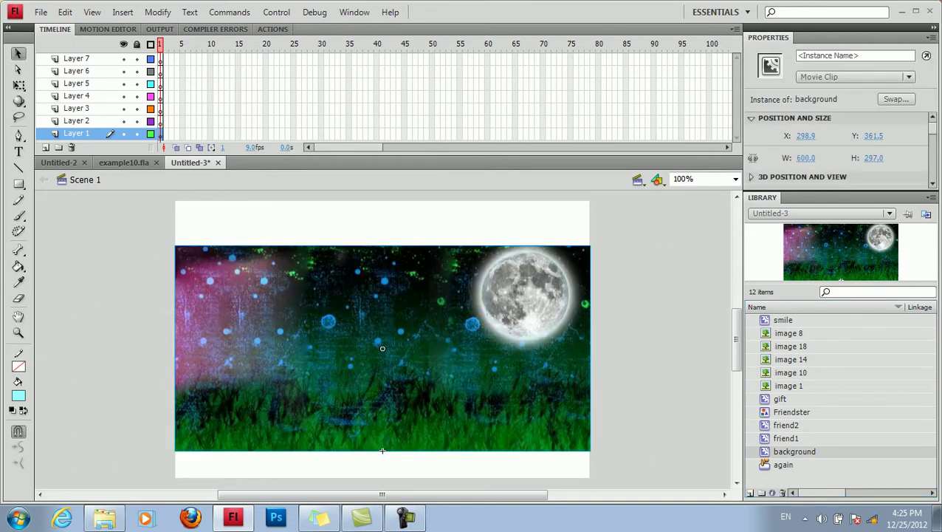
pyautogui.press('Escape')
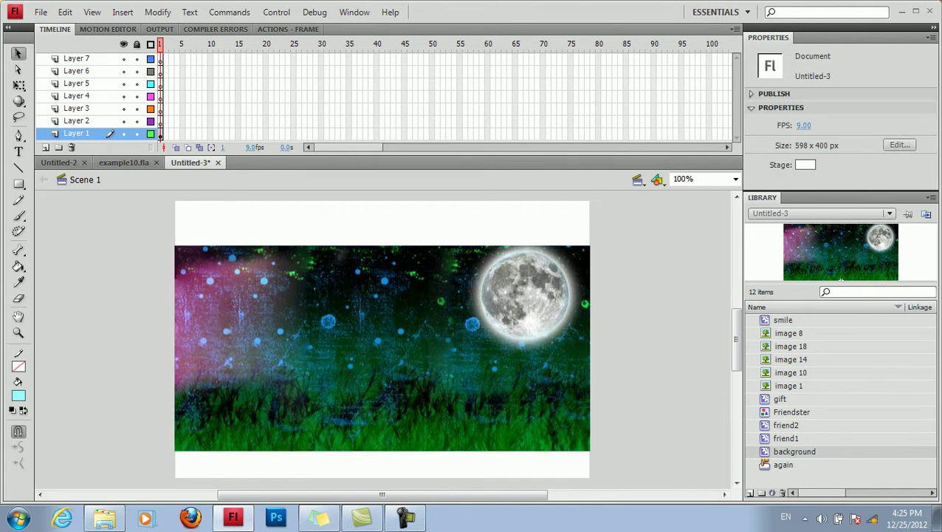
# Step: Match the document dimensions to the contents, 600 x 297 px
pyautogui.click(899, 144)
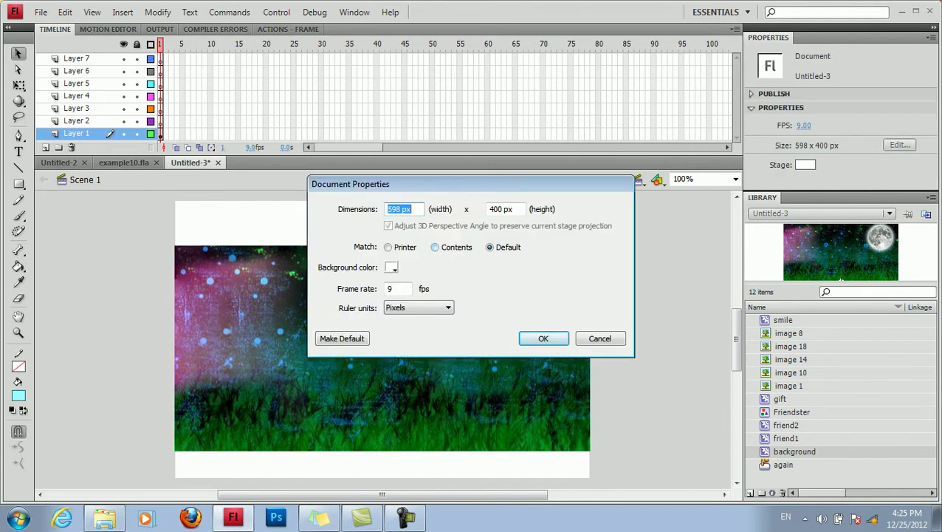
pyautogui.click(436, 247)
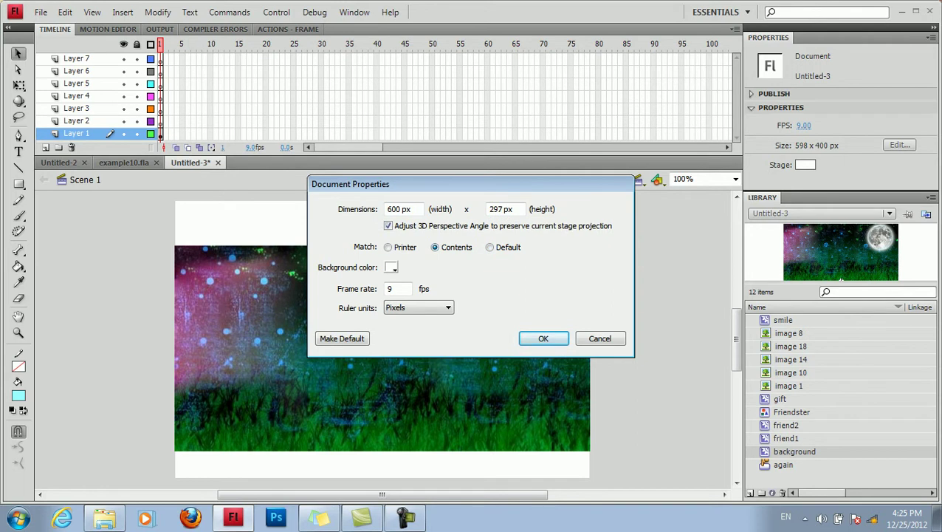
pyautogui.click(543, 338)
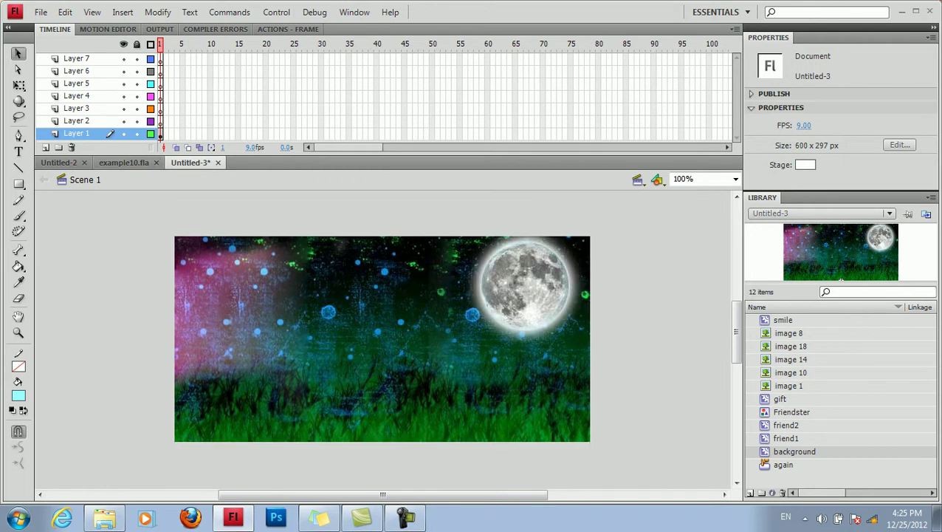
# Step: Show the rulers and place guides along all four edges of the stage
pyautogui.click(92, 13)
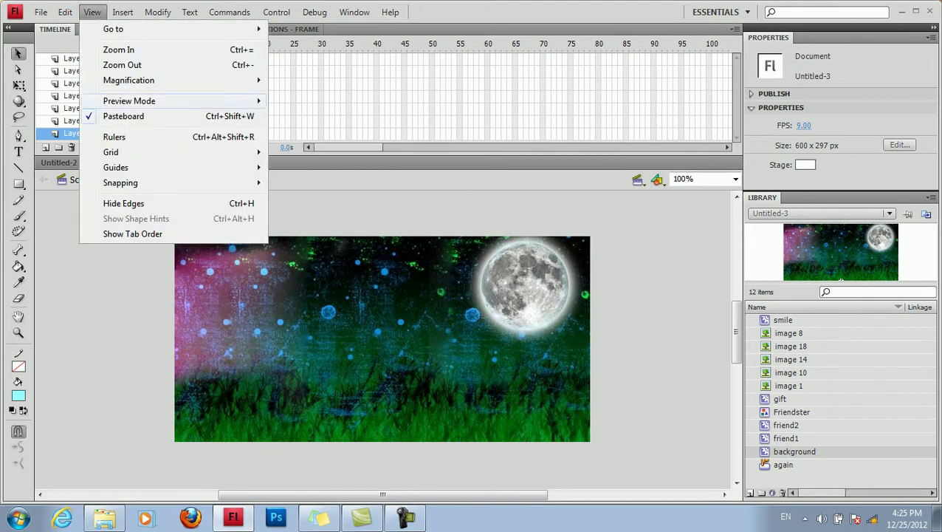
pyautogui.click(115, 137)
pyautogui.moveTo(42, 333); pyautogui.dragTo(185, 333)
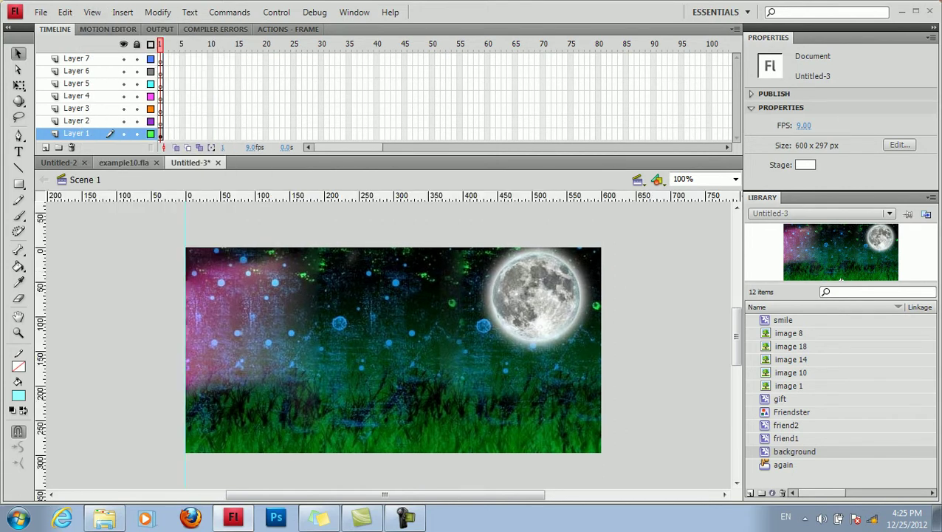
pyautogui.moveTo(237, 197); pyautogui.dragTo(237, 247)
pyautogui.moveTo(42, 337); pyautogui.dragTo(602, 338)
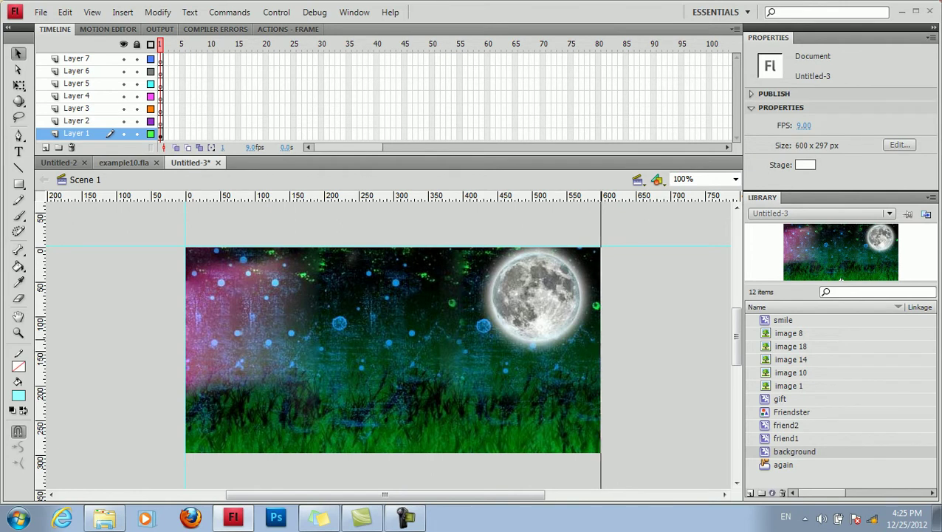
pyautogui.moveTo(601, 338); pyautogui.dragTo(600, 338)
pyautogui.moveTo(414, 196); pyautogui.dragTo(414, 453)
# Step: Scale the background clip up about its centre with Free Transform to about 768 x 380 px
pyautogui.click(394, 451)
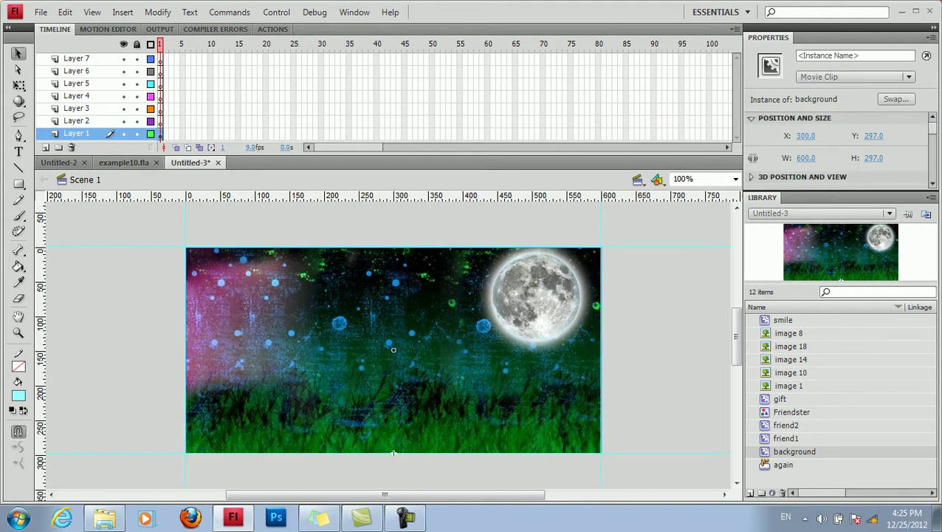
pyautogui.click(19, 85)
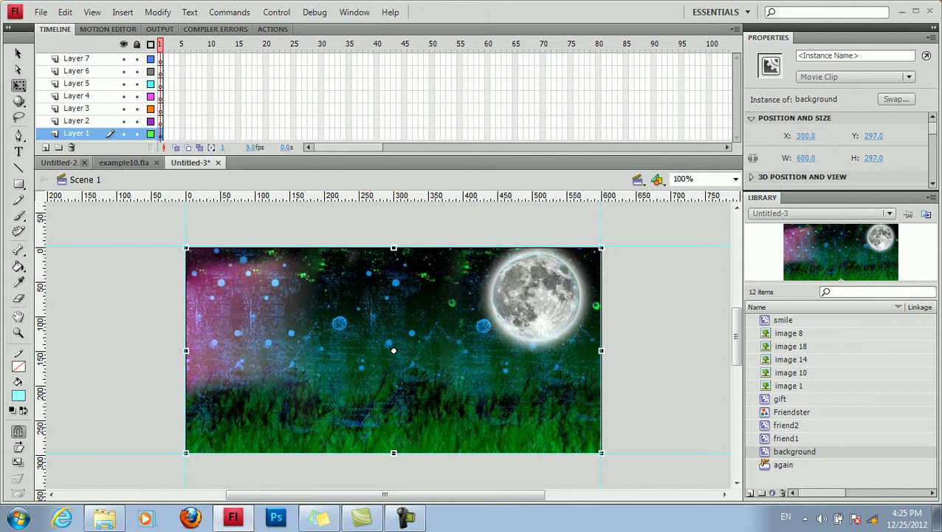
pyautogui.moveTo(186, 248); pyautogui.dragTo(128, 218)
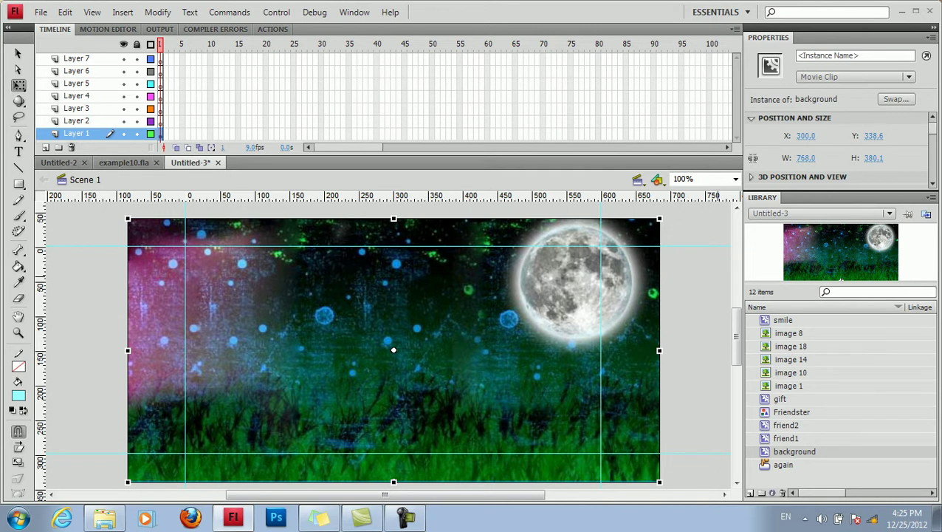
# Step: Place the Friendster graphic on Layer 2's first frame at about X 3.3, Y -0.1, following frame 7 of example10.fla
pyautogui.click(161, 121)
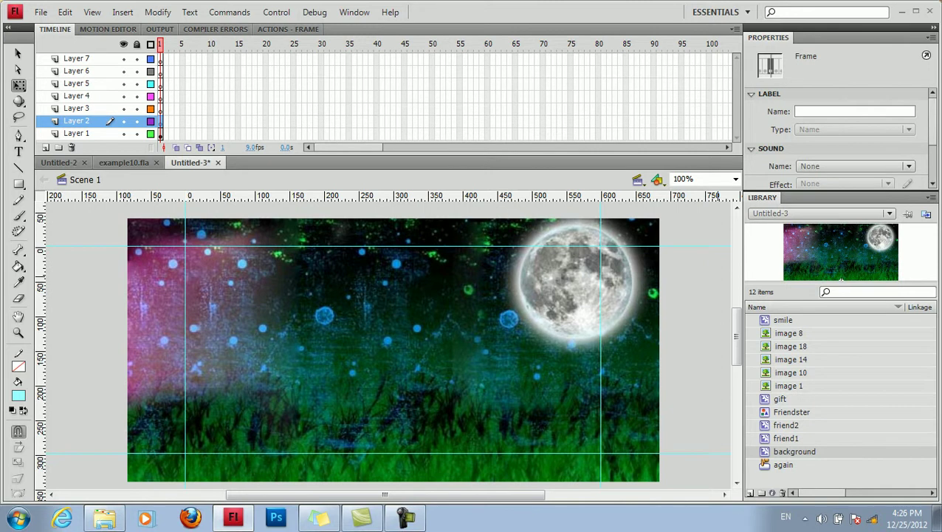
pyautogui.click(124, 162)
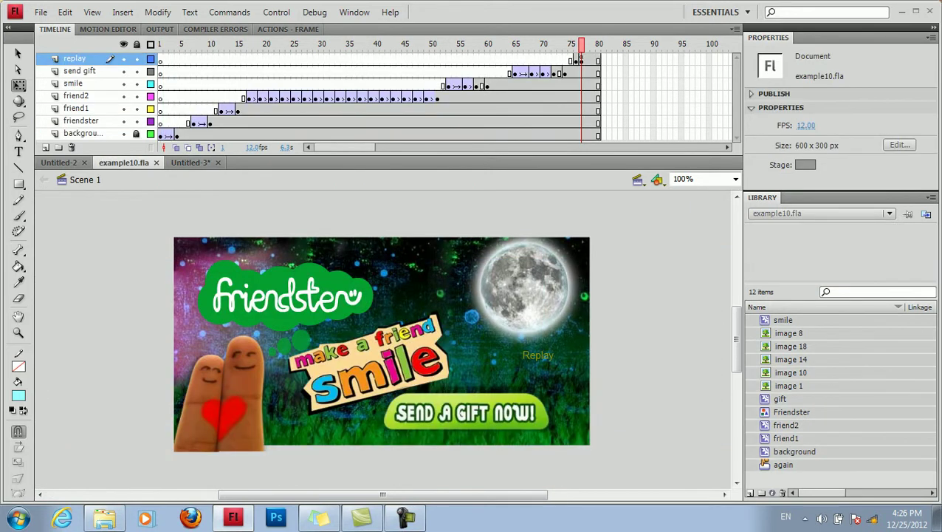
pyautogui.click(193, 122)
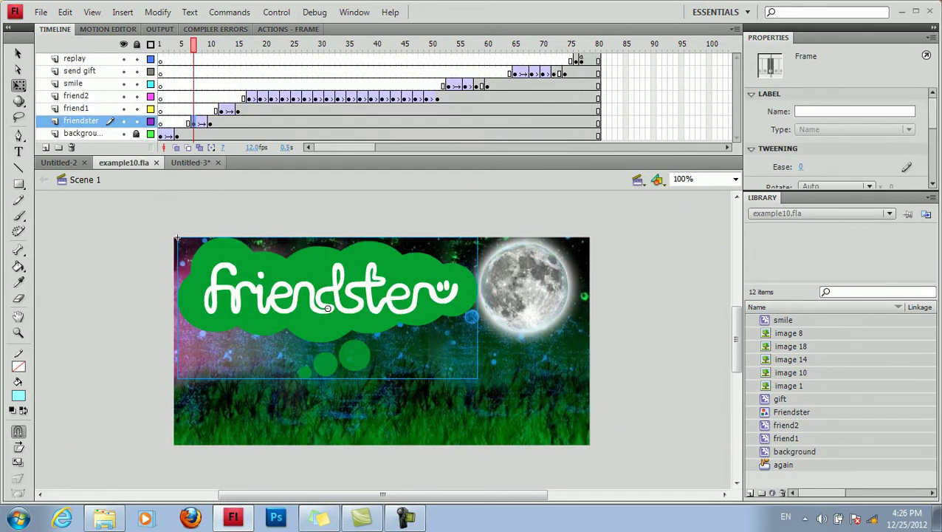
pyautogui.click(191, 163)
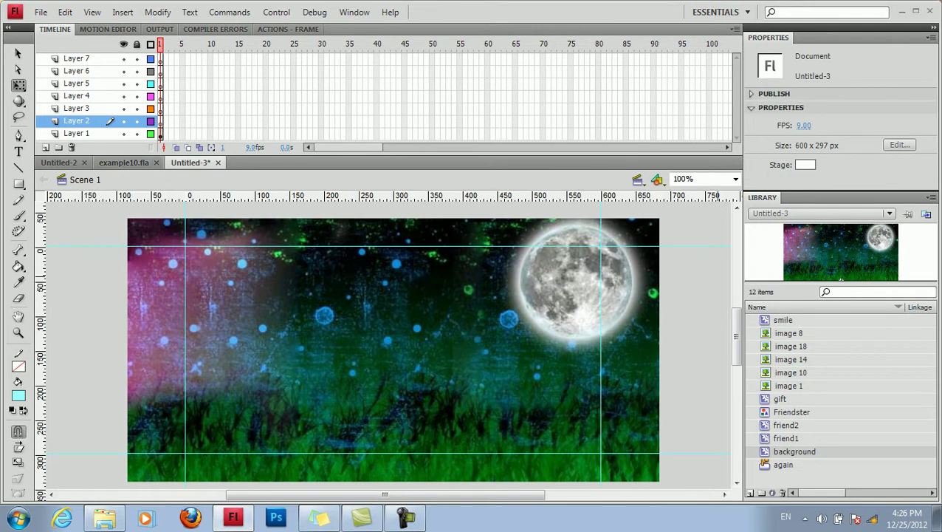
pyautogui.click(77, 121)
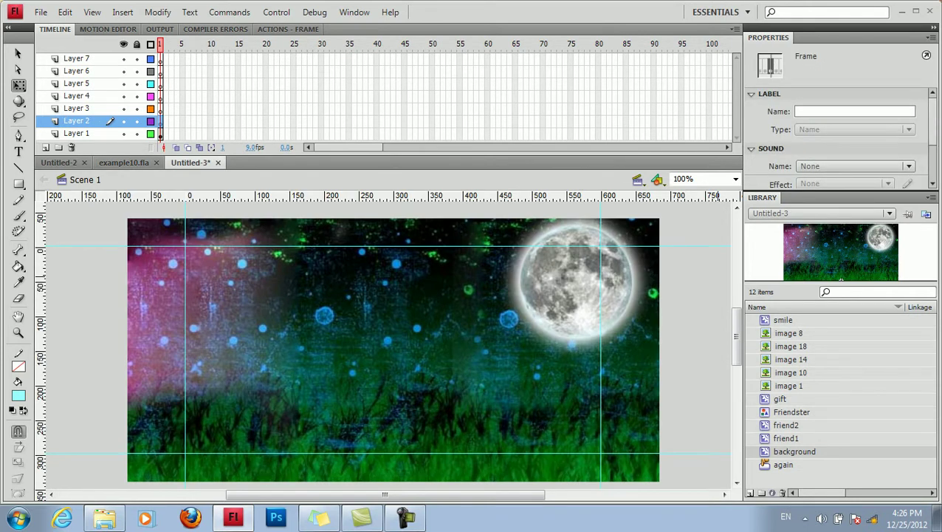
pyautogui.press('Up')
pyautogui.press('Up')
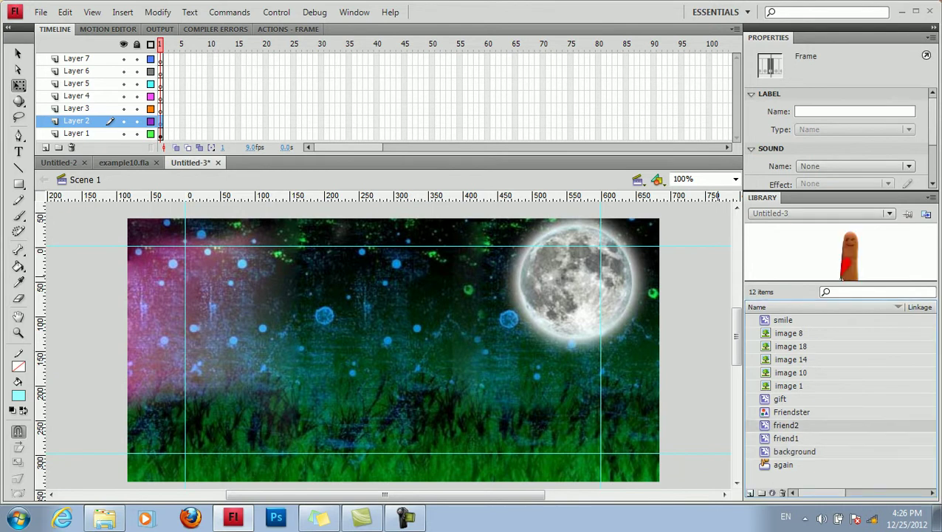
pyautogui.press('Up')
pyautogui.press('Up')
pyautogui.press('Up')
pyautogui.press('Up')
pyautogui.press('Up')
pyautogui.press('Up')
pyautogui.press('Up')
pyautogui.press('Up')
pyautogui.press('Down')
pyautogui.press('Down')
pyautogui.press('Down')
pyautogui.press('Down')
pyautogui.press('Down')
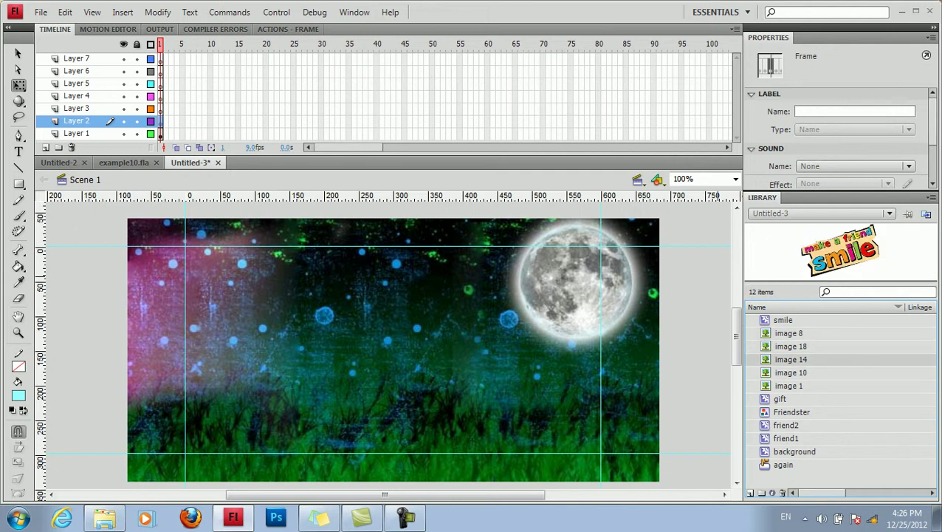
pyautogui.press('Down')
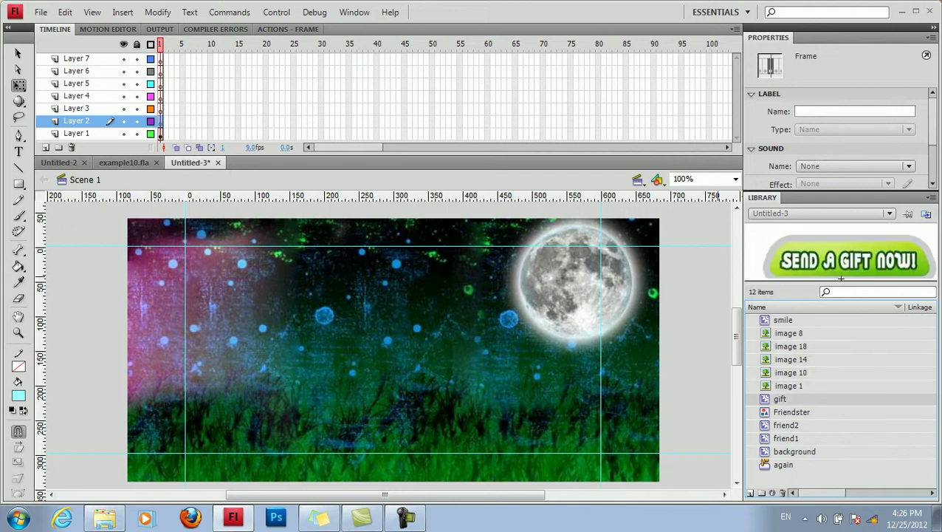
pyautogui.press('Down')
pyautogui.moveTo(792, 412); pyautogui.dragTo(338, 317)
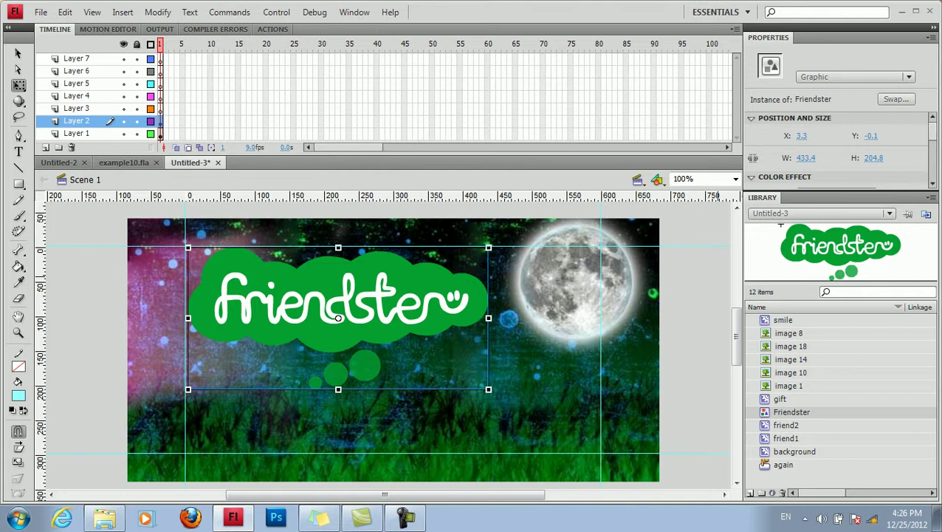
# Step: Examine the friendster and background layers' tween keyframes in example10.fla, including frames 1, 3, 4, 7 and 10
pyautogui.click(124, 162)
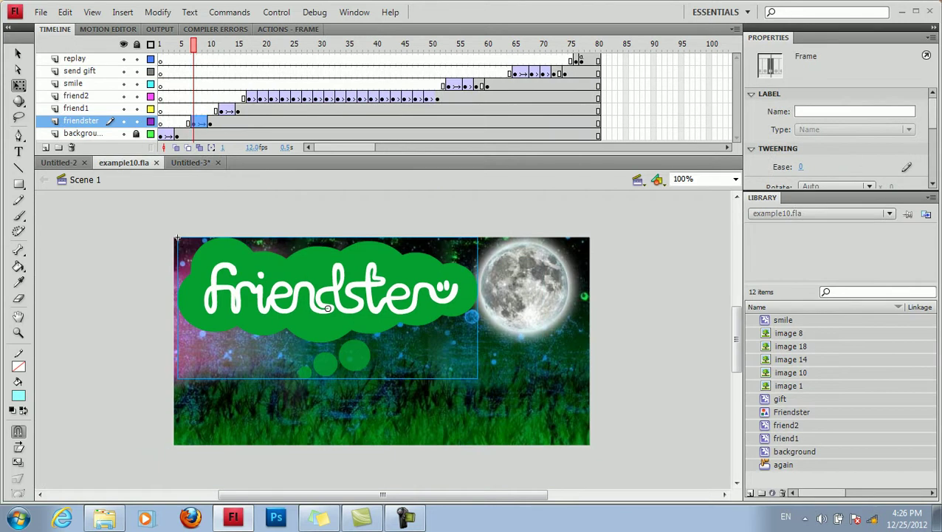
pyautogui.click(177, 121)
pyautogui.click(177, 134)
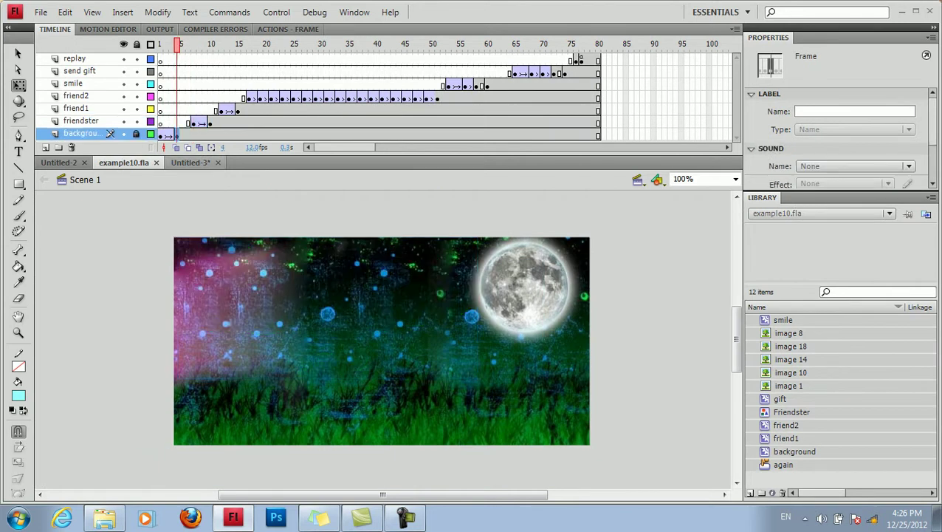
pyautogui.click(194, 123)
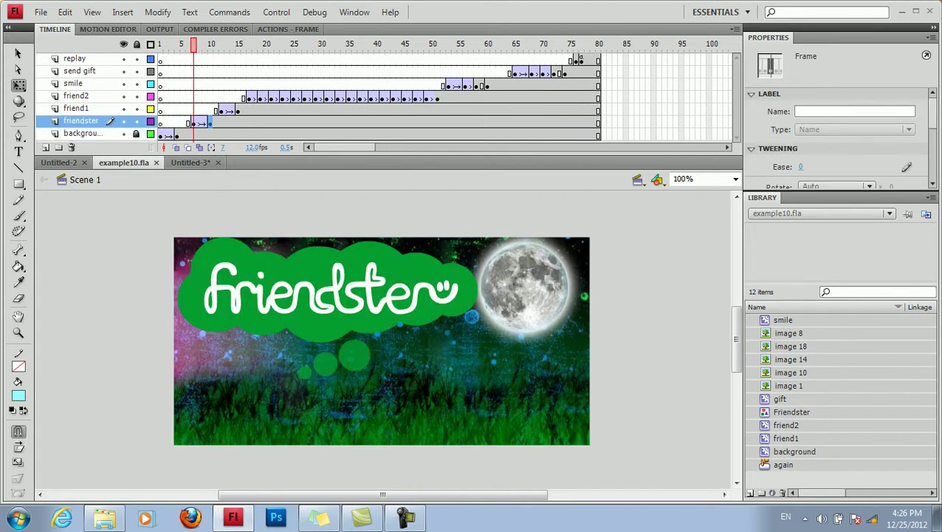
pyautogui.click(210, 122)
pyautogui.click(191, 162)
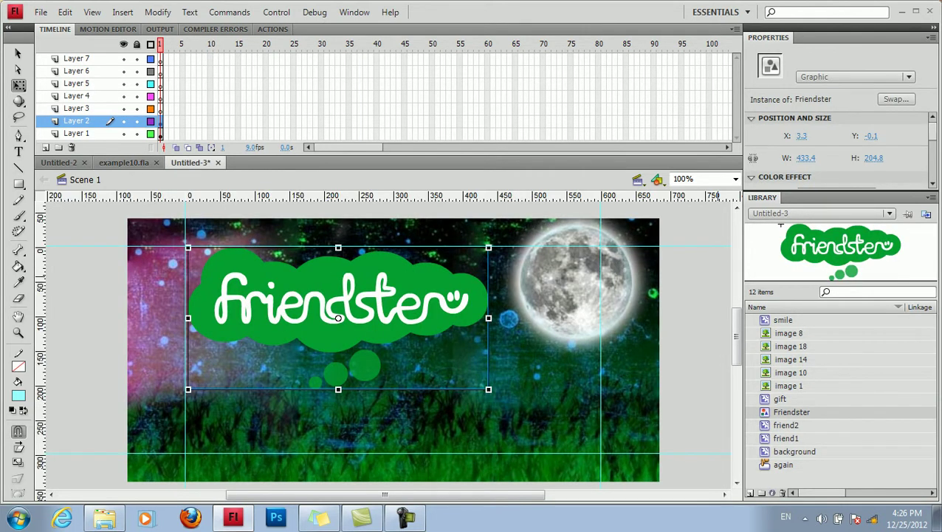
pyautogui.click(124, 161)
pyautogui.click(176, 133)
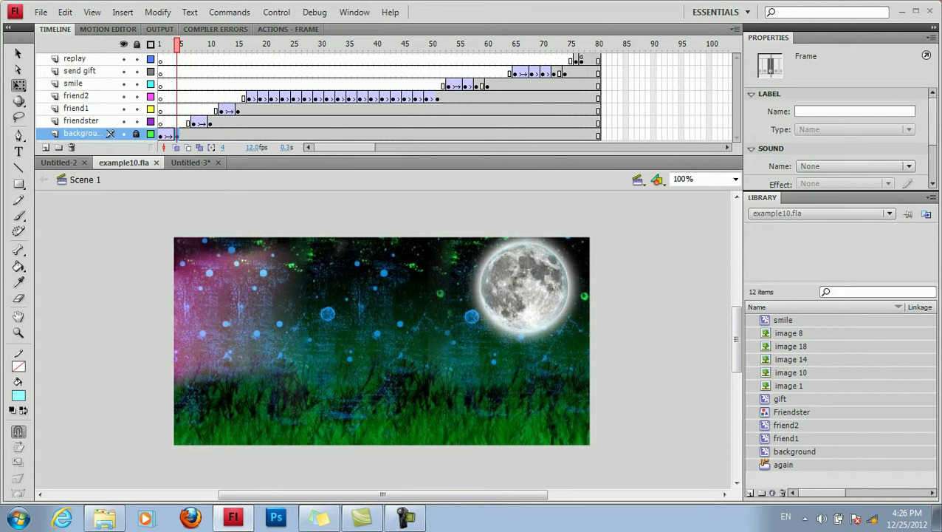
pyautogui.click(161, 134)
pyautogui.click(172, 134)
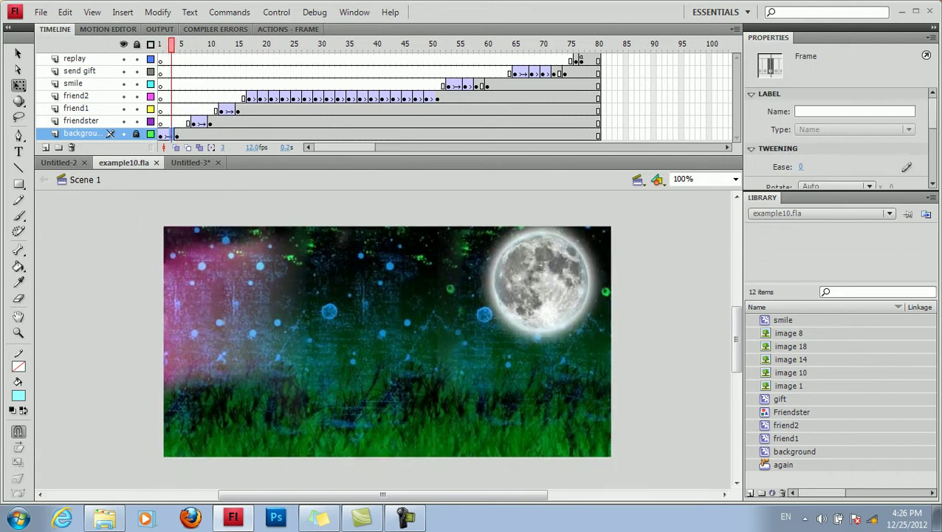
pyautogui.click(191, 162)
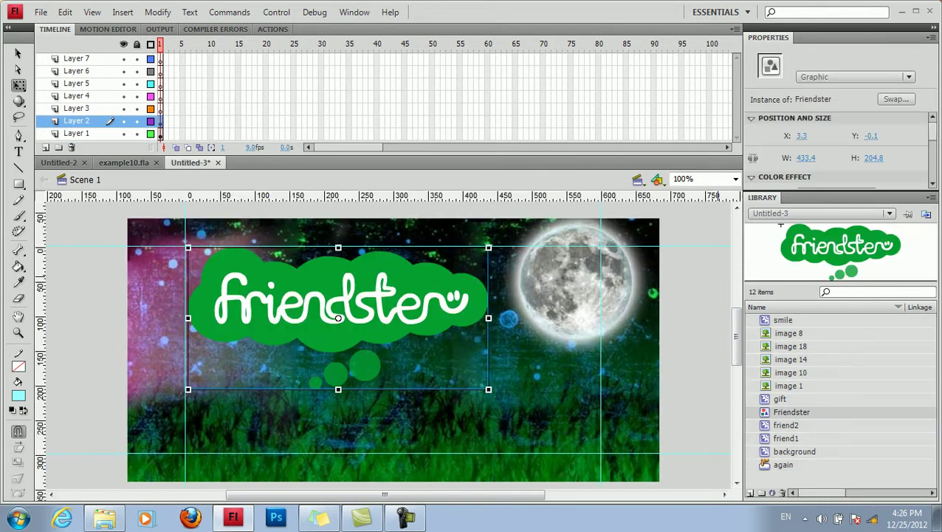
# Step: Add a keyframe at frame 5 of Layer 1 with a classic tween, and scale the background there to about 602 x 298 px
pyautogui.click(110, 133)
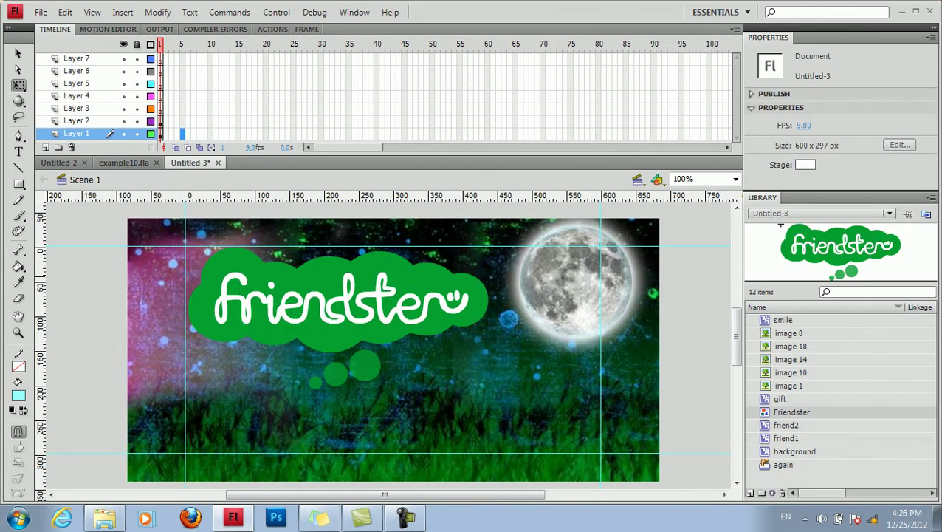
pyautogui.press('F6')
pyautogui.rightClick(165, 134)
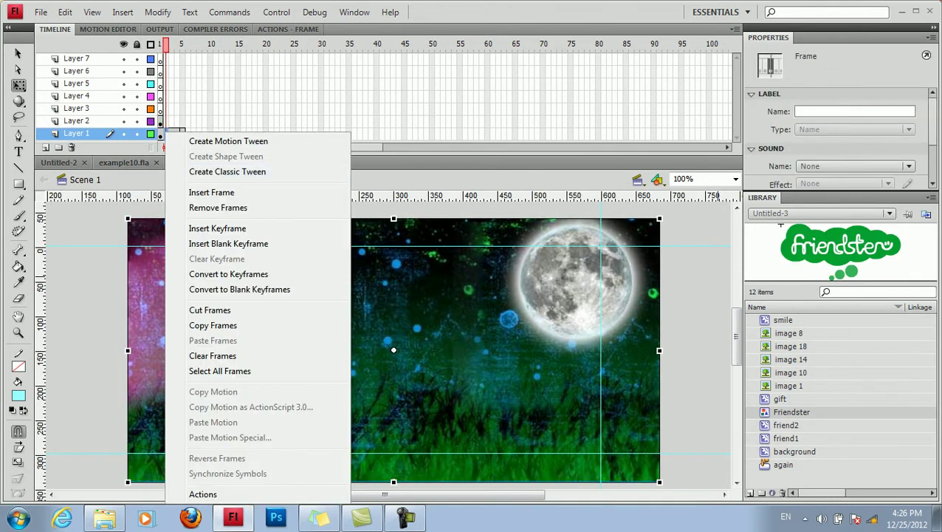
pyautogui.click(207, 172)
pyautogui.click(182, 134)
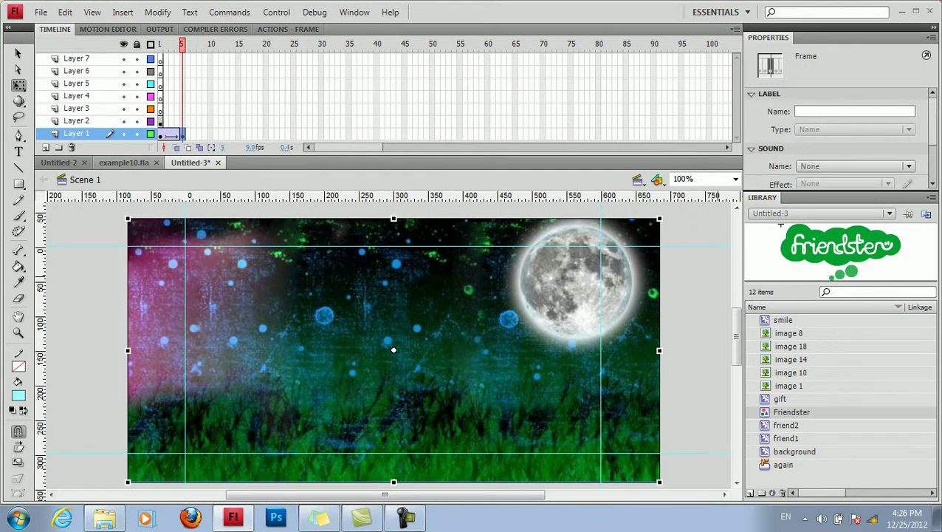
pyautogui.moveTo(128, 218); pyautogui.dragTo(177, 245)
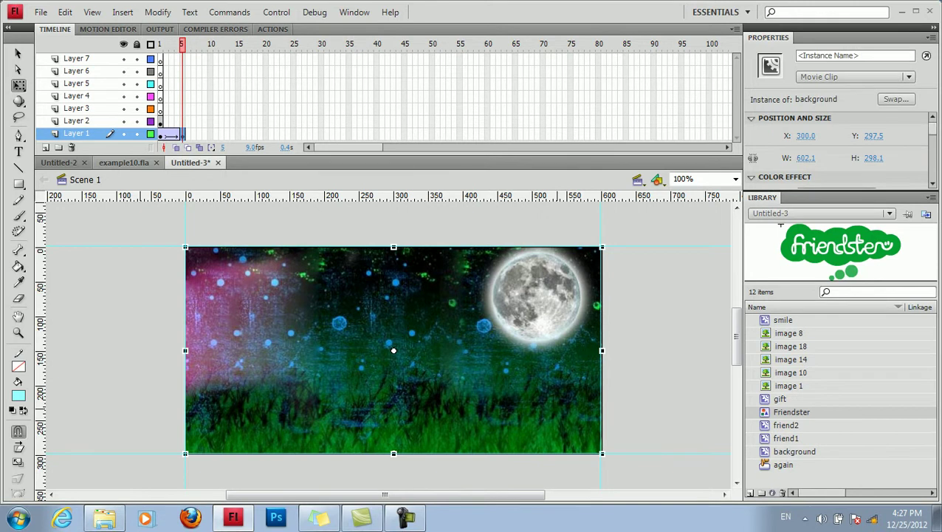
# Step: Move Layer 2's Friendster keyframe to frame 8 and add another keyframe at frame 12
pyautogui.click(159, 121)
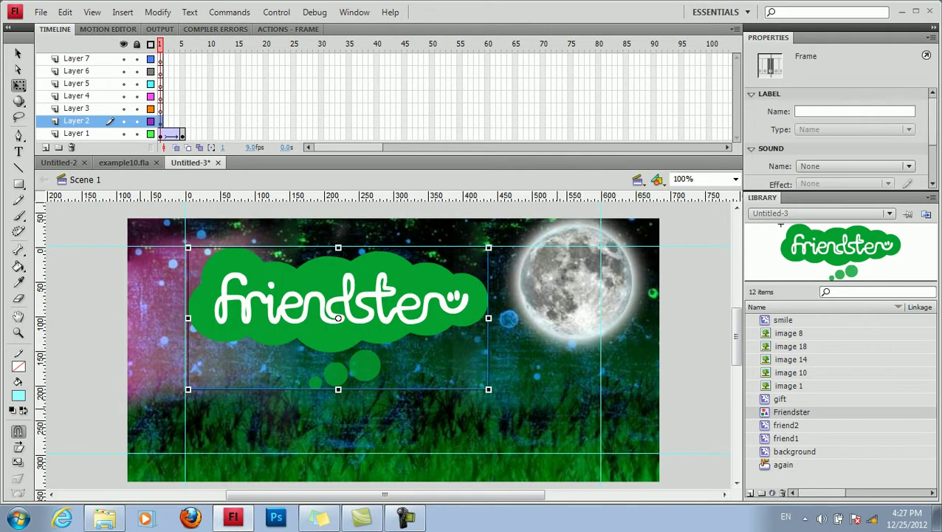
pyautogui.moveTo(187, 122); pyautogui.dragTo(197, 122)
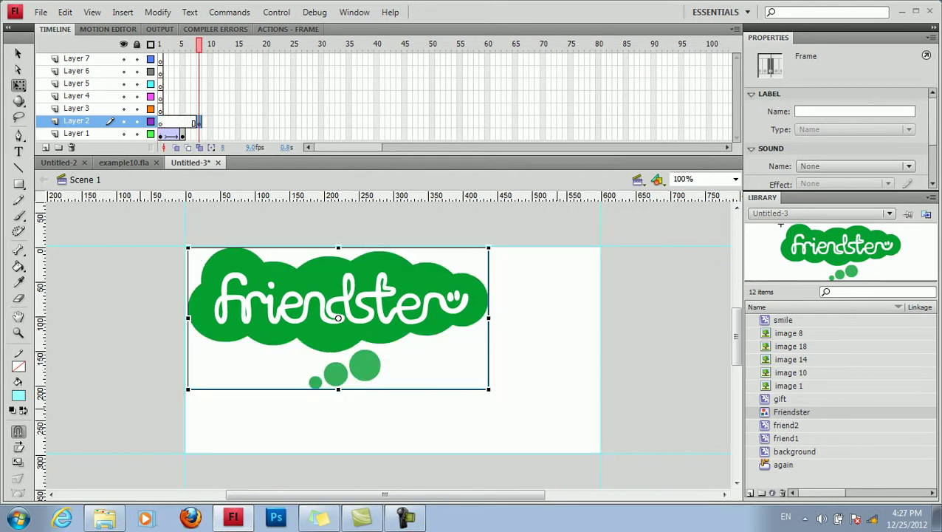
pyautogui.click(220, 122)
pyautogui.rightClick(221, 122)
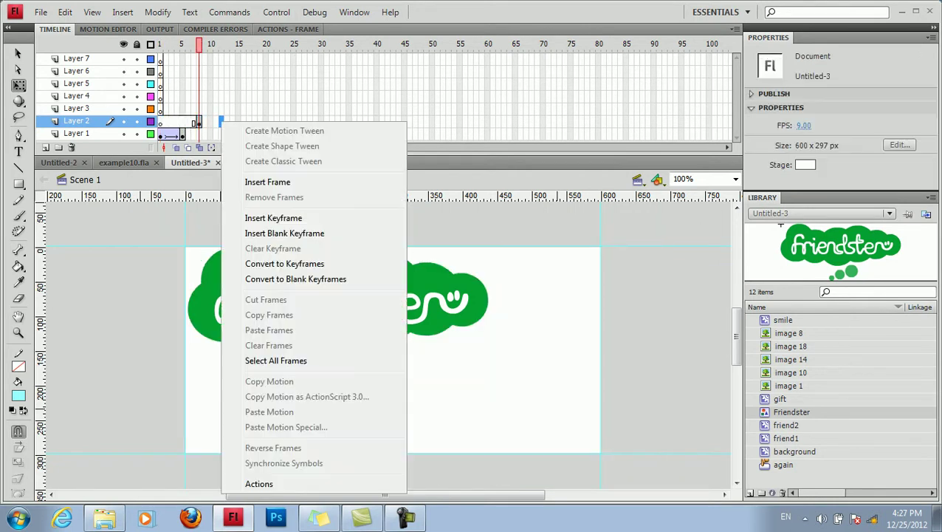
pyautogui.click(269, 215)
# Step: Create a classic tween on Layer 2 between the keyframes at frames 8 and 12
pyautogui.click(212, 121)
pyautogui.rightClick(211, 123)
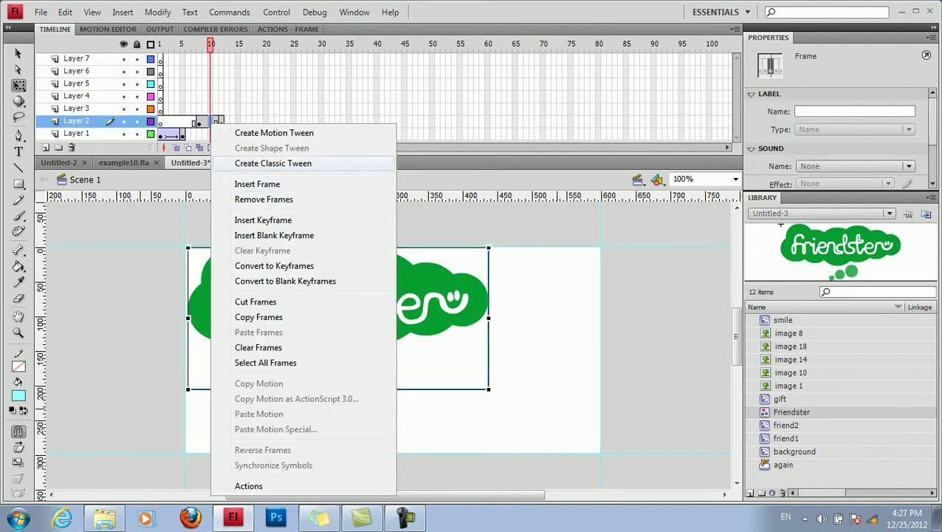
pyautogui.click(273, 163)
pyautogui.click(221, 122)
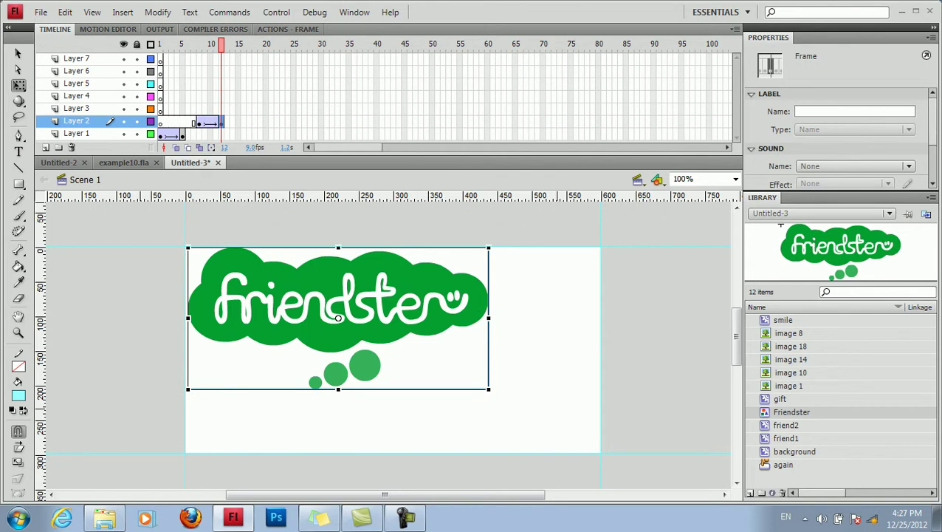
# Step: Extend Layer 1's background to frame 100 and lock the layer
pyautogui.click(76, 133)
pyautogui.rightClick(710, 132)
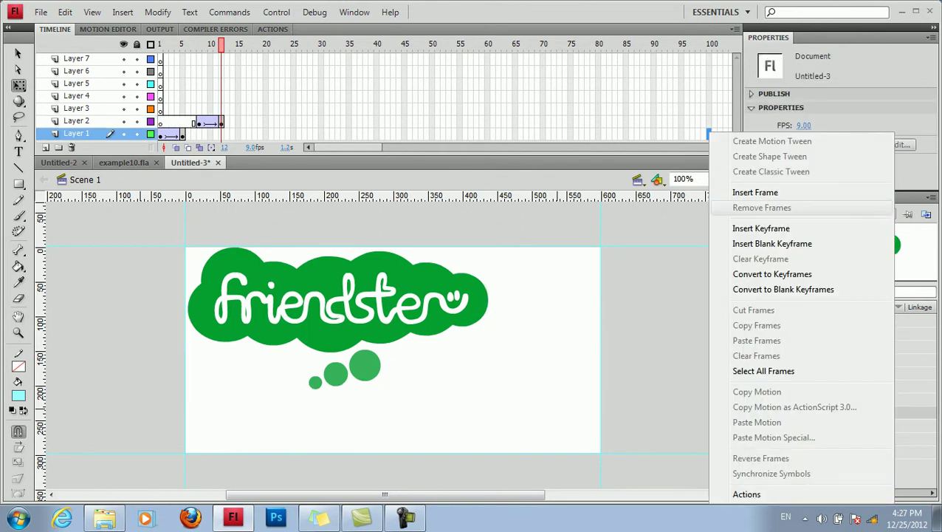
pyautogui.click(746, 192)
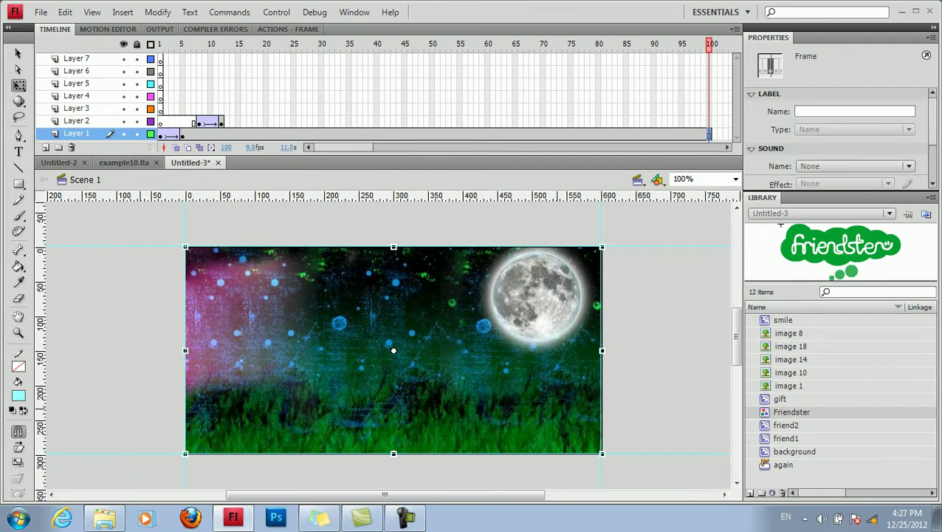
pyautogui.hotkey('ctrl', 'shift', 'a')
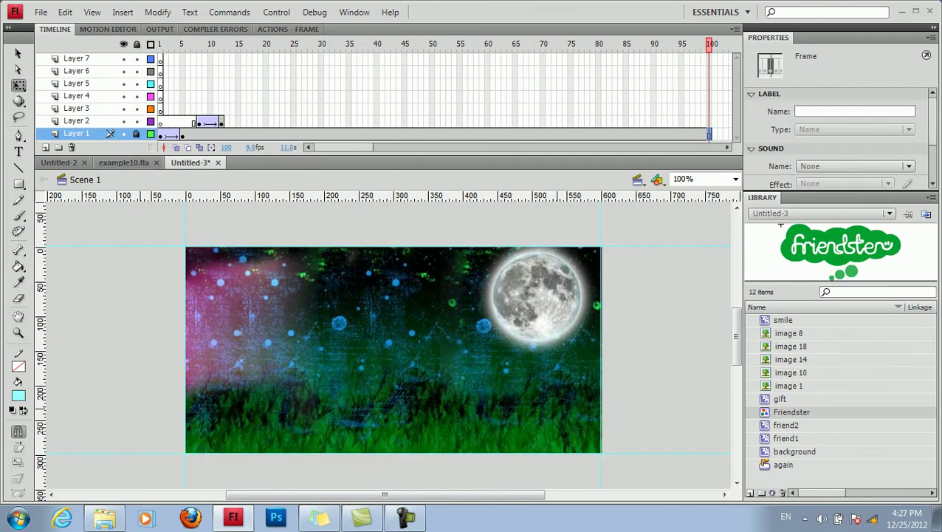
# Step: At frame 12, scale the Friendster graphic down to about 188 x 89 px and place it at about X 24, Y 52
pyautogui.click(221, 123)
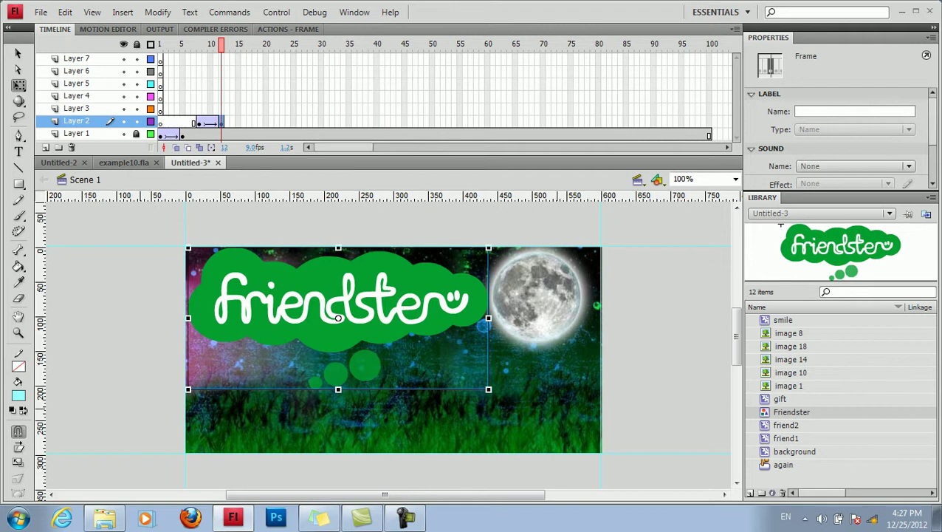
pyautogui.moveTo(489, 247); pyautogui.dragTo(478, 254)
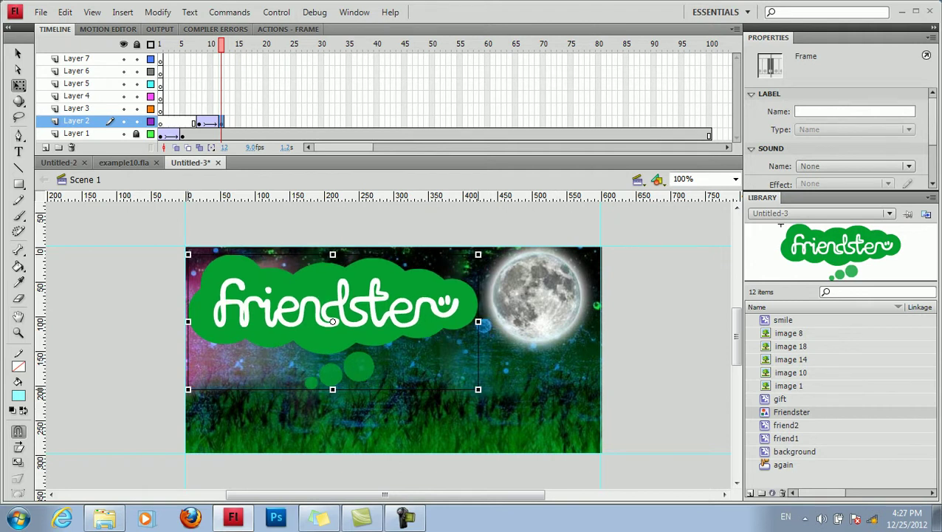
pyautogui.hotkey('ctrl', 'z')
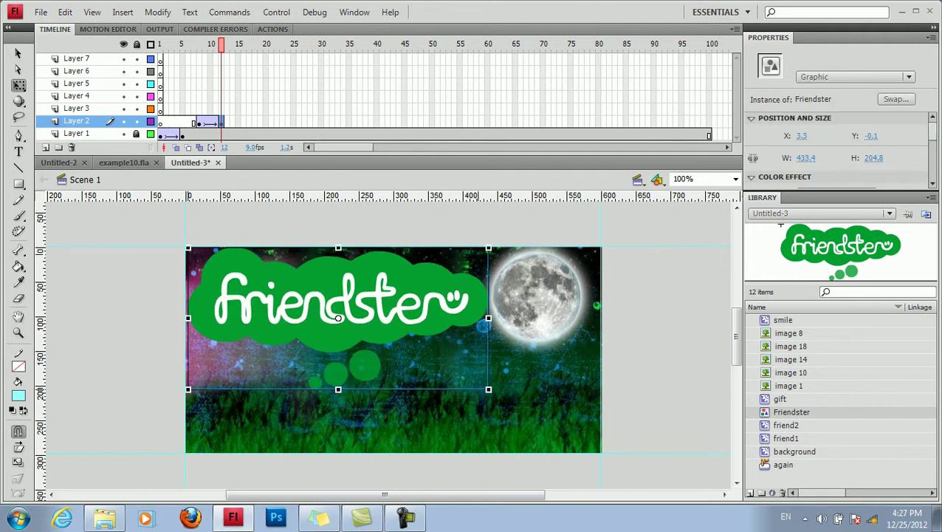
pyautogui.moveTo(488, 248); pyautogui.dragTo(406, 286)
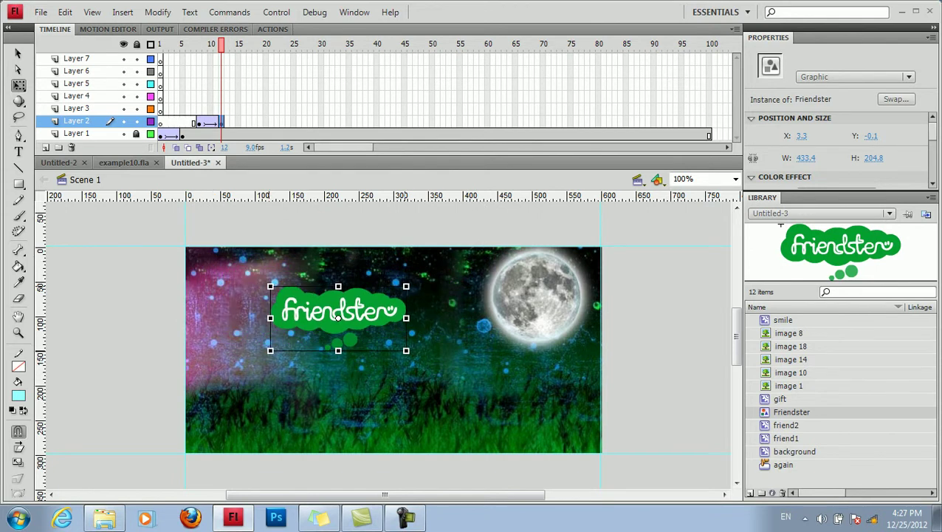
pyautogui.moveTo(338, 317); pyautogui.dragTo(292, 312)
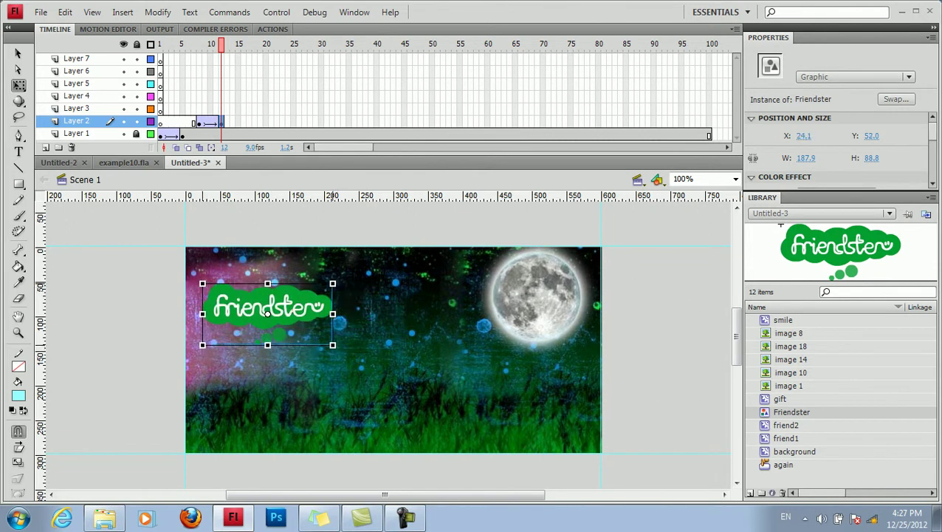
pyautogui.click(116, 239)
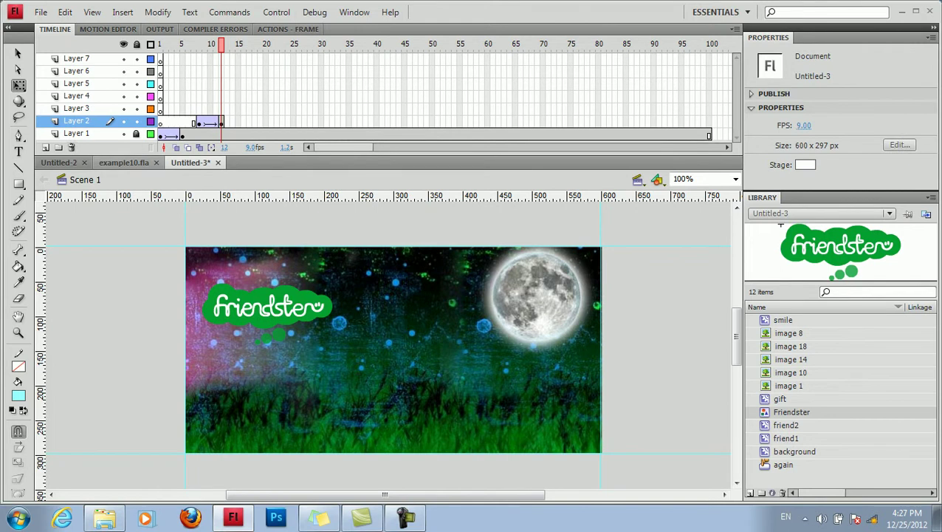
# Step: Examine the friend1 layer at frame 12 of example10.fla for the finger figure's placement
pyautogui.click(124, 162)
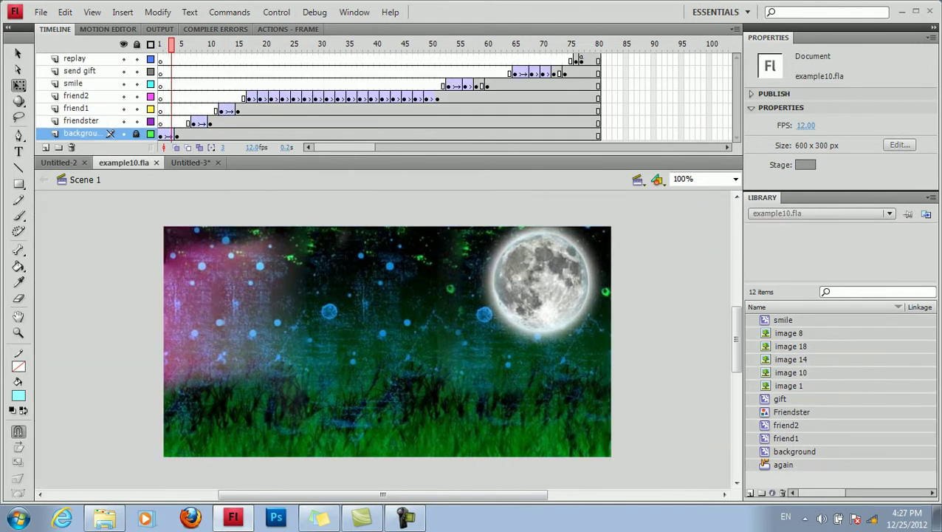
pyautogui.click(222, 110)
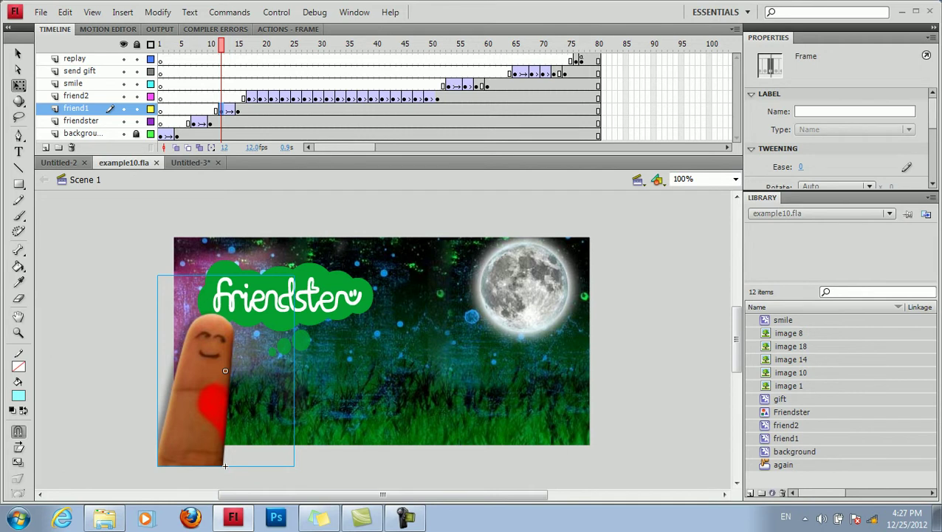
pyautogui.press(',')
pyautogui.press(',')
pyautogui.press('.')
pyautogui.press('.')
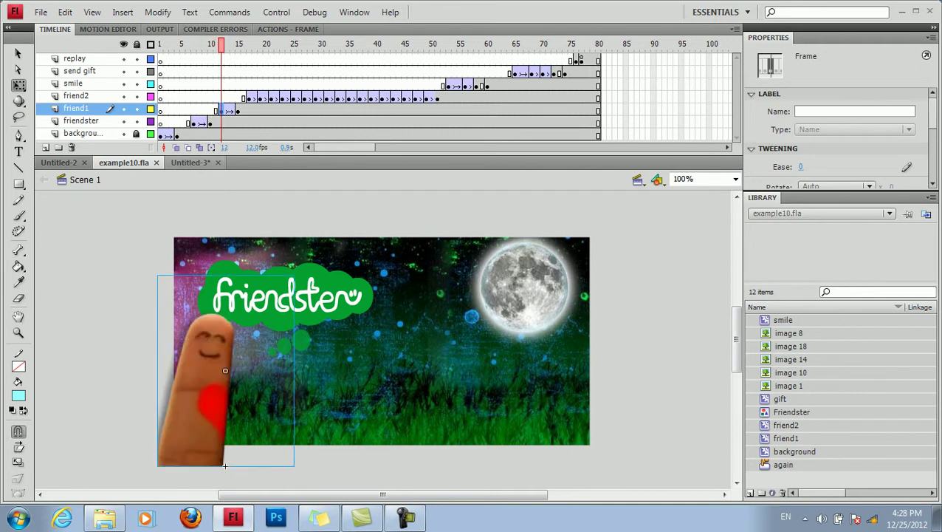
pyautogui.click(190, 163)
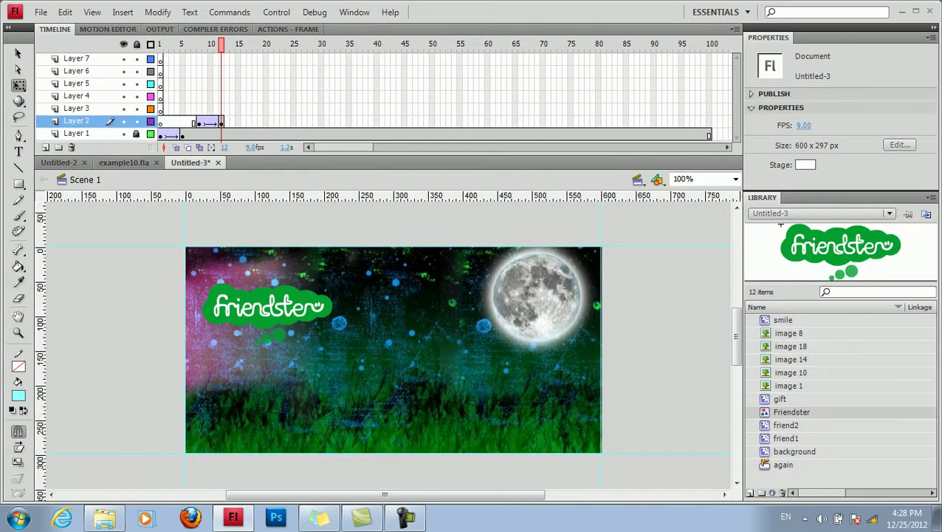
# Step: Place the image 8 finger bitmap on Layer 3's first frame at about X -24.1, Y 111.3
pyautogui.click(789, 386)
pyautogui.click(791, 373)
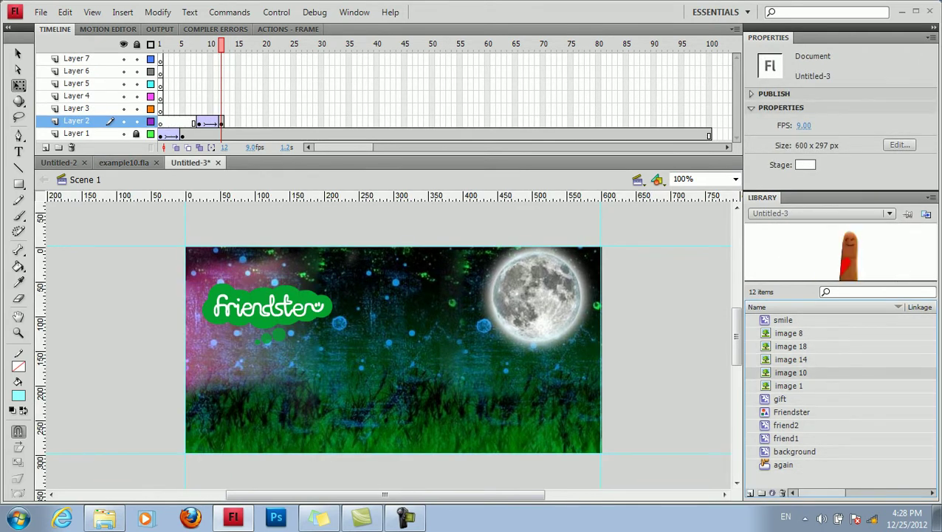
pyautogui.press('Up')
pyautogui.press('Up')
pyautogui.press('Up')
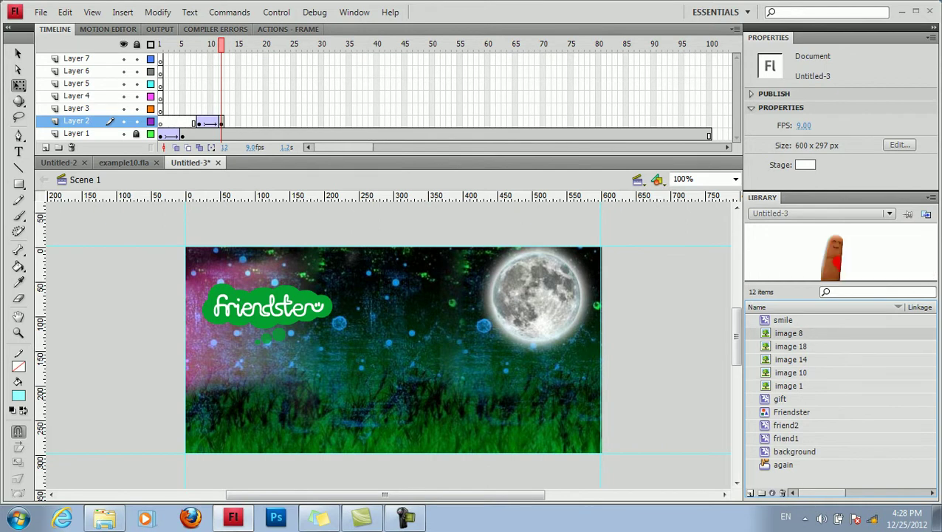
pyautogui.click(160, 109)
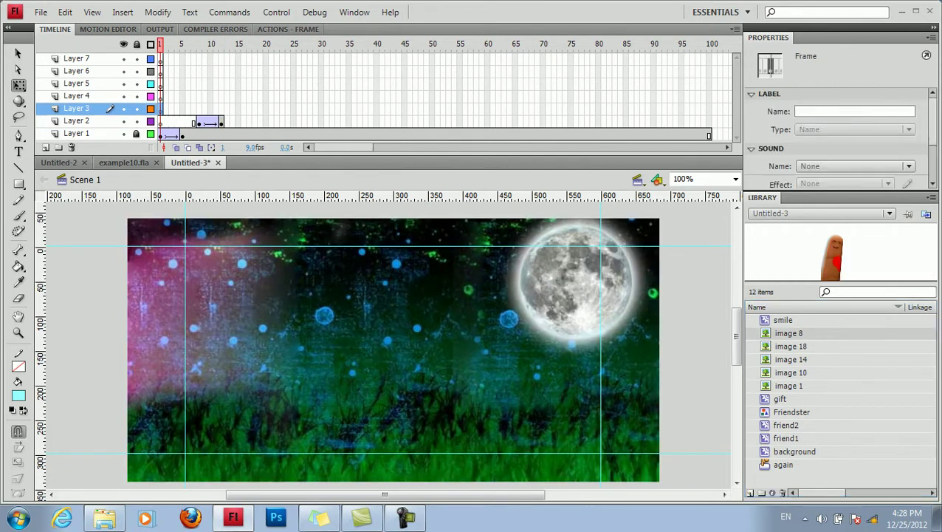
pyautogui.moveTo(788, 333); pyautogui.dragTo(204, 420)
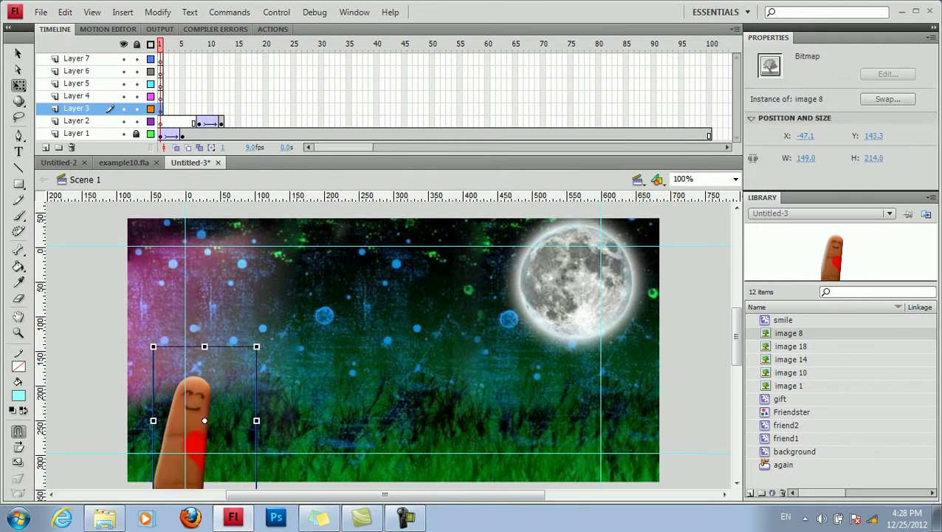
pyautogui.scroll(-3, 735, 336)
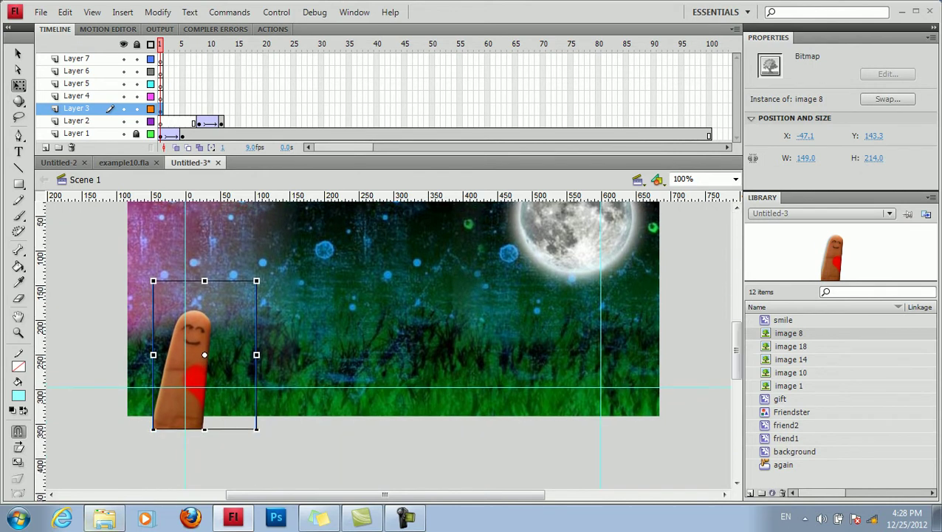
pyautogui.moveTo(169, 375); pyautogui.dragTo(184, 352)
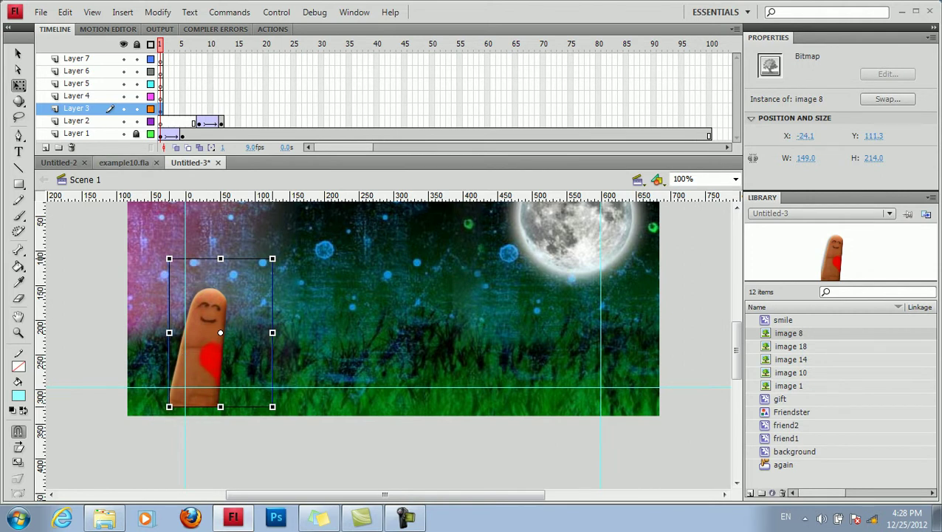
# Step: Compare the finger with example10.fla and enlarge the image 8 finger on Layer 3 to about 188 x 270 px
pyautogui.click(124, 162)
pyautogui.moveTo(221, 45); pyautogui.dragTo(232, 43)
pyautogui.click(191, 163)
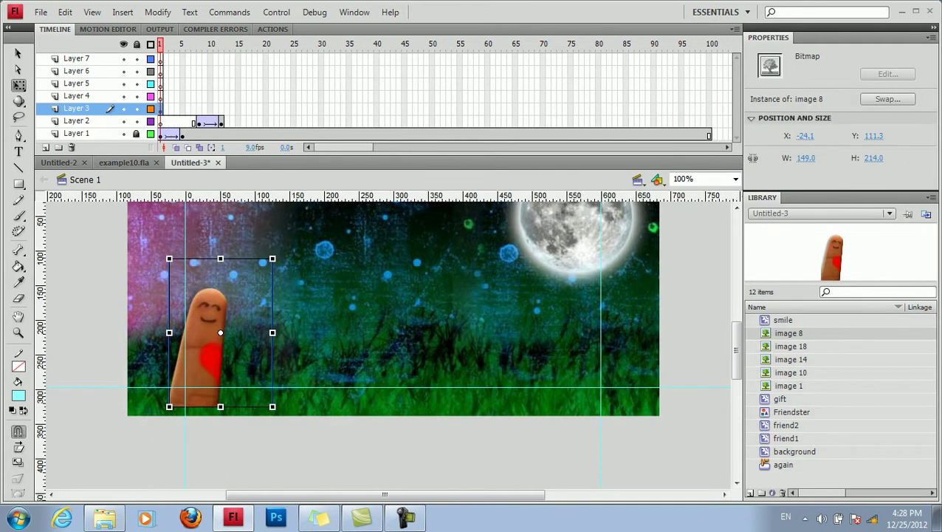
pyautogui.moveTo(272, 258); pyautogui.dragTo(285, 239)
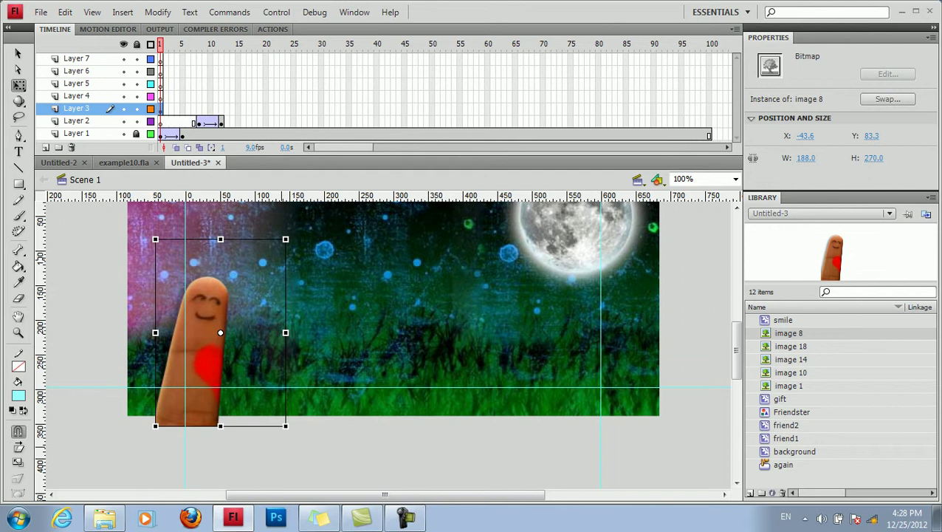
# Step: Start Layer 3's finger at a frame 15 keyframe and classic-tween it to a new keyframe at frame 19
pyautogui.click(232, 109)
pyautogui.press('F6')
pyautogui.click(260, 109)
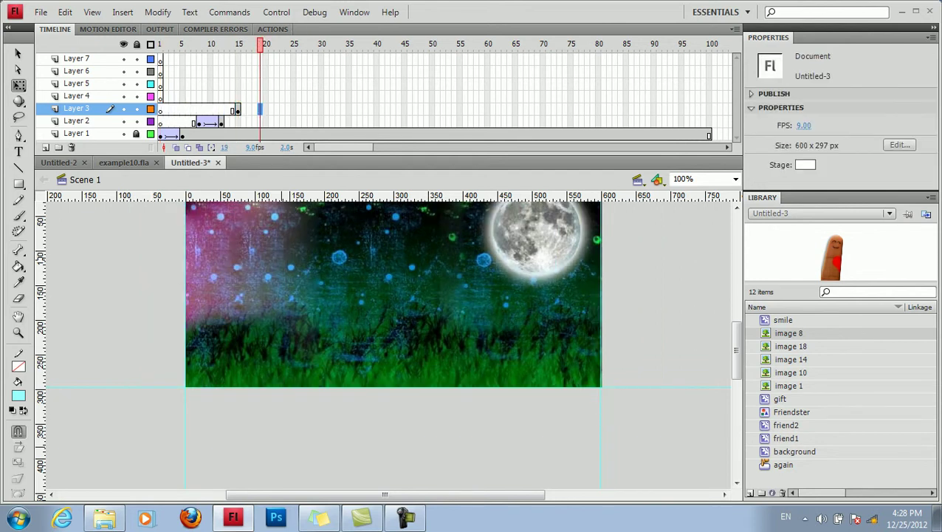
pyautogui.rightClick(260, 109)
pyautogui.click(311, 203)
pyautogui.click(249, 109)
pyautogui.rightClick(249, 109)
pyautogui.click(310, 146)
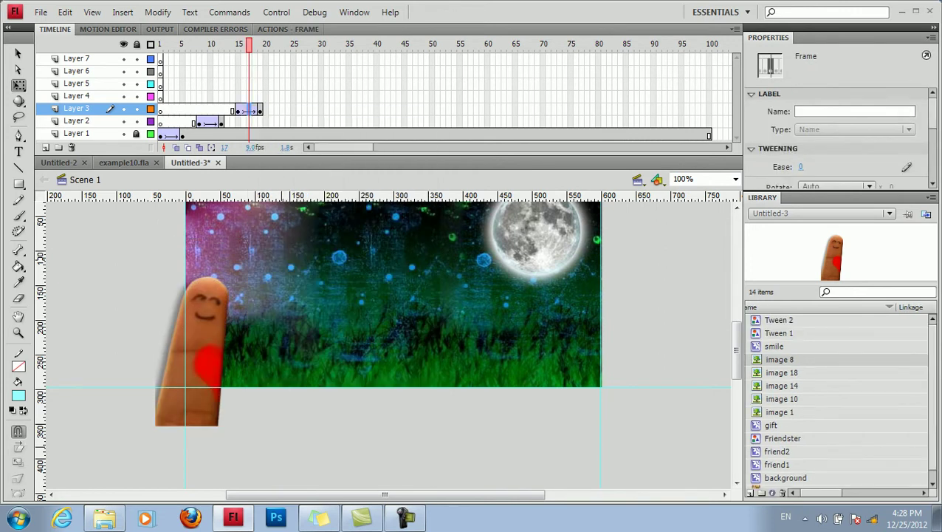
# Step: At frame 19 on Layer 3, scale the finger about its centre to roughly two-thirds size at the stage's lower-left corner
pyautogui.click(260, 109)
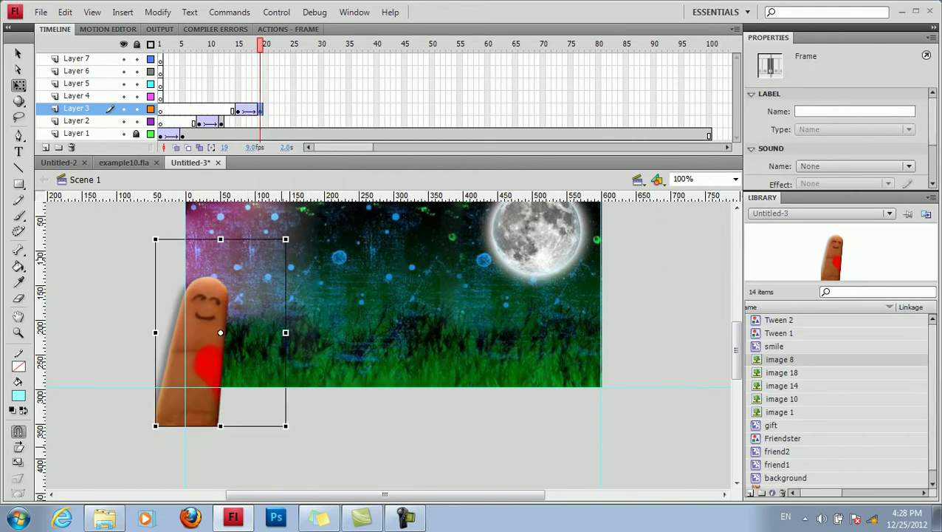
pyautogui.moveTo(156, 239); pyautogui.dragTo(177, 270)
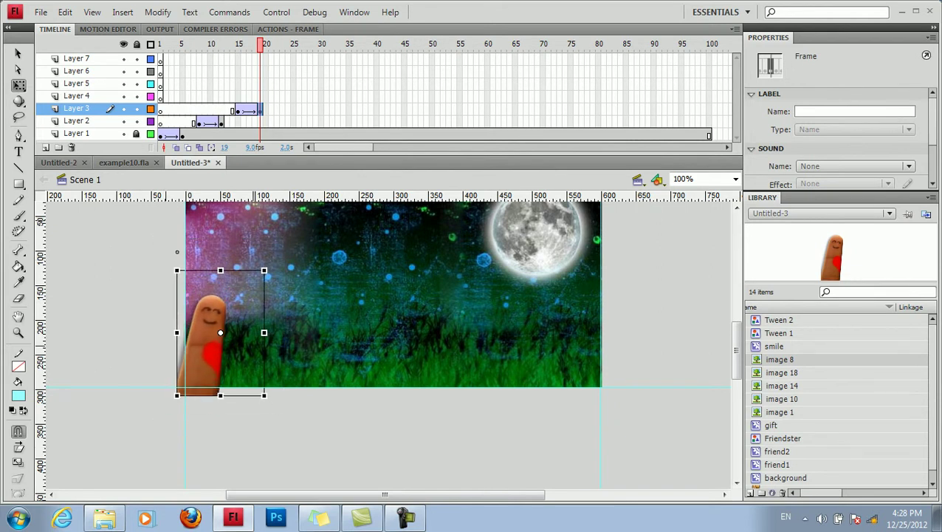
pyautogui.press('Escape')
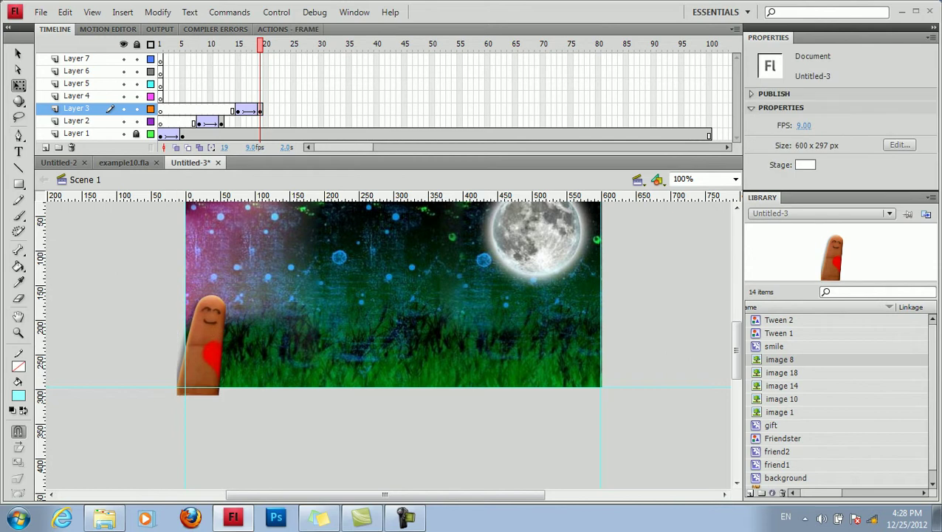
# Step: Play the friend2 layer's animation from frame 17 in example10.fla to study how the second finger moves
pyautogui.click(77, 96)
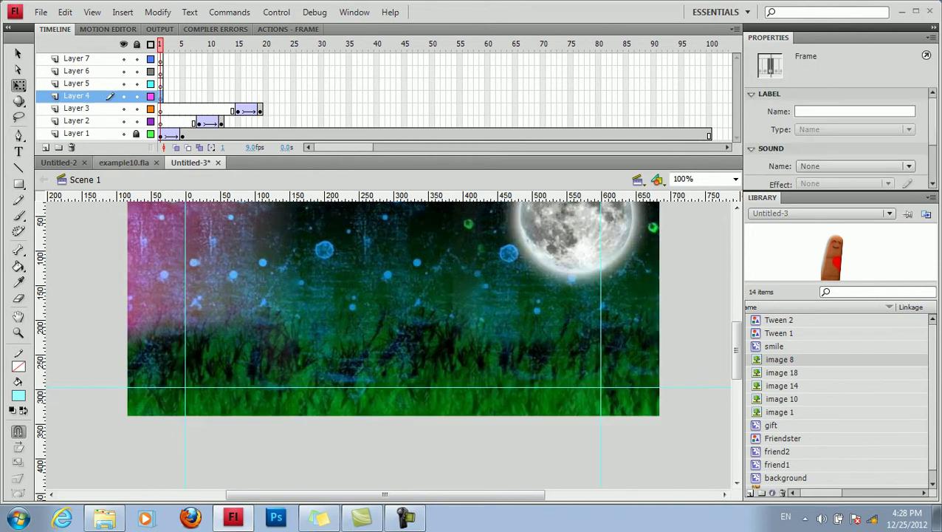
pyautogui.click(124, 163)
pyautogui.click(249, 96)
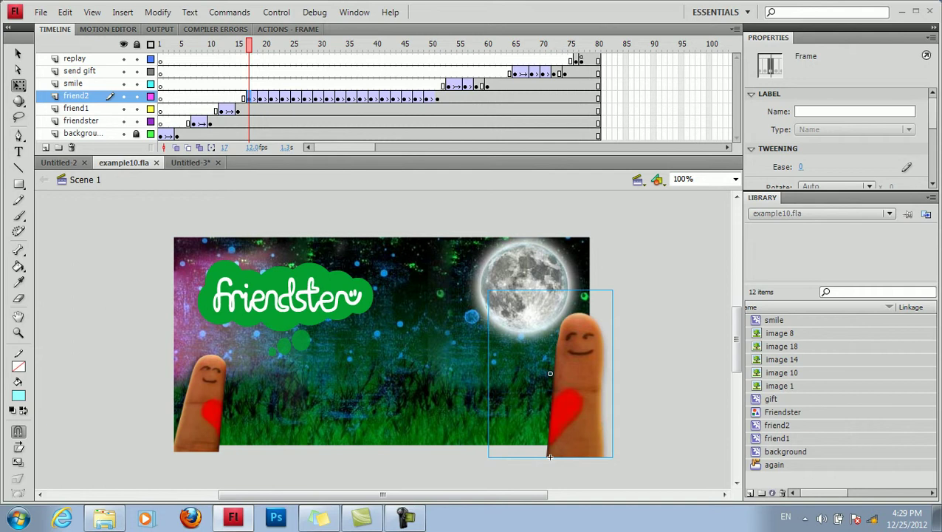
pyautogui.press('Return')
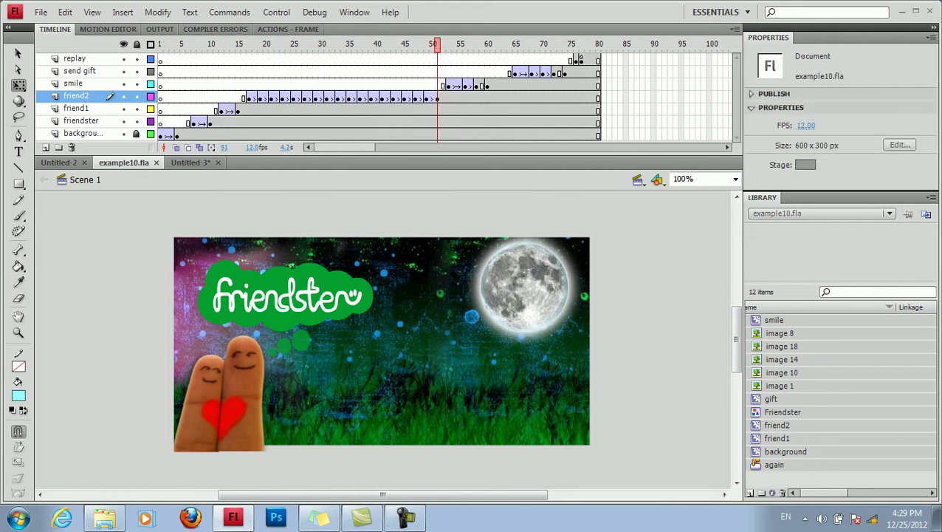
# Step: Back in Untitled-3, place the image 10 finger bitmap on Layer 4's first frame at about X 579.8, Y 126.3
pyautogui.click(190, 162)
pyautogui.click(160, 96)
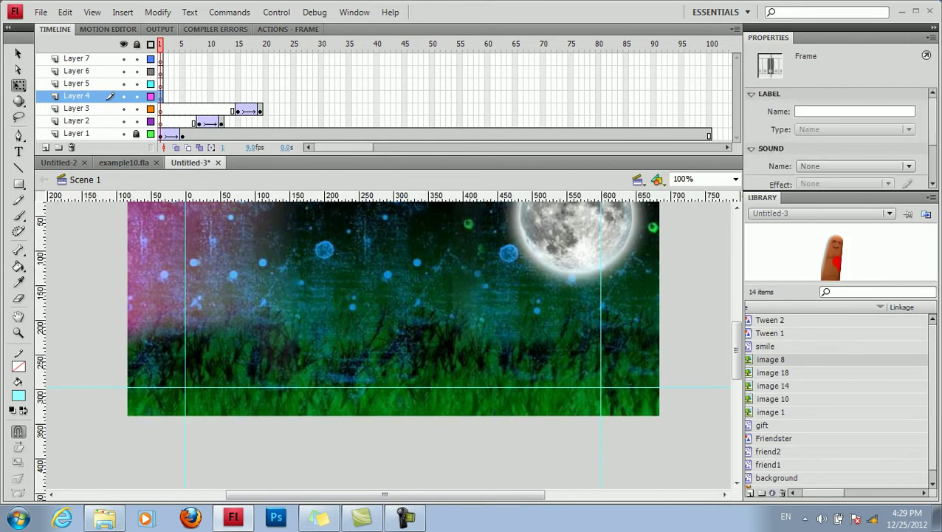
pyautogui.click(773, 398)
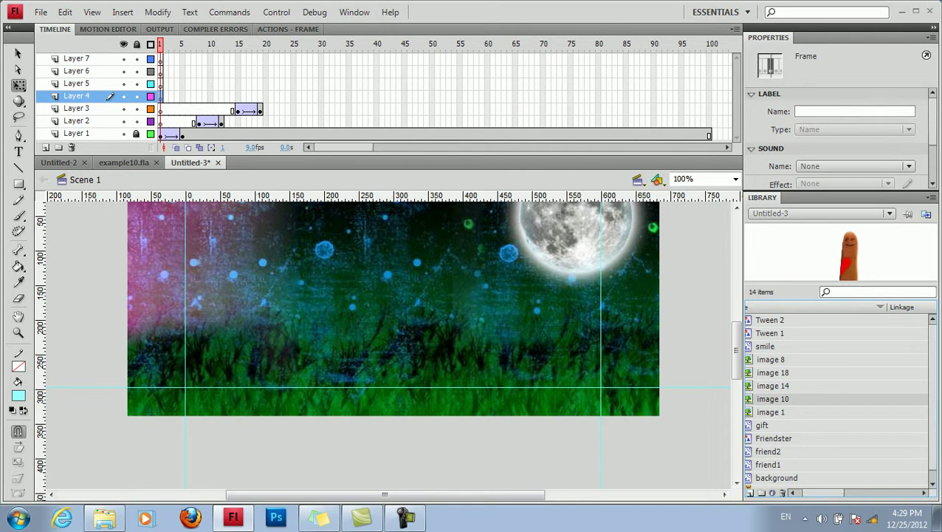
pyautogui.moveTo(772, 399); pyautogui.dragTo(639, 342)
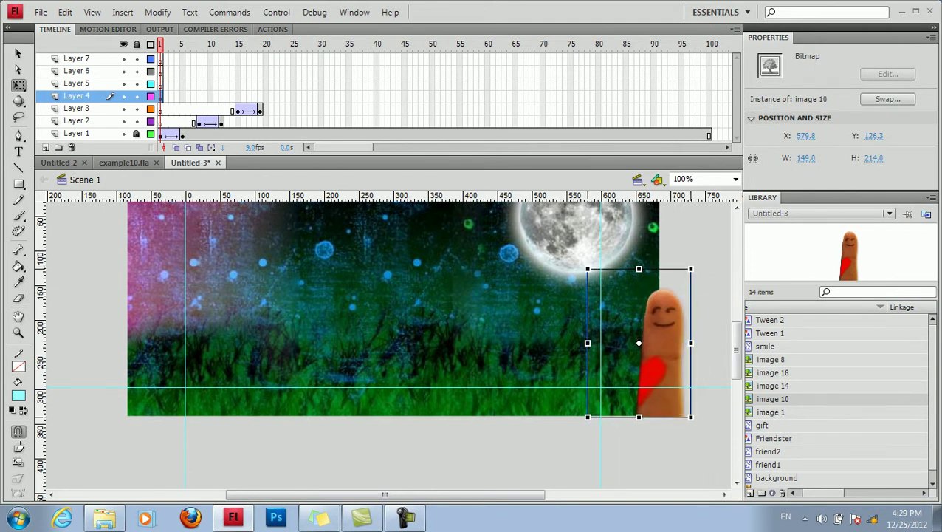
# Step: Shift Layer 4's finger keyframe to frame 22 and classic-tween it to about X 541.3, Y 218.3 at frame 24
pyautogui.moveTo(161, 97); pyautogui.dragTo(277, 97)
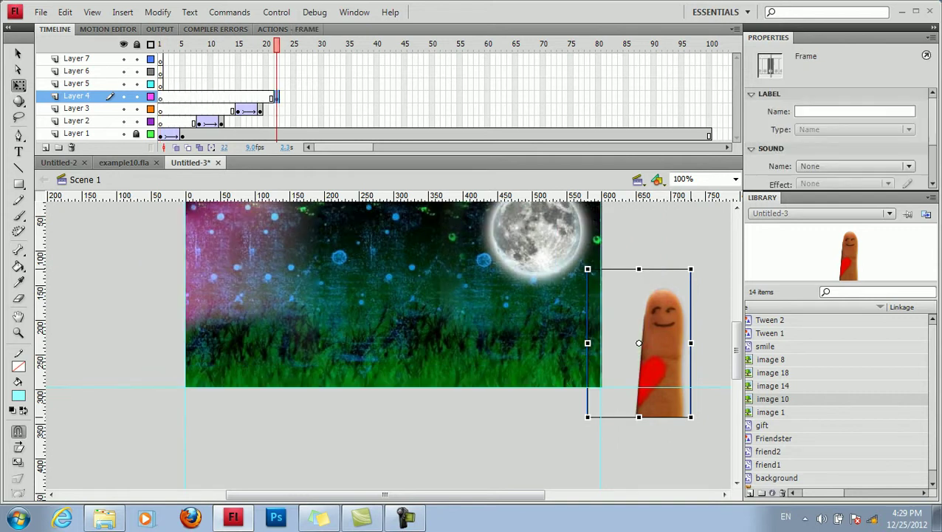
pyautogui.click(288, 97)
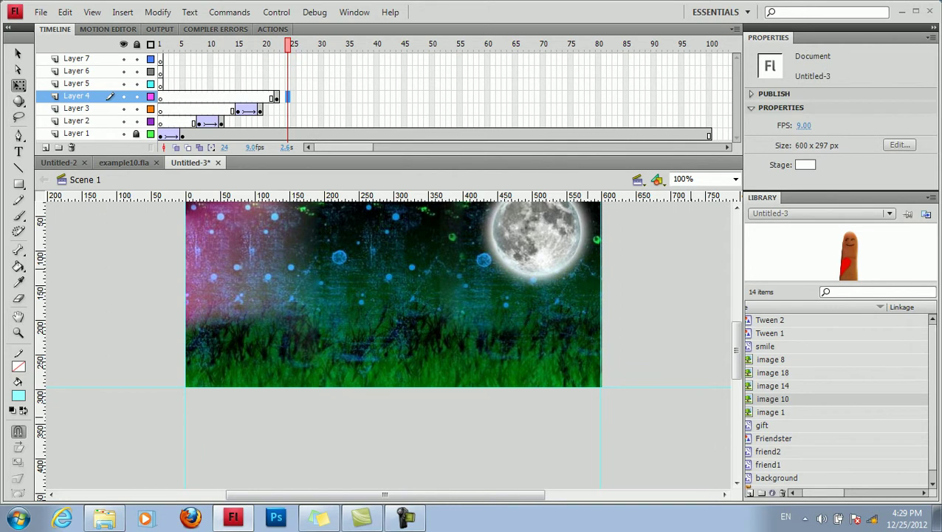
pyautogui.press('F6')
pyautogui.rightClick(282, 97)
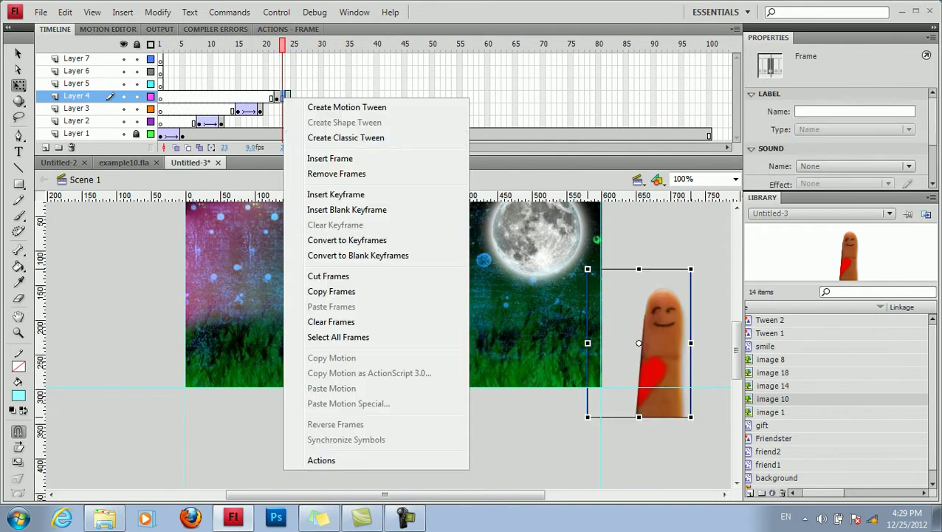
pyautogui.click(358, 128)
pyautogui.click(288, 98)
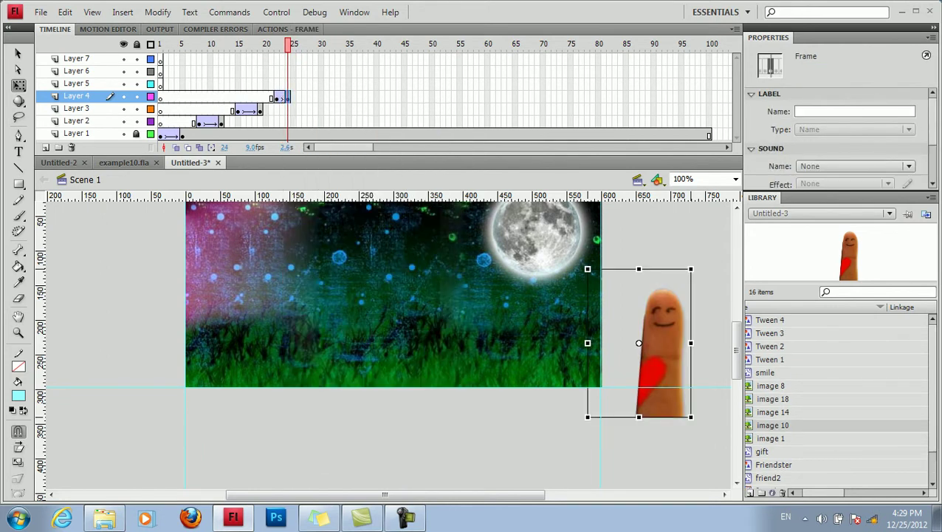
pyautogui.moveTo(663, 332); pyautogui.dragTo(585, 323)
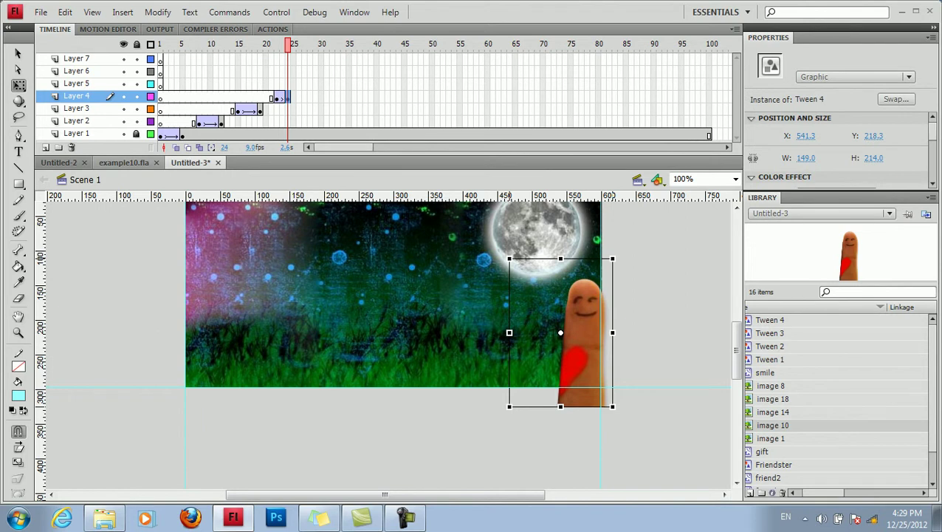
# Step: Add a frame 26 keyframe on Layer 4 and classic-tween the finger up to about X 486.3, Y 190.0
pyautogui.click(304, 97)
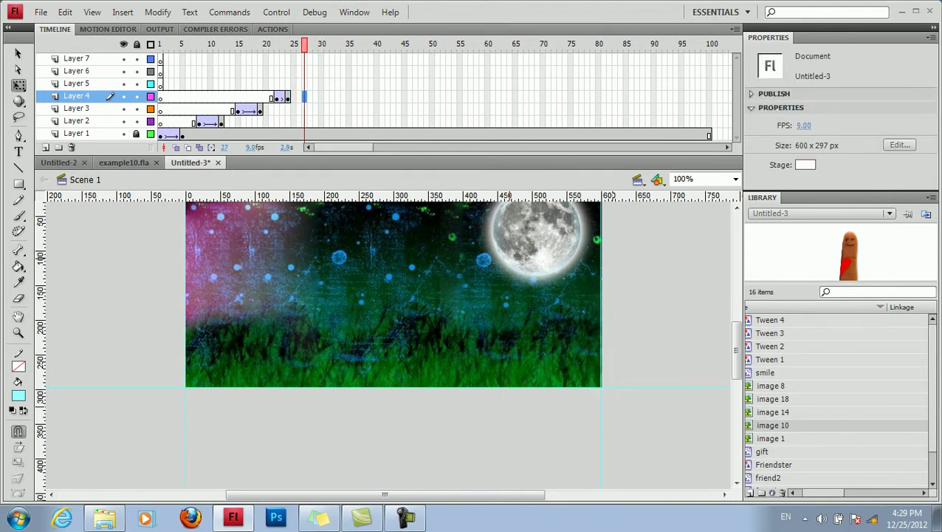
pyautogui.click(299, 97)
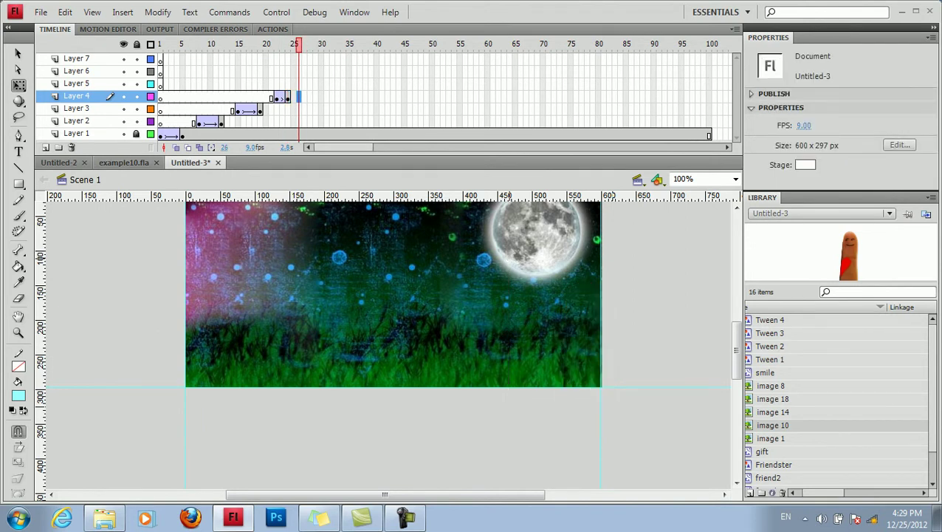
pyautogui.press('F6')
pyautogui.click(294, 97)
pyautogui.rightClick(292, 96)
pyautogui.click(347, 140)
pyautogui.click(299, 98)
pyautogui.moveTo(569, 340); pyautogui.dragTo(531, 321)
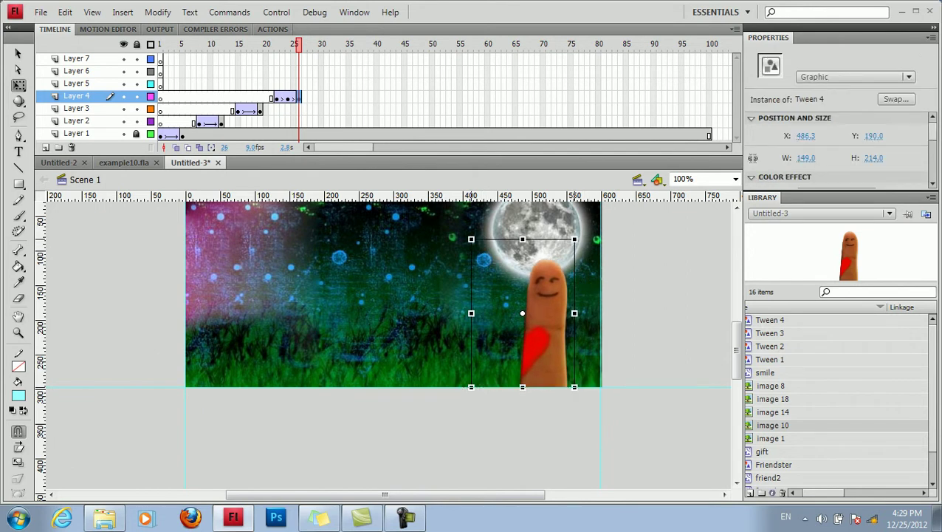
# Step: Classic-tween Layer 4's finger down to about X 402.3, Y 218.0 at frame 28, and add a horizontal guide at its base
pyautogui.click(310, 97)
pyautogui.press('F6')
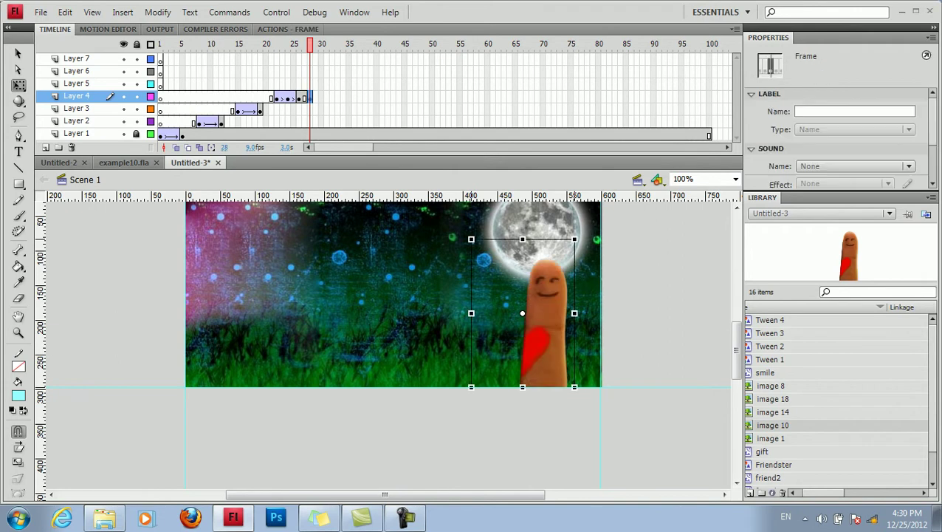
pyautogui.rightClick(305, 98)
pyautogui.click(354, 135)
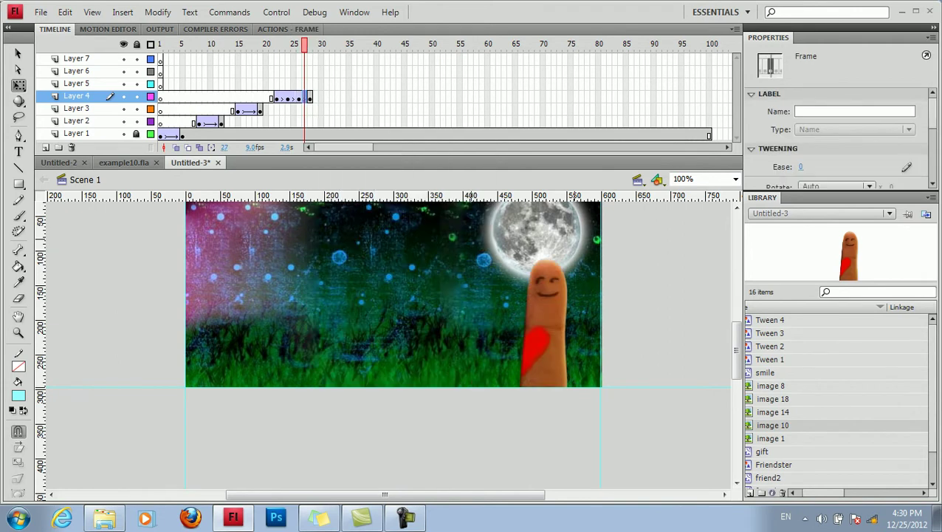
pyautogui.press('.')
pyautogui.moveTo(529, 333); pyautogui.dragTo(488, 329)
pyautogui.moveTo(487, 196); pyautogui.dragTo(487, 406)
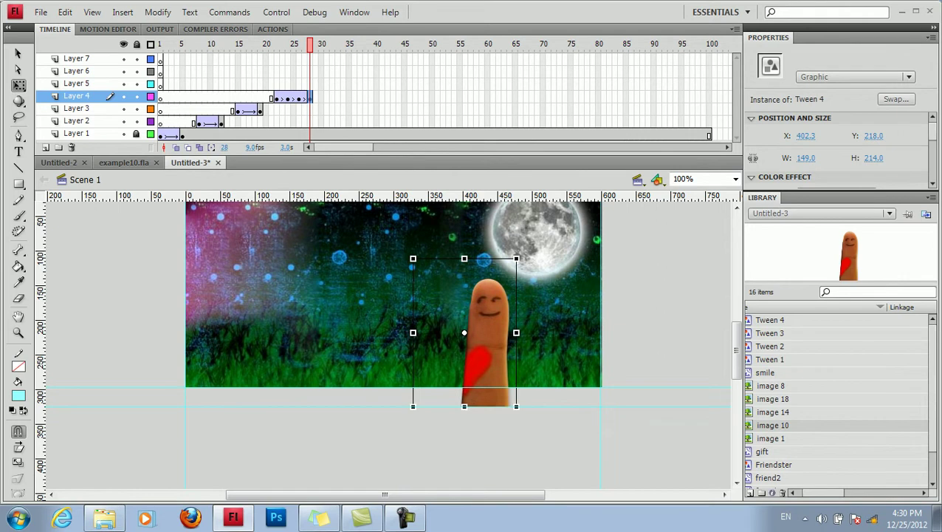
# Step: Add a frame 30 keyframe on Layer 4 and classic-tween the finger up to about X 335.3, Y 190.0
pyautogui.click(321, 97)
pyautogui.press('F6')
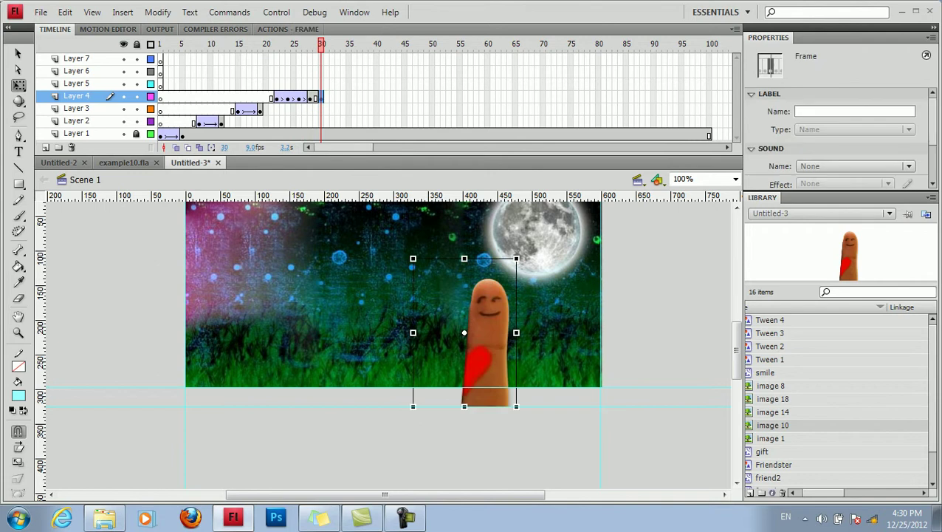
pyautogui.rightClick(316, 98)
pyautogui.click(378, 138)
pyautogui.click(321, 98)
pyautogui.moveTo(482, 342); pyautogui.dragTo(442, 290)
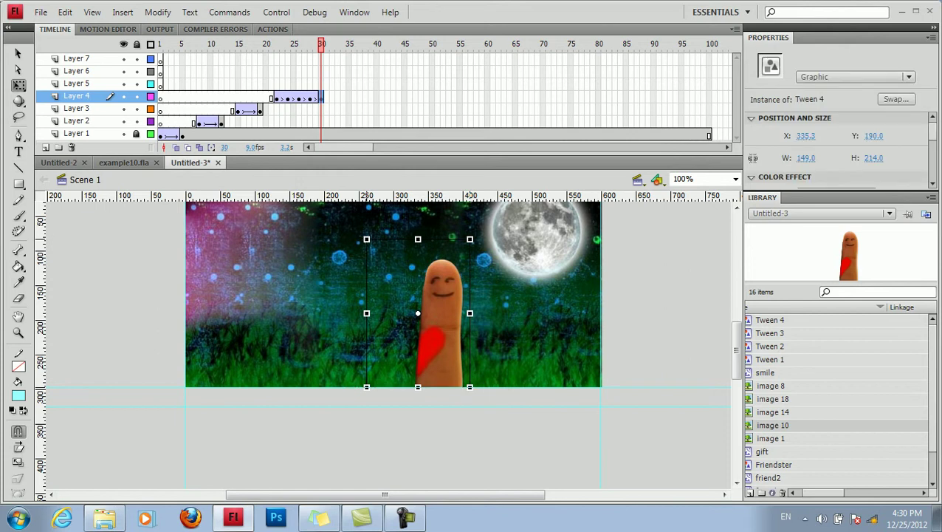
# Step: Add a frame 32 keyframe on Layer 4 and classic-tween the finger down to about X 261.3, Y 217.0
pyautogui.click(332, 98)
pyautogui.click(327, 97)
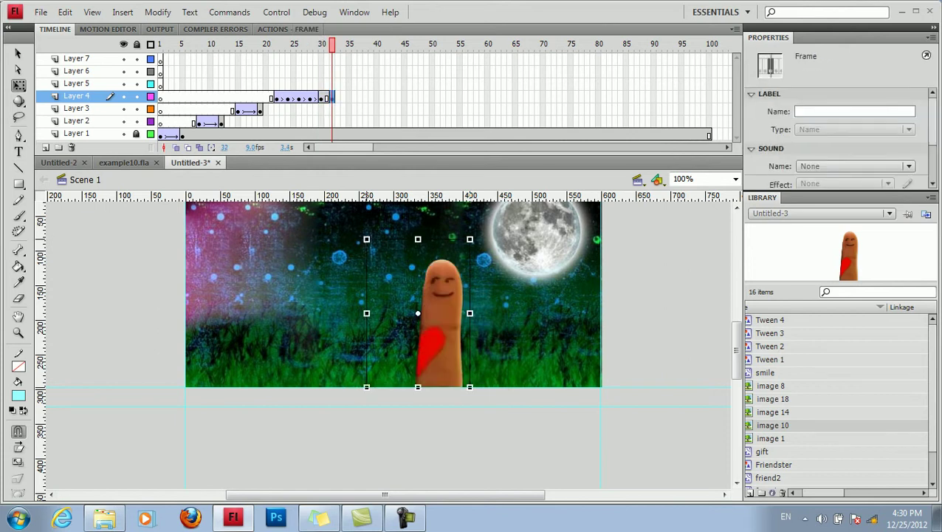
pyautogui.rightClick(327, 97)
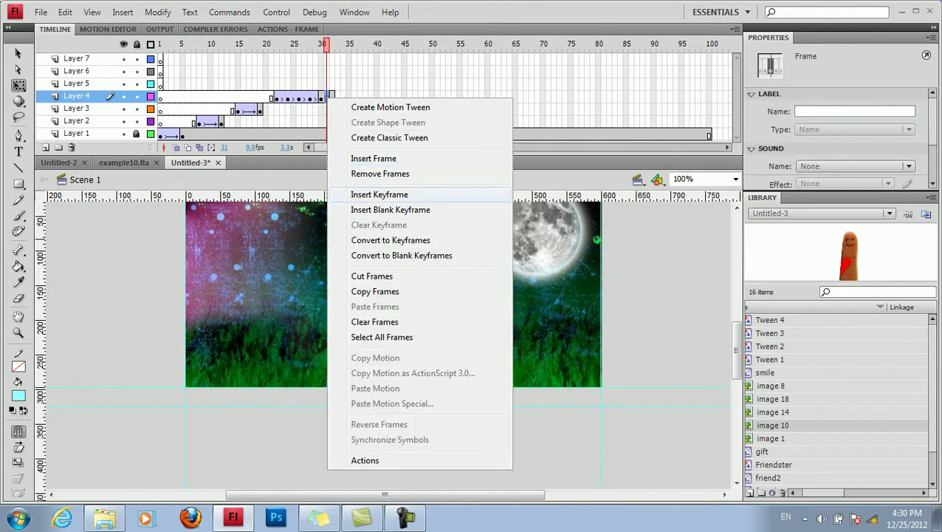
pyautogui.click(379, 194)
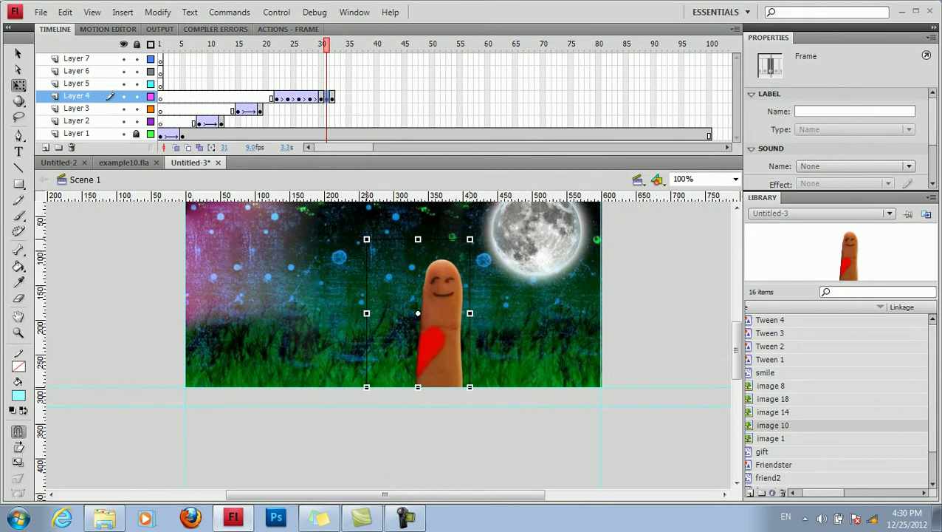
pyautogui.rightClick(326, 96)
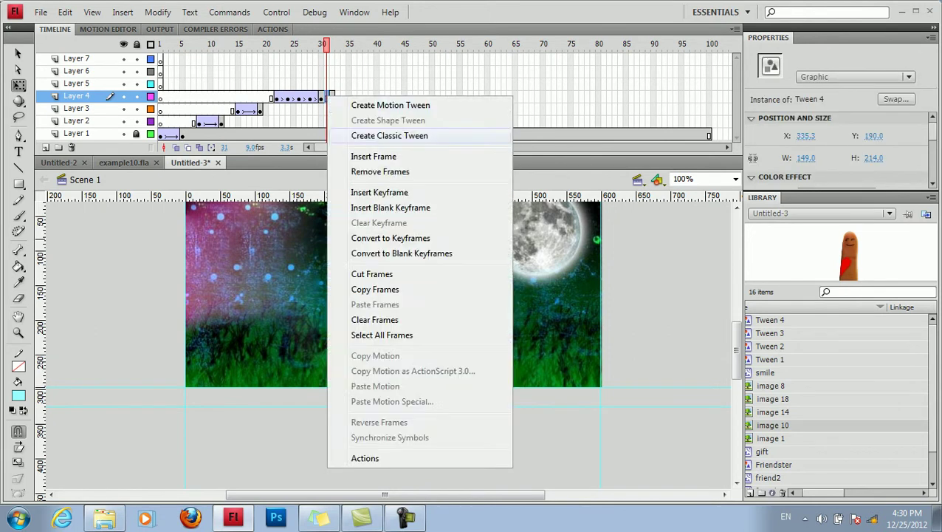
pyautogui.click(389, 136)
pyautogui.press('F6')
pyautogui.moveTo(439, 296); pyautogui.dragTo(388, 314)
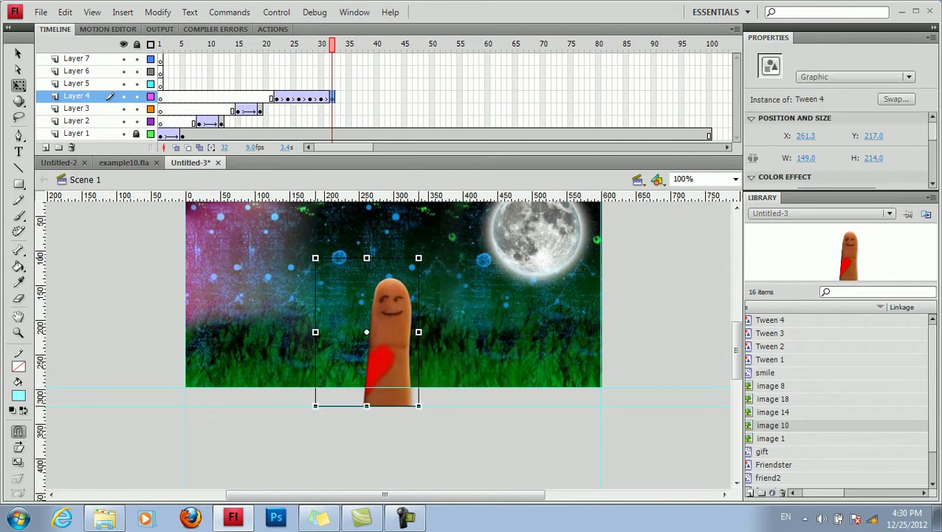
# Step: Add a frame 34 keyframe on Layer 4 and classic-tween the finger up to about X 215.3, Y 190.0
pyautogui.click(343, 97)
pyautogui.press('F6')
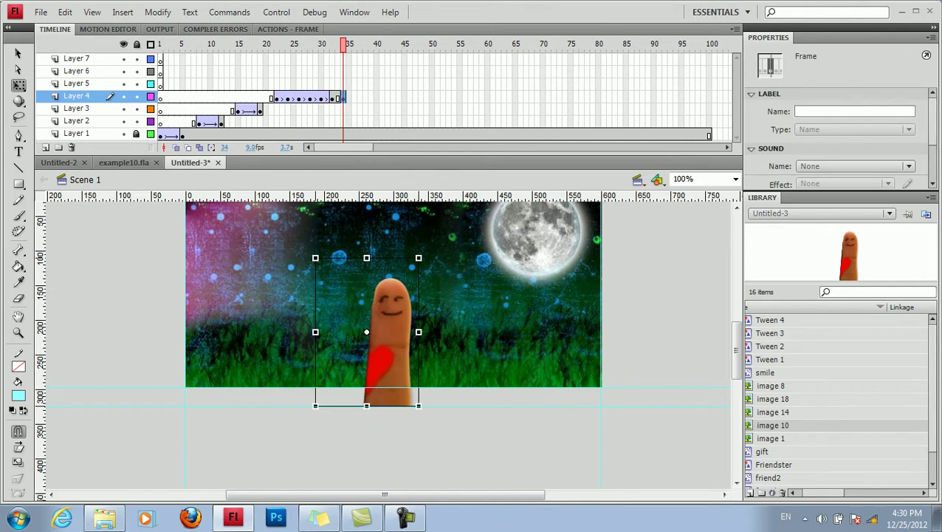
pyautogui.rightClick(339, 97)
pyautogui.click(398, 139)
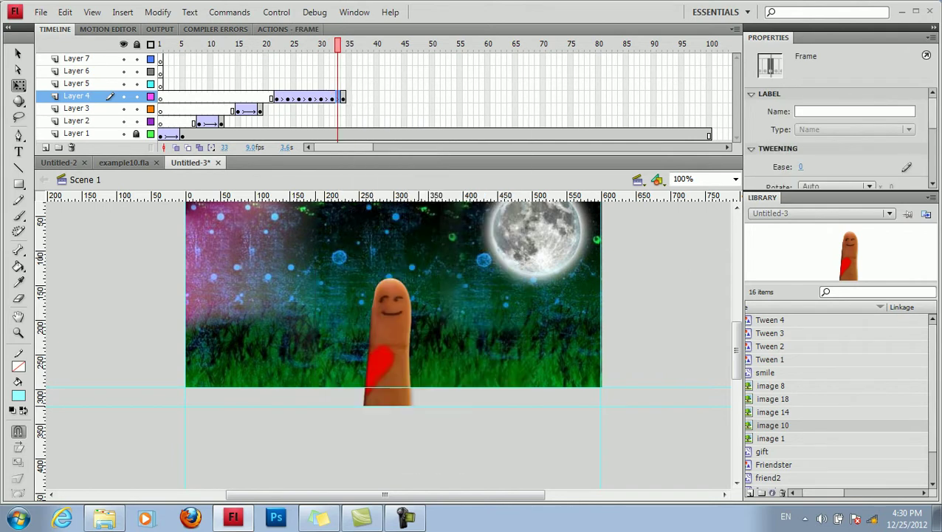
pyautogui.click(343, 97)
pyautogui.moveTo(389, 317); pyautogui.dragTo(359, 320)
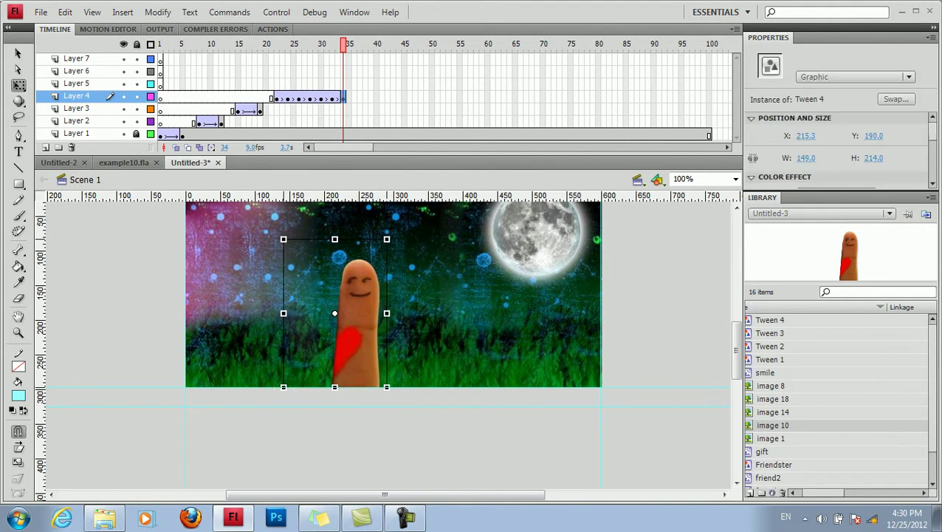
# Step: Add a frame 36 keyframe on Layer 4 and classic-tween the finger down to about X 170.3, Y 217.0
pyautogui.click(355, 97)
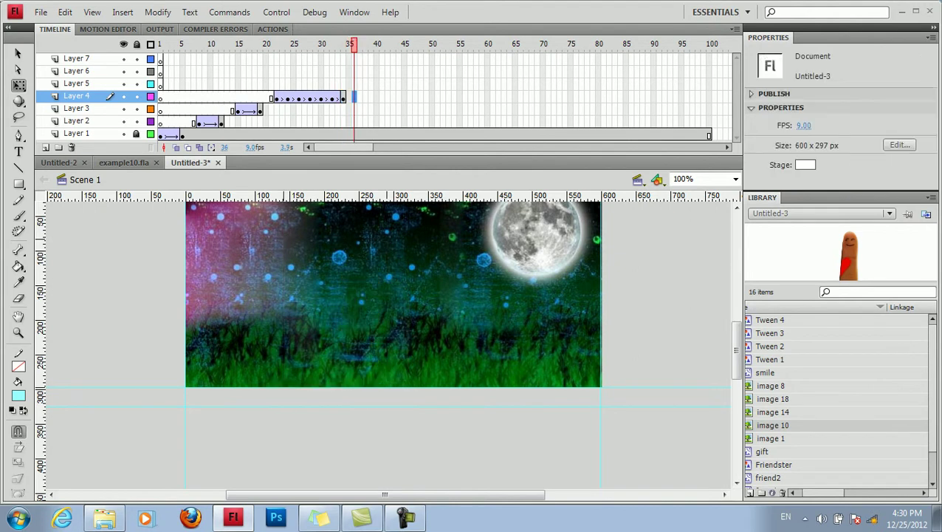
pyautogui.press('F6')
pyautogui.rightClick(349, 98)
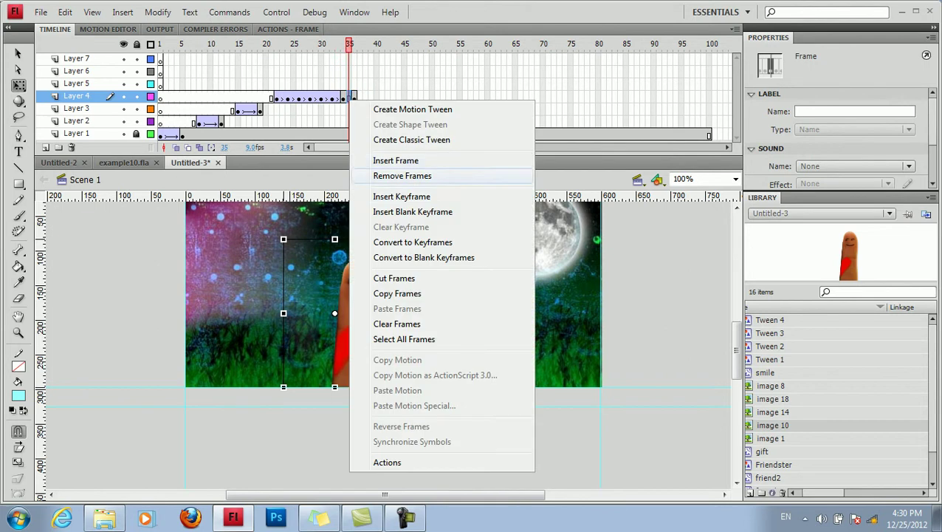
pyautogui.click(410, 196)
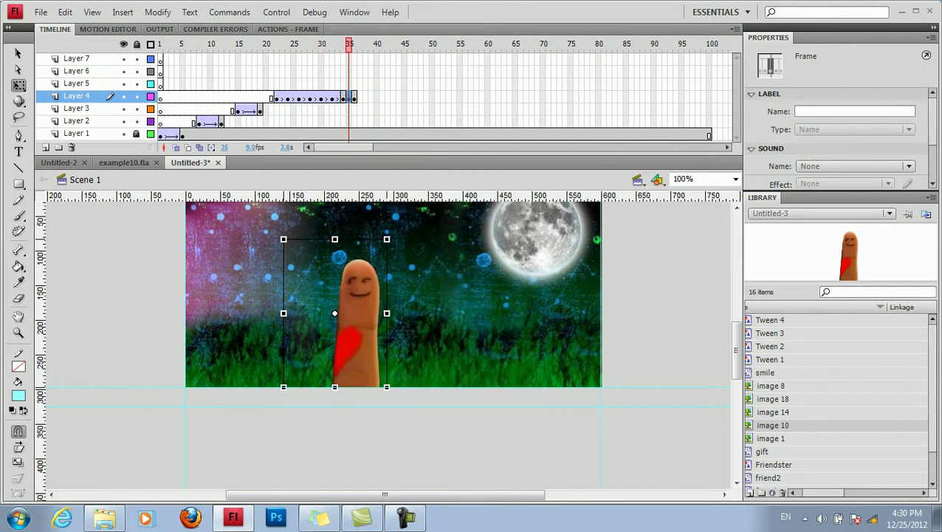
pyautogui.hotkey('ctrl', 'z')
pyautogui.rightClick(349, 98)
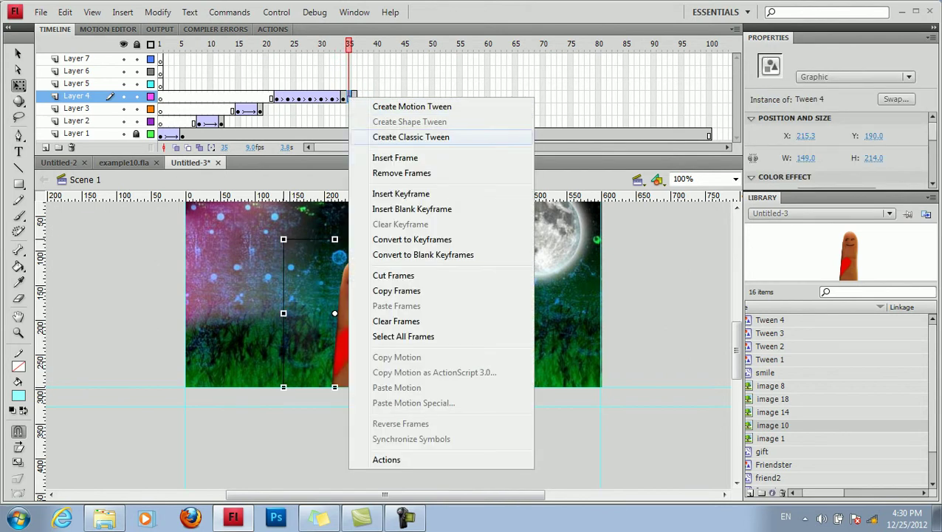
pyautogui.click(401, 136)
pyautogui.moveTo(359, 298); pyautogui.dragTo(328, 317)
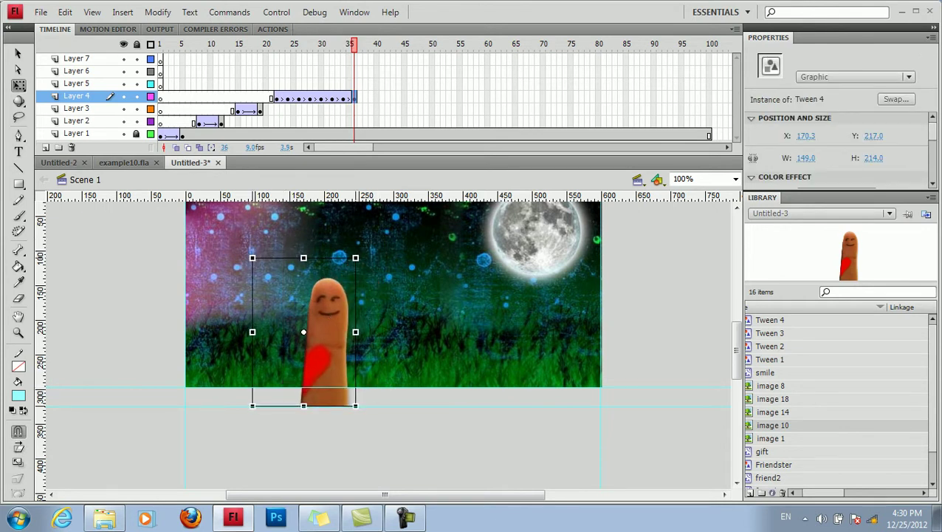
# Step: Extend Layer 3 and Layer 2 with frames up to frame 100
pyautogui.click(709, 109)
pyautogui.rightClick(709, 108)
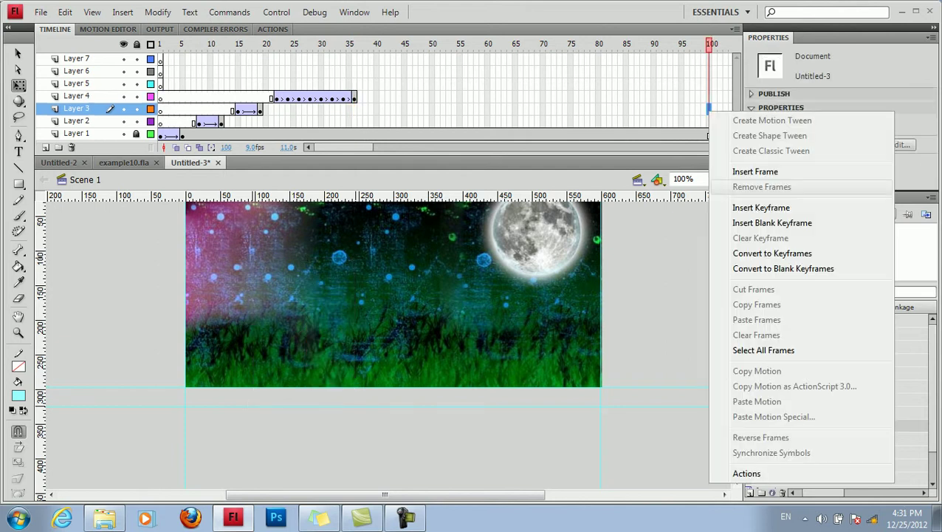
pyautogui.click(755, 172)
pyautogui.click(709, 122)
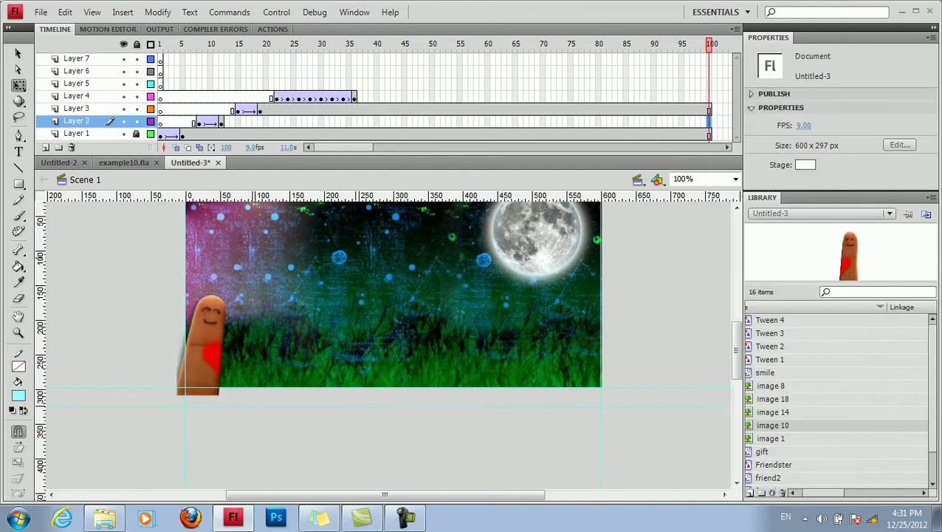
pyautogui.rightClick(709, 121)
pyautogui.click(754, 183)
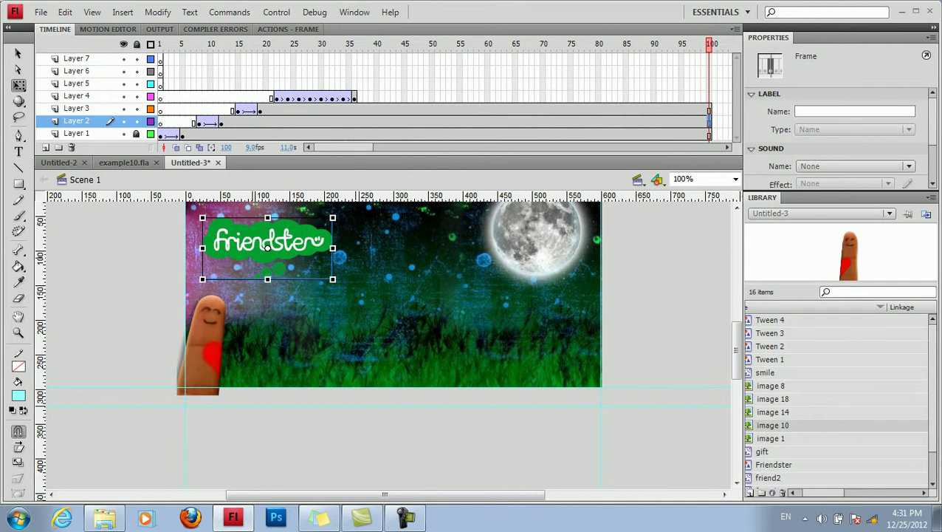
# Step: Add a frame 38 keyframe on Layer 4 and classic-tween the finger up and left, its base on the stage's lower edge
pyautogui.click(366, 96)
pyautogui.rightClick(365, 97)
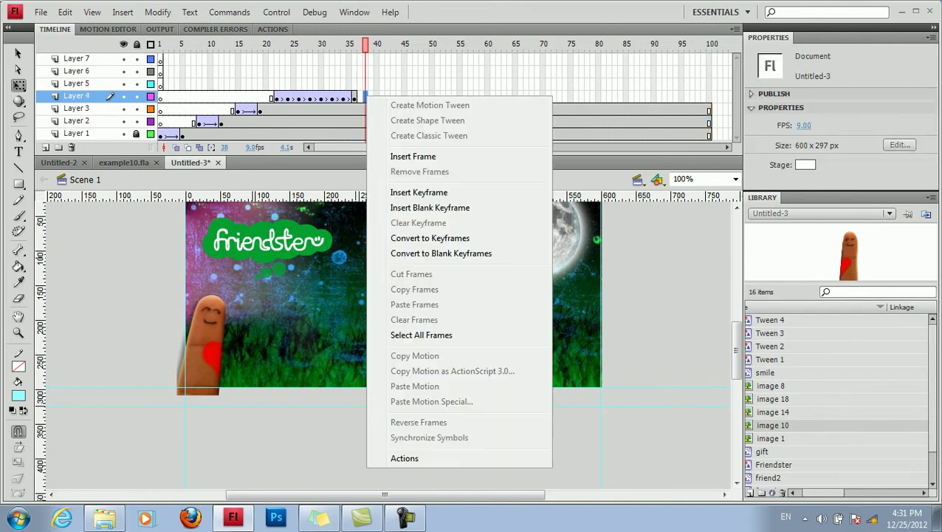
pyautogui.click(419, 192)
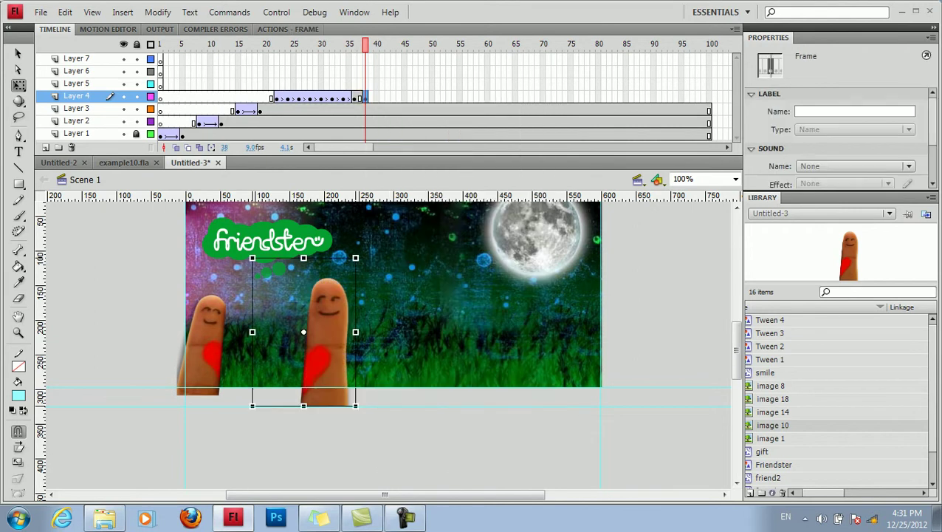
pyautogui.rightClick(360, 97)
pyautogui.click(414, 137)
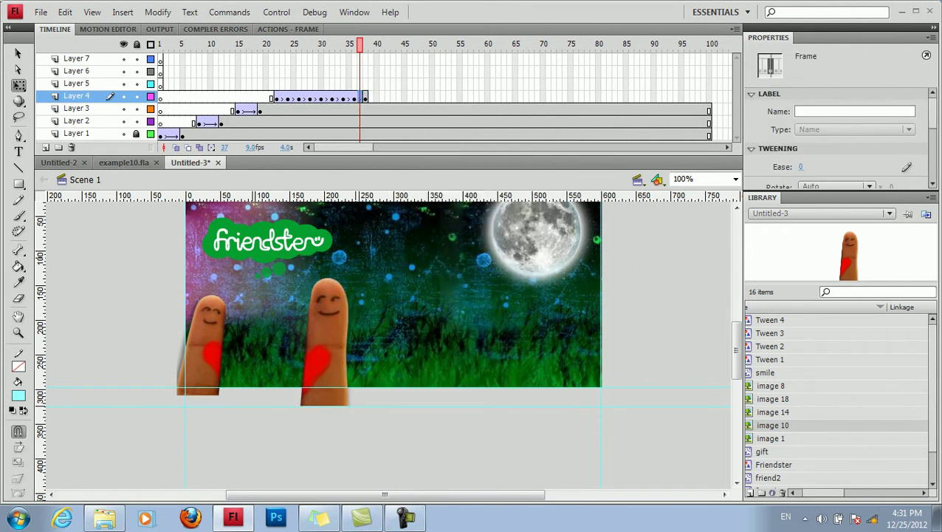
pyautogui.click(365, 98)
pyautogui.moveTo(355, 404); pyautogui.dragTo(325, 386)
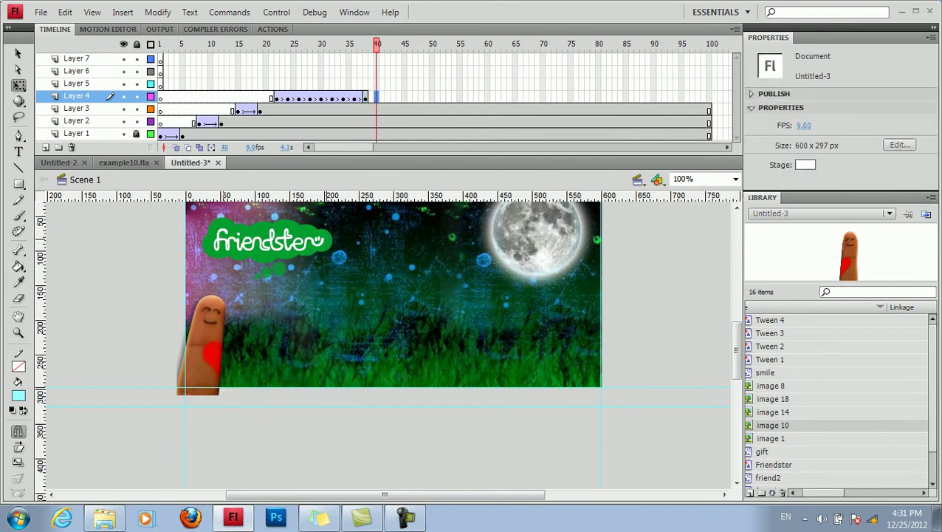
# Step: Add a frame 40 keyframe on Layer 4 and classic-tween the finger down to about X 92.4, Y 217.0
pyautogui.rightClick(375, 97)
pyautogui.click(402, 190)
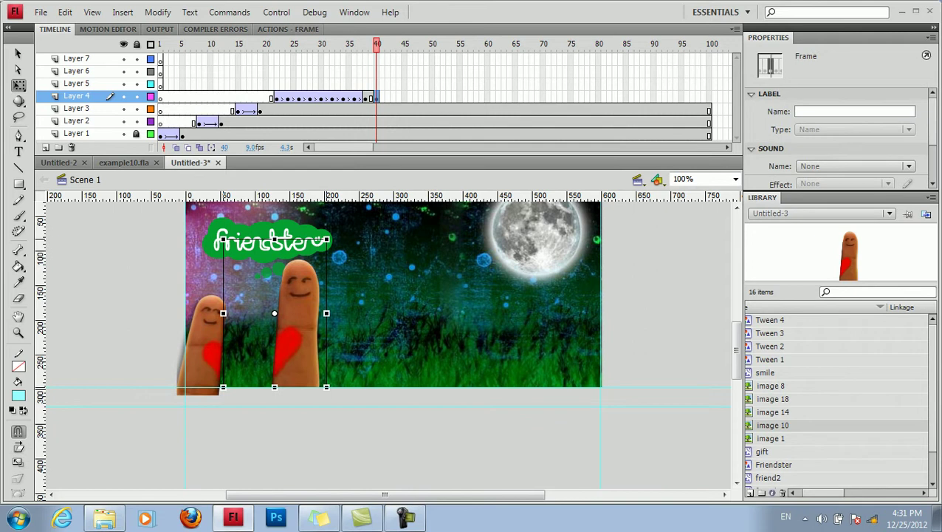
pyautogui.rightClick(371, 97)
pyautogui.click(432, 136)
pyautogui.click(377, 97)
pyautogui.moveTo(298, 320); pyautogui.dragTo(272, 338)
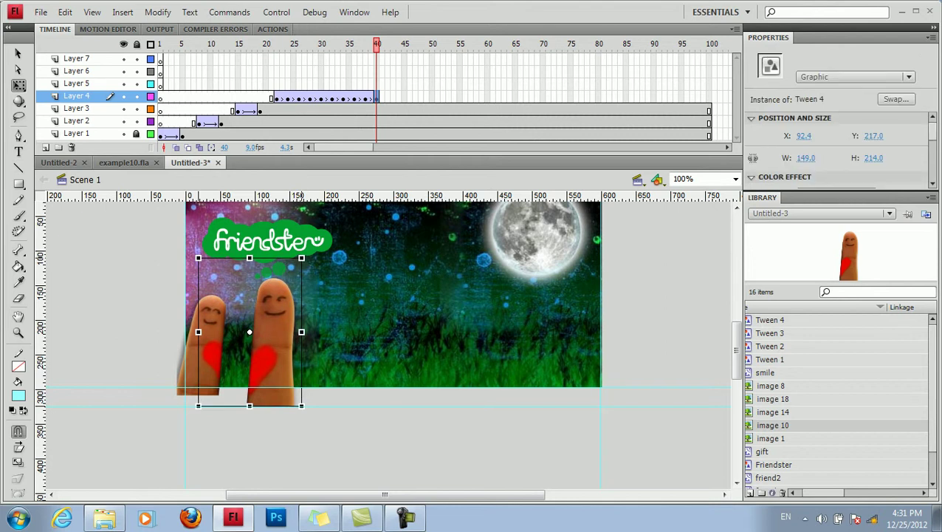
# Step: Add a frame 42 keyframe on Layer 4 and classic-tween the finger up to about X 72.4, Y 190.0
pyautogui.click(387, 97)
pyautogui.rightClick(387, 96)
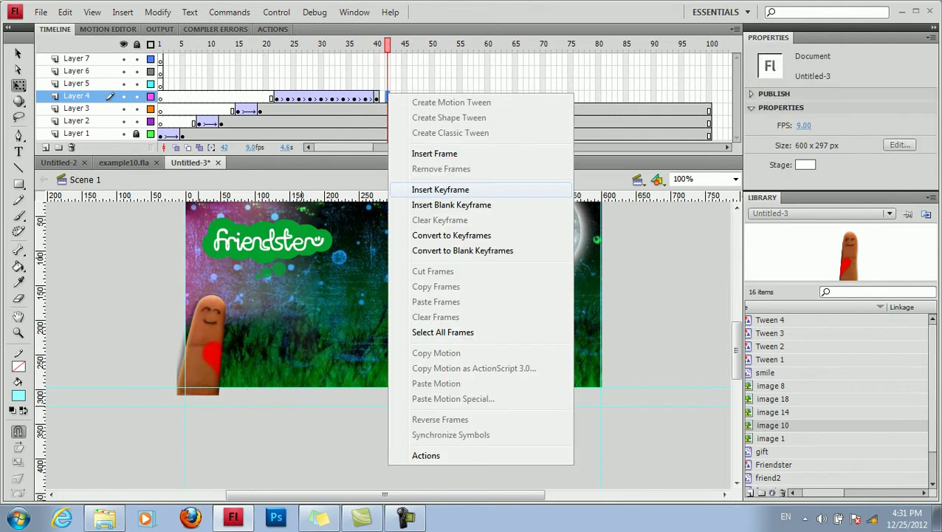
pyautogui.click(440, 189)
pyautogui.click(381, 96)
pyautogui.rightClick(382, 97)
pyautogui.click(447, 131)
pyautogui.click(388, 97)
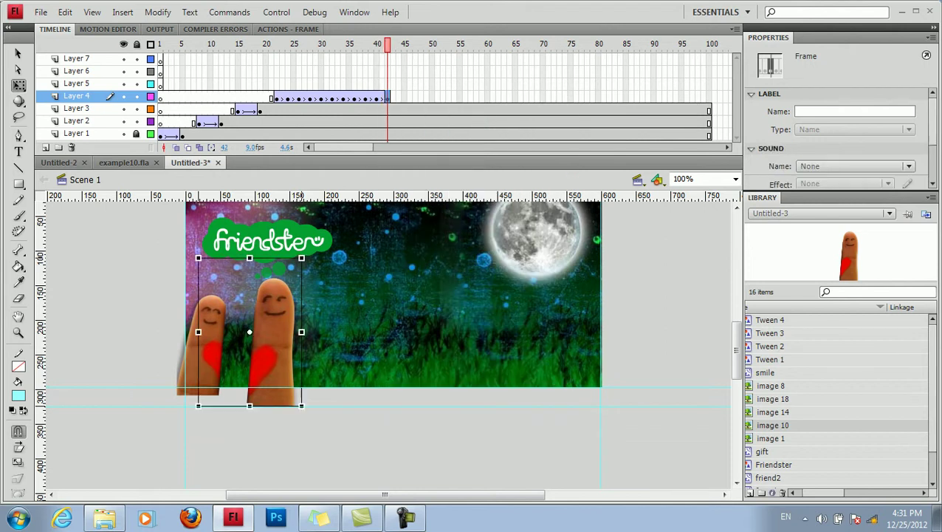
pyautogui.moveTo(273, 358); pyautogui.dragTo(259, 340)
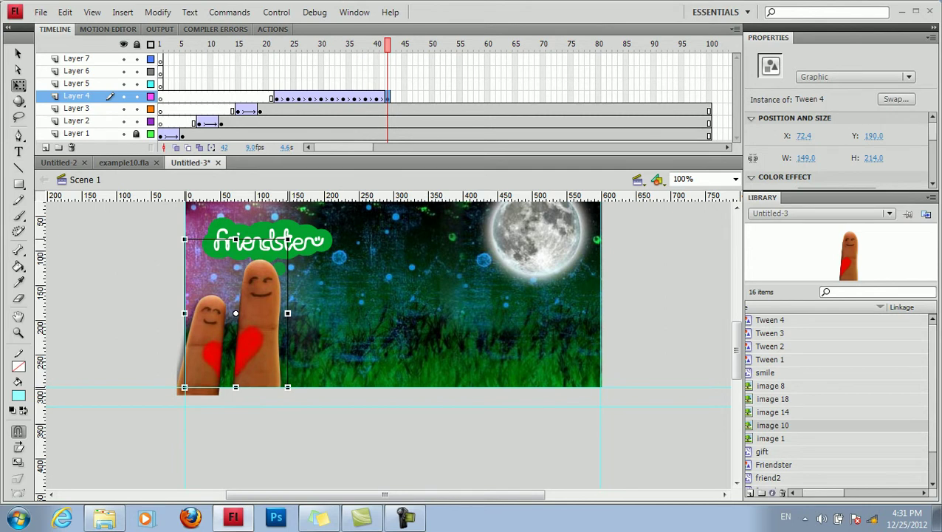
# Step: Add a frame 44 keyframe on Layer 4 and classic-tween the finger against the first one at about X 49.4, Y 201.8, completing the heart
pyautogui.click(398, 97)
pyautogui.rightClick(398, 96)
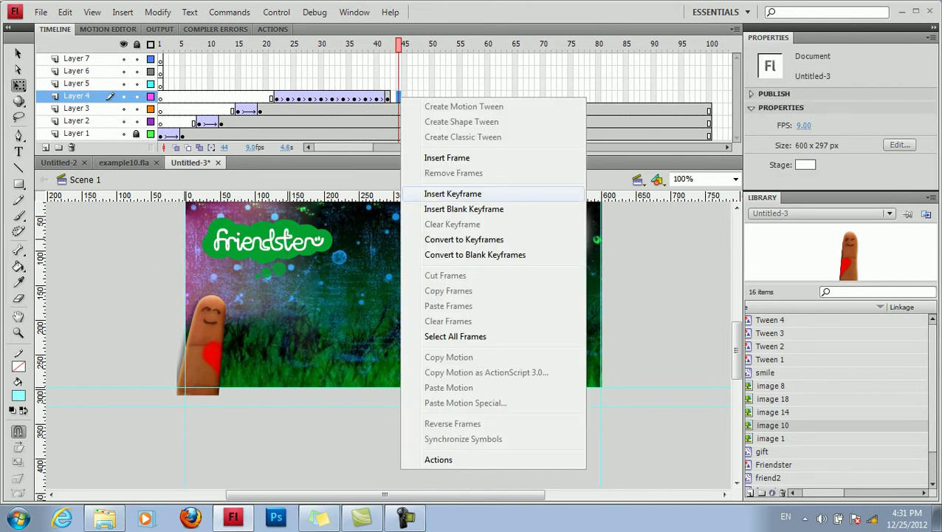
pyautogui.click(452, 193)
pyautogui.rightClick(393, 96)
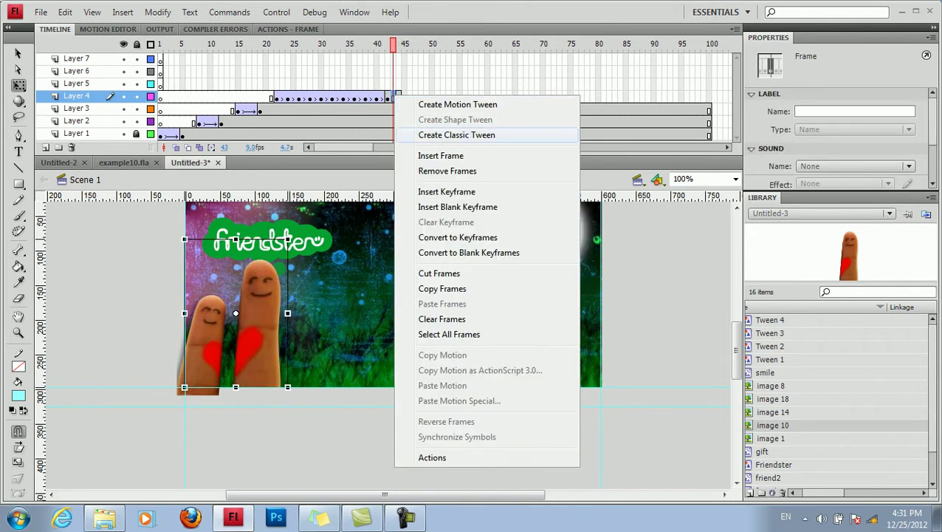
pyautogui.click(443, 155)
pyautogui.click(399, 97)
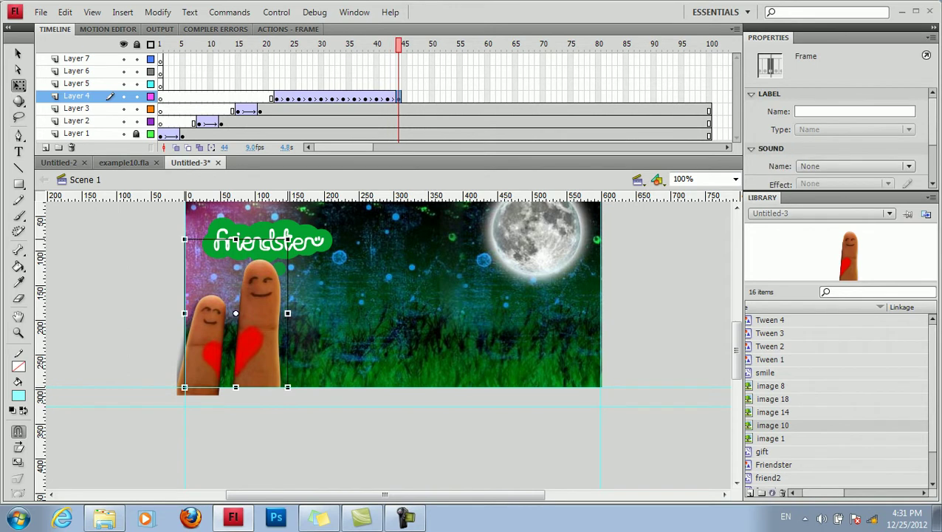
pyautogui.moveTo(267, 336); pyautogui.dragTo(251, 344)
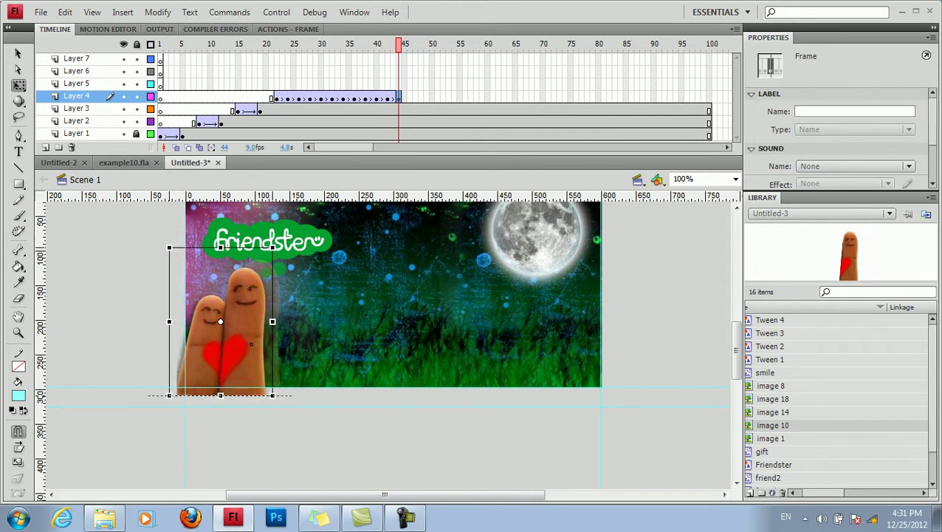
pyautogui.moveTo(221, 341); pyautogui.dragTo(220, 341)
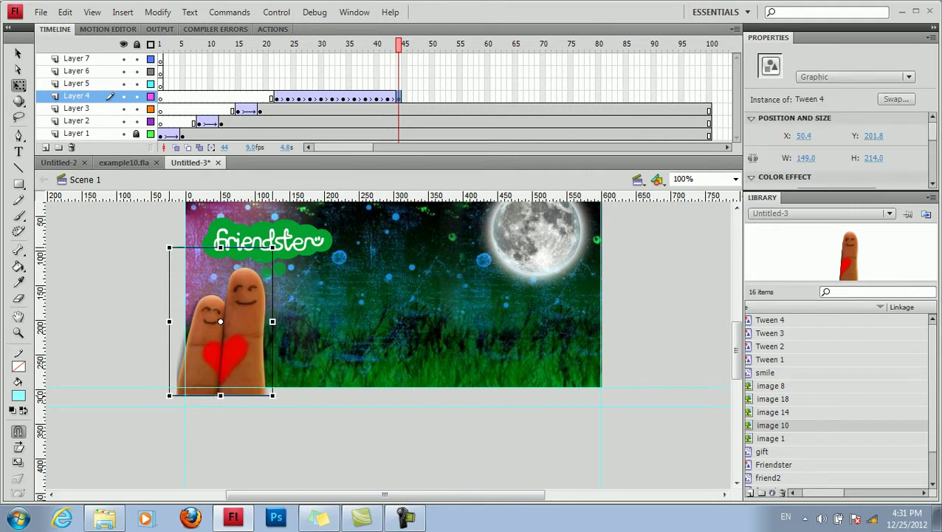
pyautogui.press('Left')
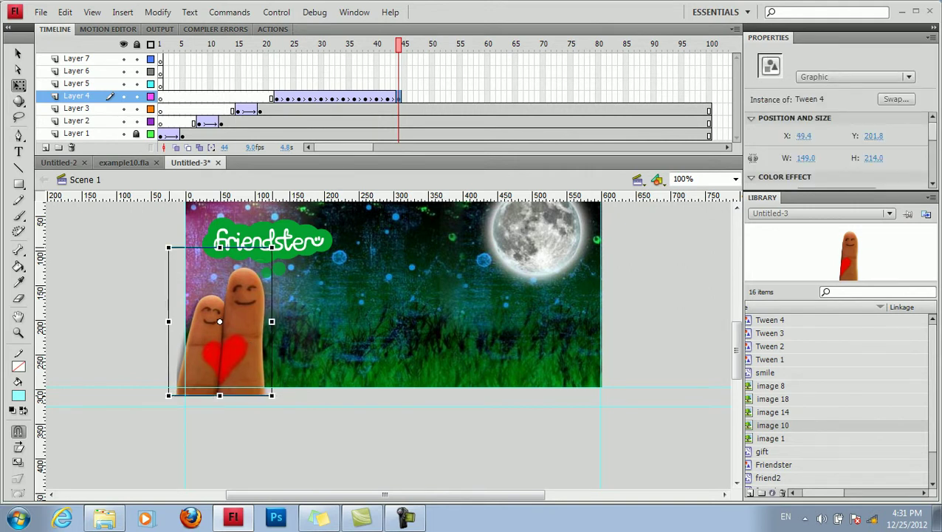
pyautogui.moveTo(399, 45)
pyautogui.mouseDown()
pyautogui.moveTo(183, 44)
pyautogui.moveTo(393, 45)
pyautogui.mouseUp()
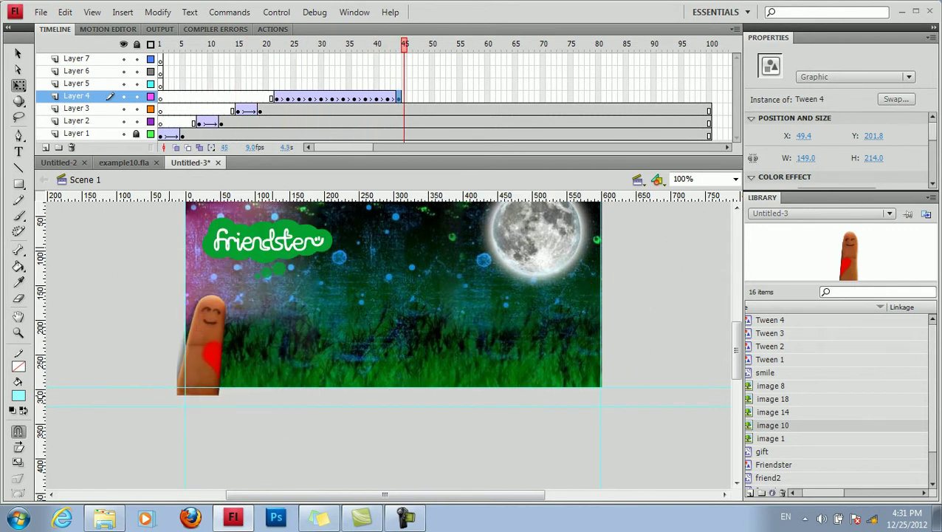
pyautogui.press('.')
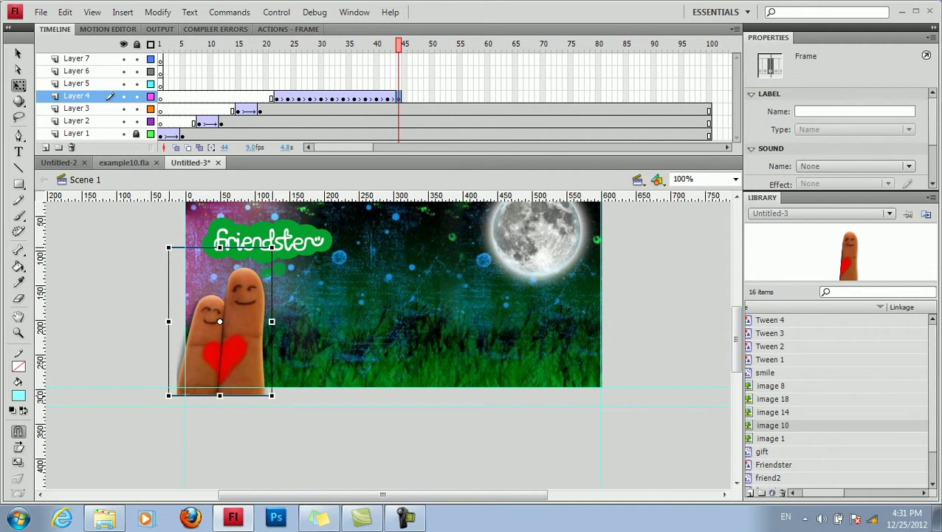
# Step: Examine the smile layer's animation in example10.fla frame by frame from frame 53 to 60
pyautogui.click(124, 162)
pyautogui.click(448, 85)
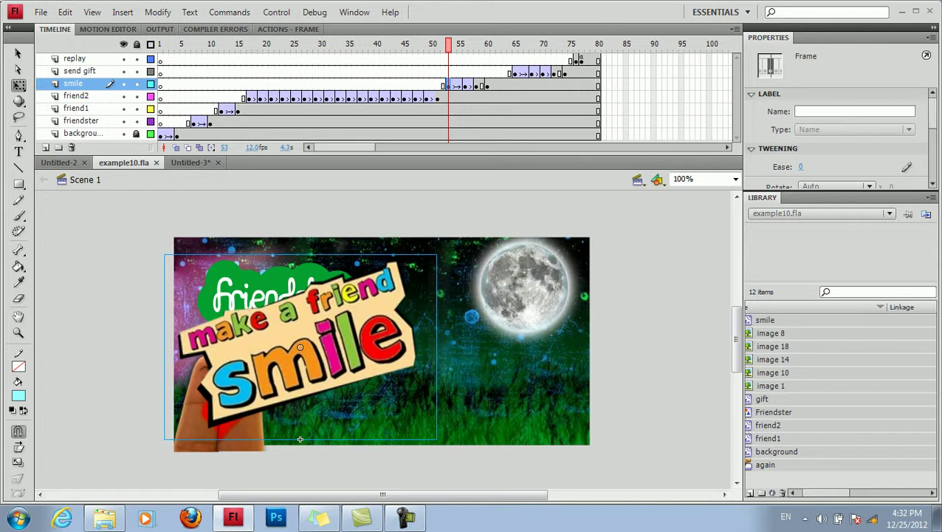
pyautogui.press('.')
pyautogui.press('.')
pyautogui.press('.')
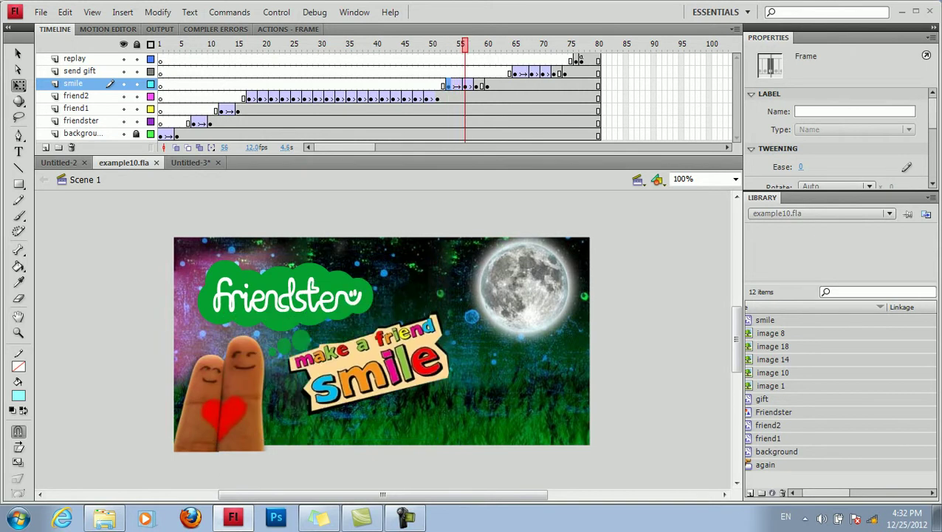
pyautogui.press('.')
pyautogui.press('.')
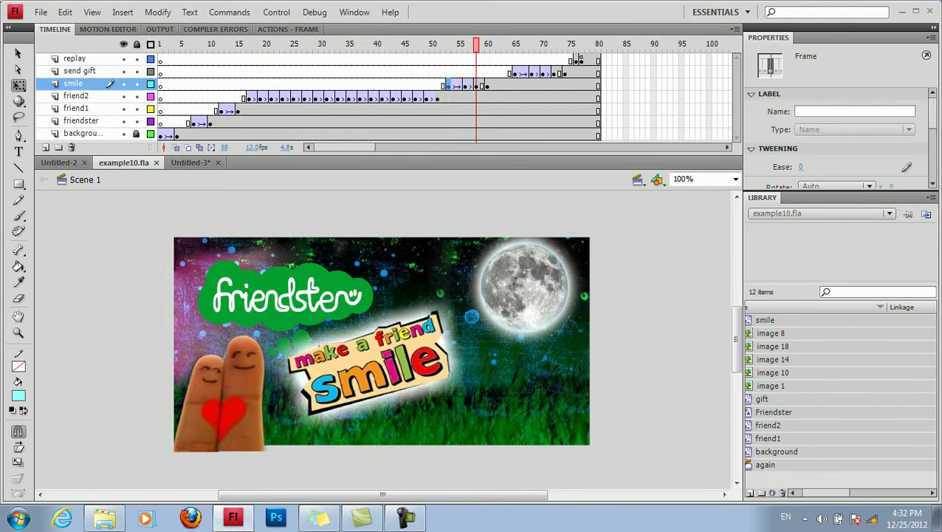
pyautogui.press('.')
pyautogui.press('.')
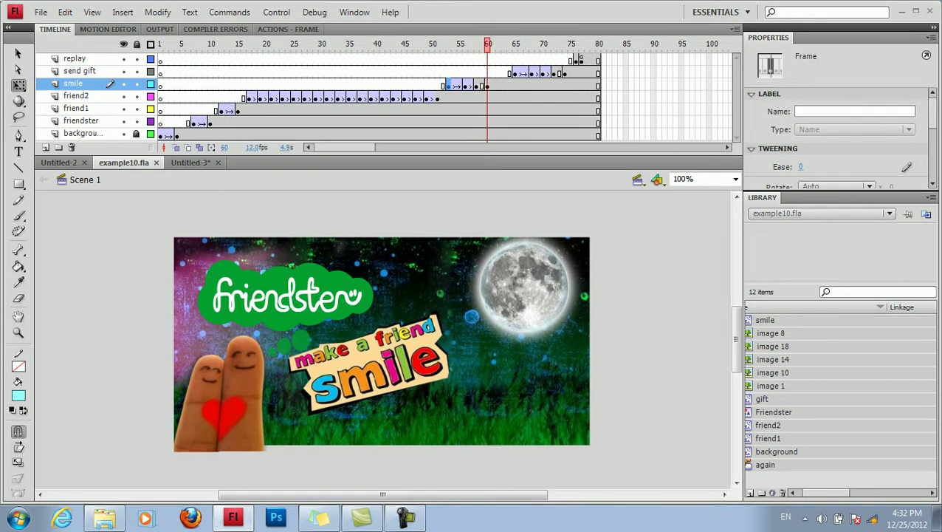
pyautogui.press(',')
pyautogui.press(',')
pyautogui.press(',')
pyautogui.press(',')
pyautogui.press(',')
pyautogui.press(',')
pyautogui.press(',')
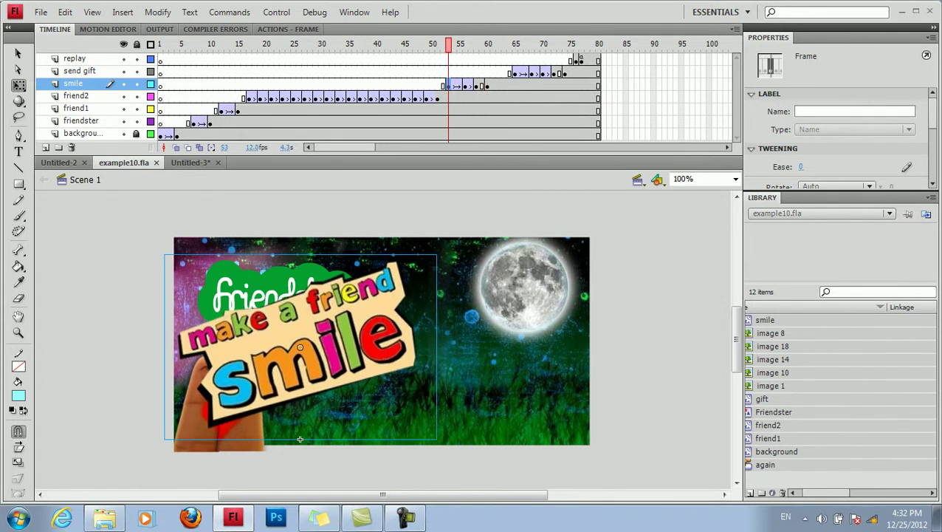
# Step: Return to Untitled-3 and place the smile library item on Layer 5 at frame 1, at about X 209.9, Y 273.5
pyautogui.click(191, 162)
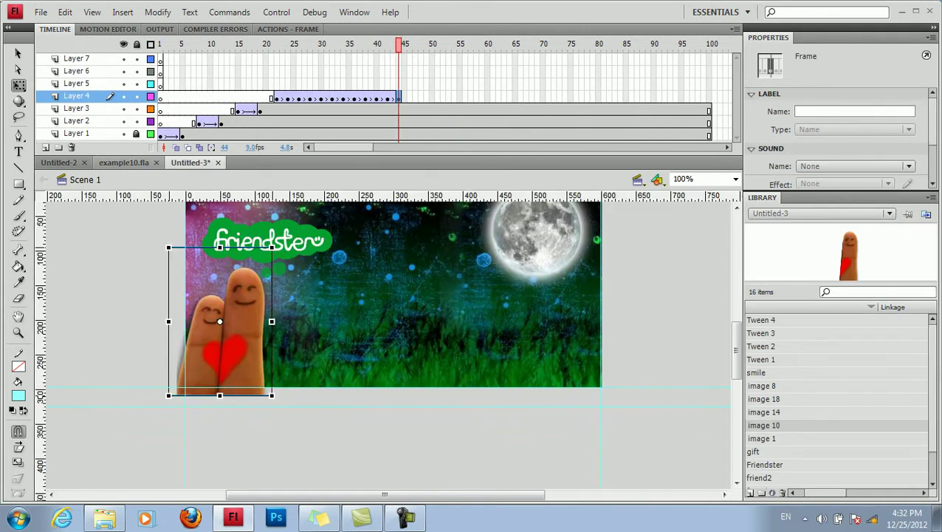
pyautogui.click(77, 84)
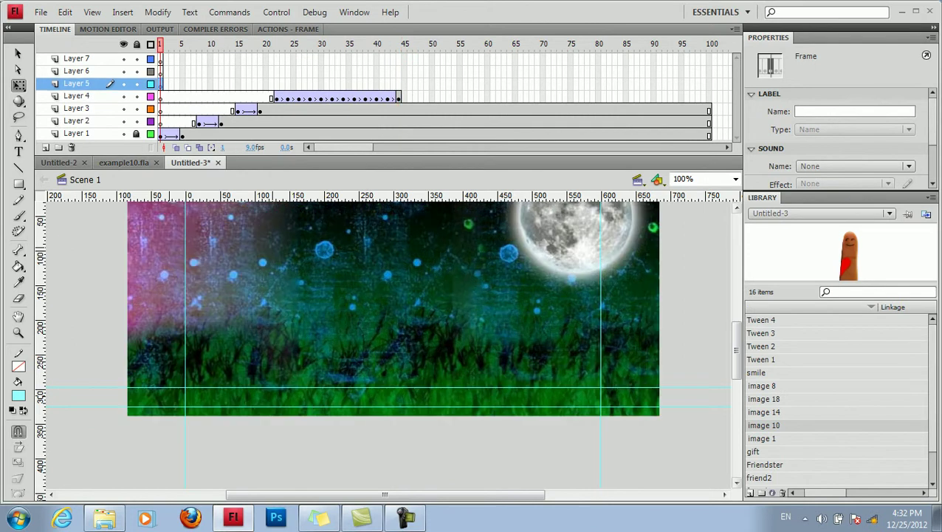
pyautogui.press('Home')
pyautogui.press('Down')
pyautogui.press('Down')
pyautogui.press('Down')
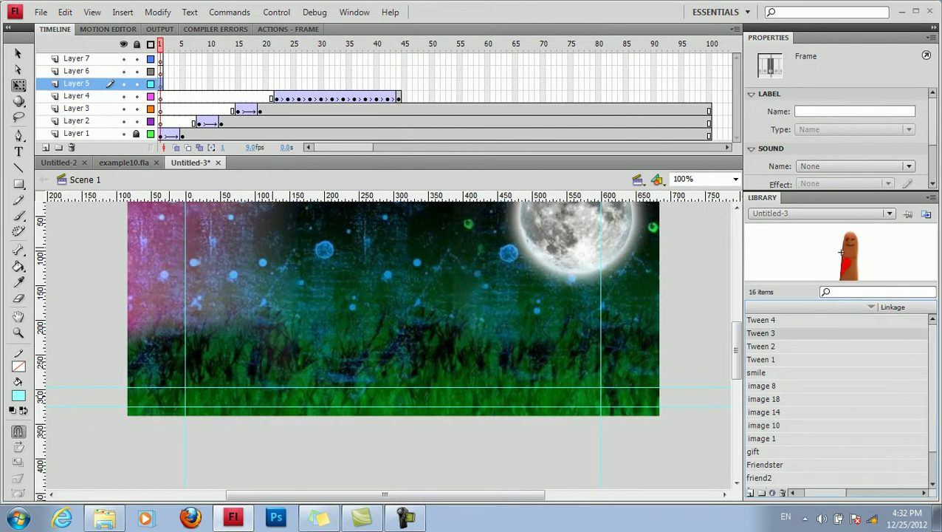
pyautogui.press('Down')
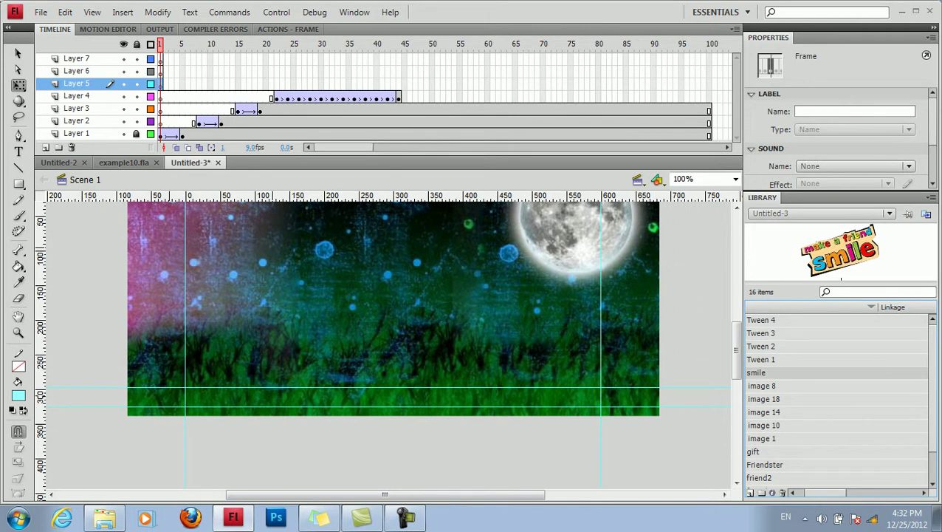
pyautogui.moveTo(756, 372); pyautogui.dragTo(329, 299)
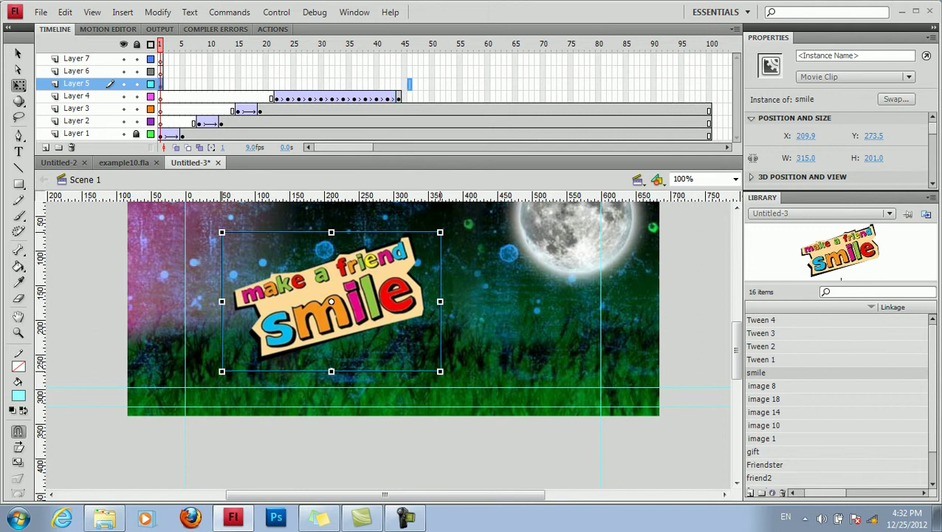
# Step: Start the smile on Layer 5 at frame 47, add a keyframe at frame 50, and classic-tween between the two
pyautogui.click(415, 83)
pyautogui.press('F5')
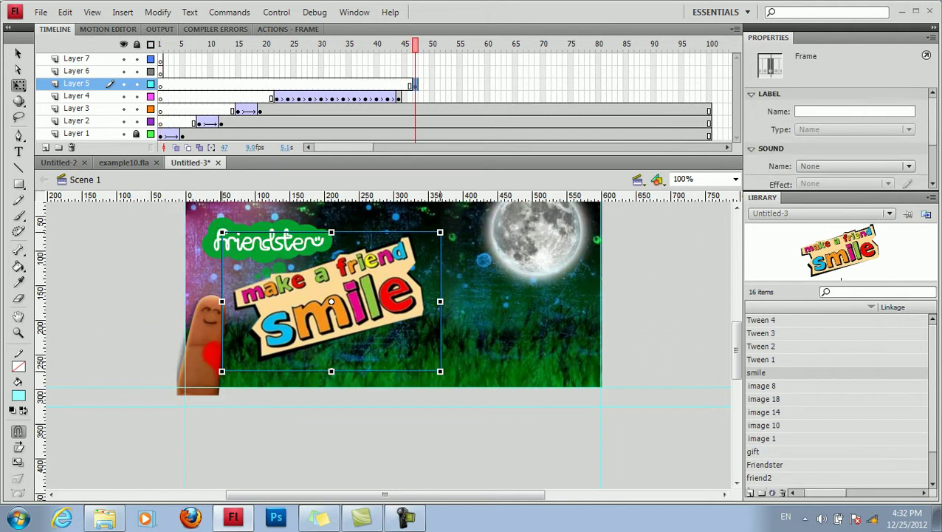
pyautogui.click(431, 84)
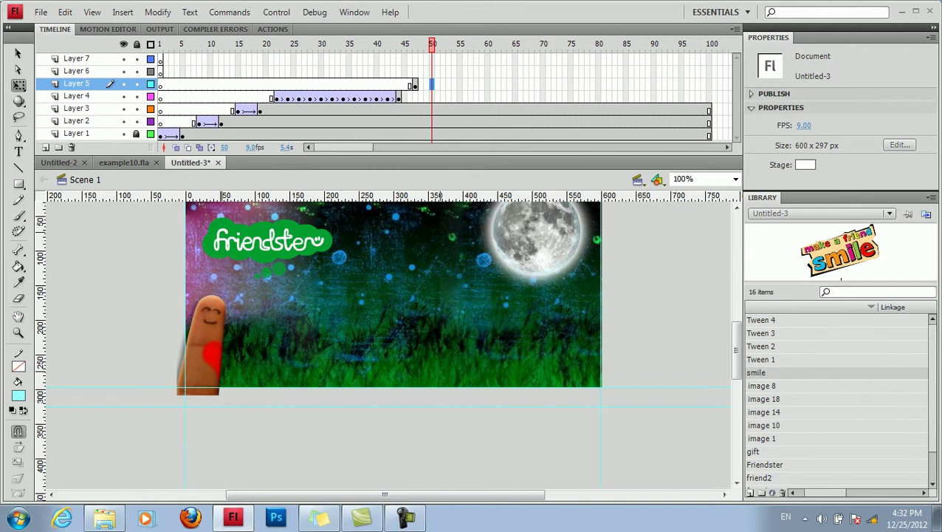
pyautogui.rightClick(431, 83)
pyautogui.click(483, 181)
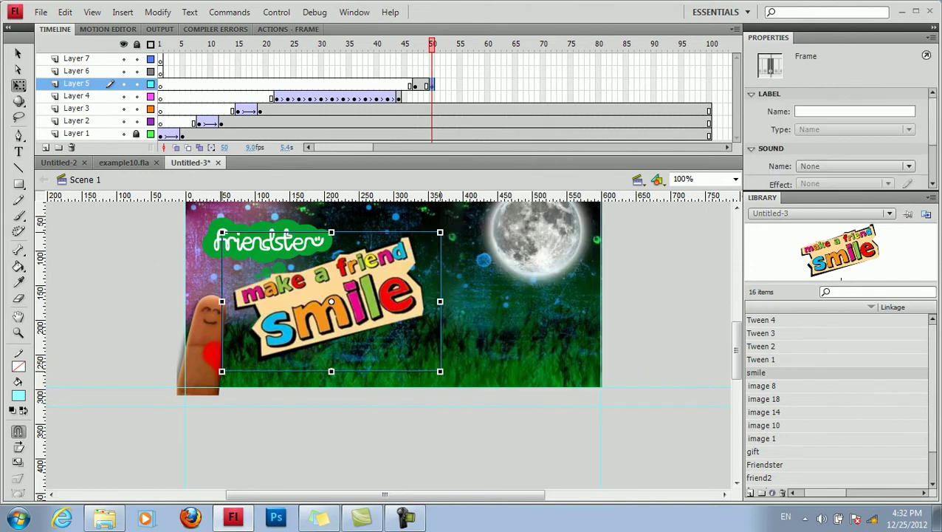
pyautogui.rightClick(420, 83)
pyautogui.click(479, 124)
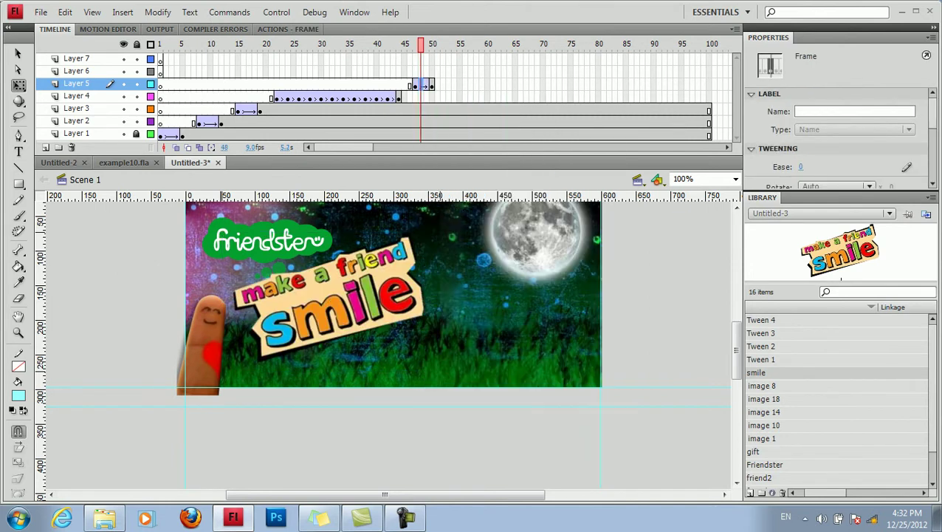
# Step: Extend Layer 4 to frame 100 so the second finger stays on stage
pyautogui.click(709, 96)
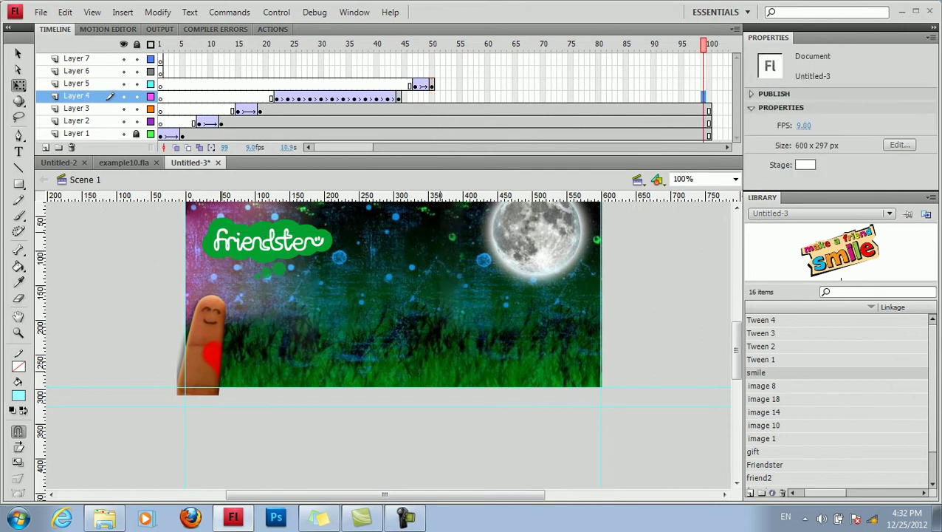
pyautogui.rightClick(708, 95)
pyautogui.click(754, 156)
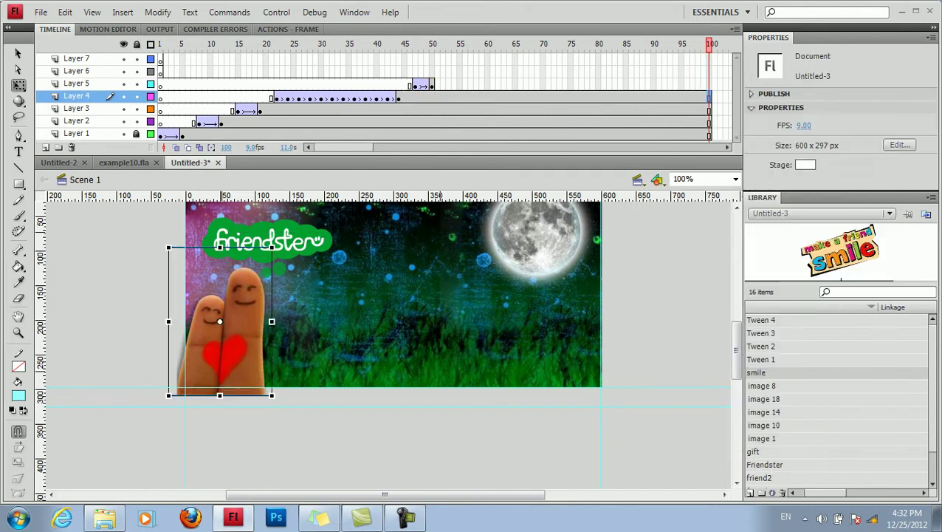
# Step: At frame 50 of Layer 5, shrink the smile sign to about 205.3 × 131.0 and move it to about X 254.9, Y 238.5
pyautogui.click(432, 83)
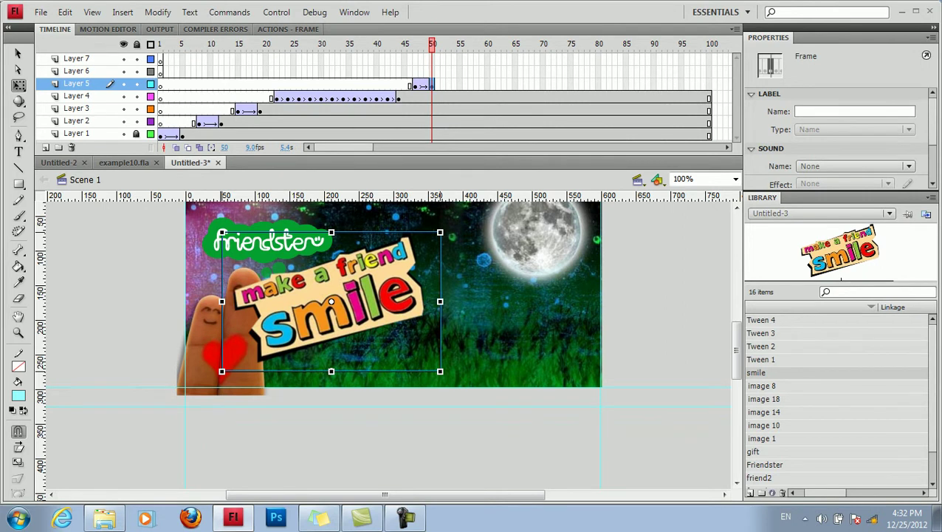
pyautogui.moveTo(222, 232); pyautogui.dragTo(269, 267)
pyautogui.moveTo(277, 336); pyautogui.dragTo(260, 347)
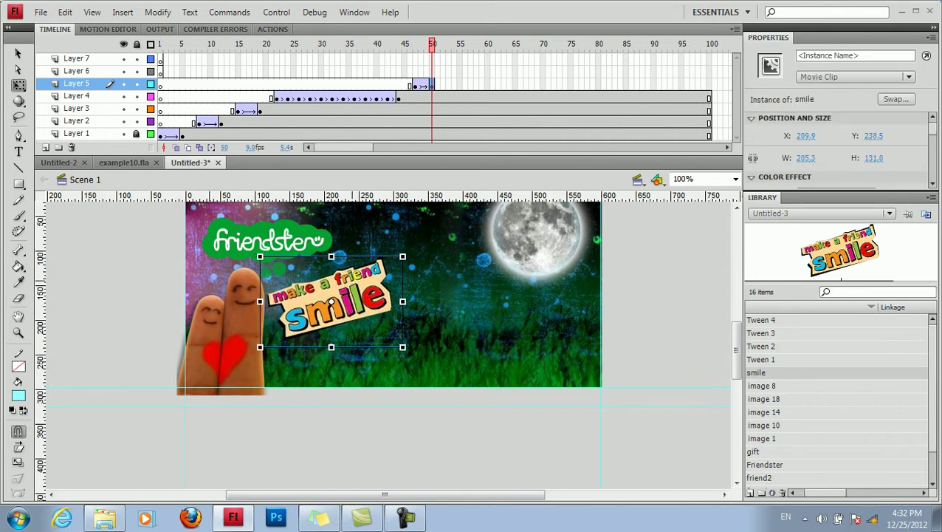
pyautogui.moveTo(332, 301); pyautogui.dragTo(362, 301)
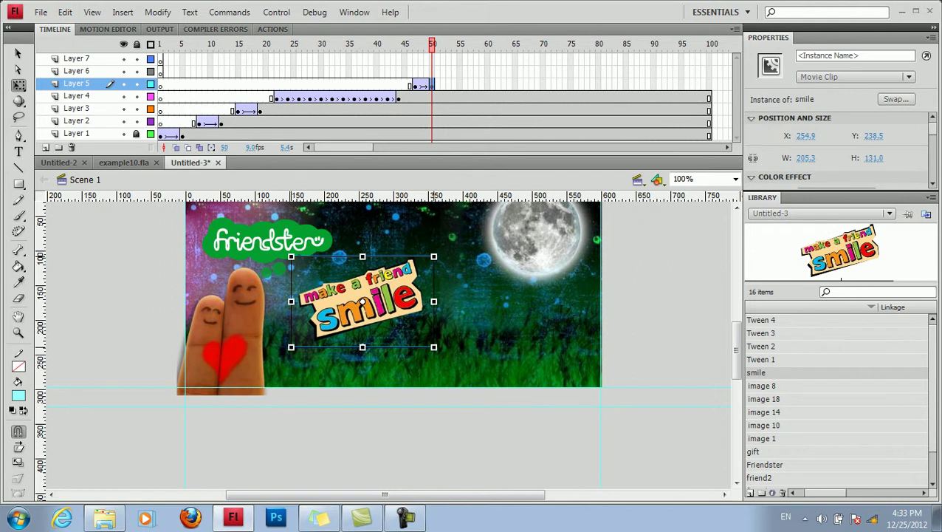
# Step: Add keyframes at frames 54 and 52 on Layer 5 and classic-tween the smile from frame 50 to 52
pyautogui.click(443, 84)
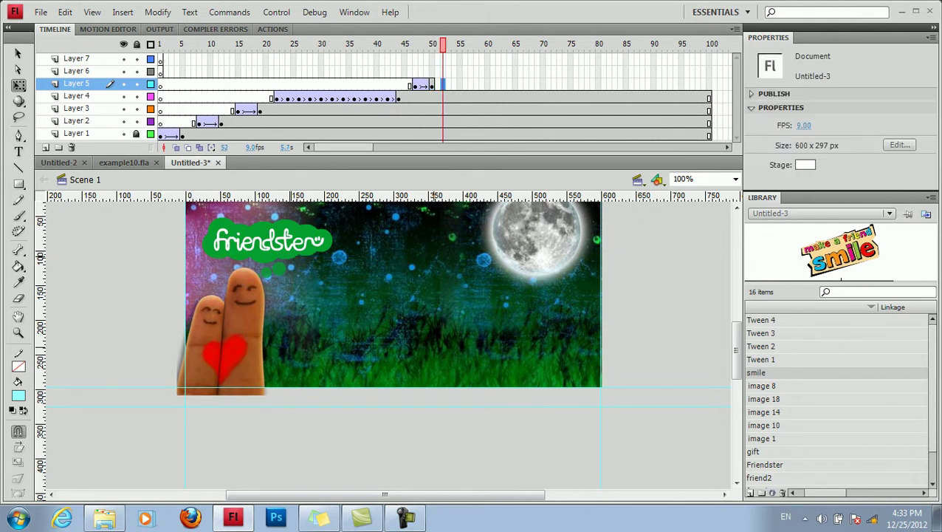
pyautogui.rightClick(455, 84)
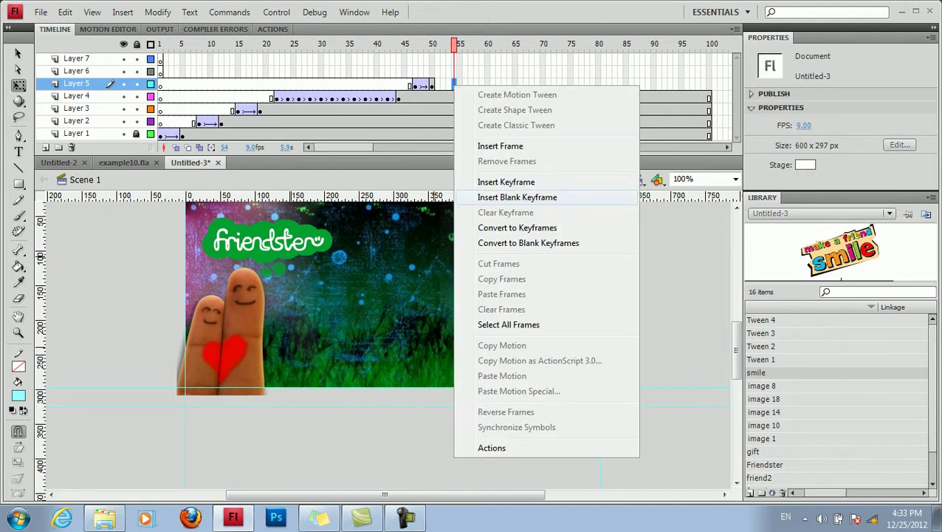
pyautogui.click(480, 184)
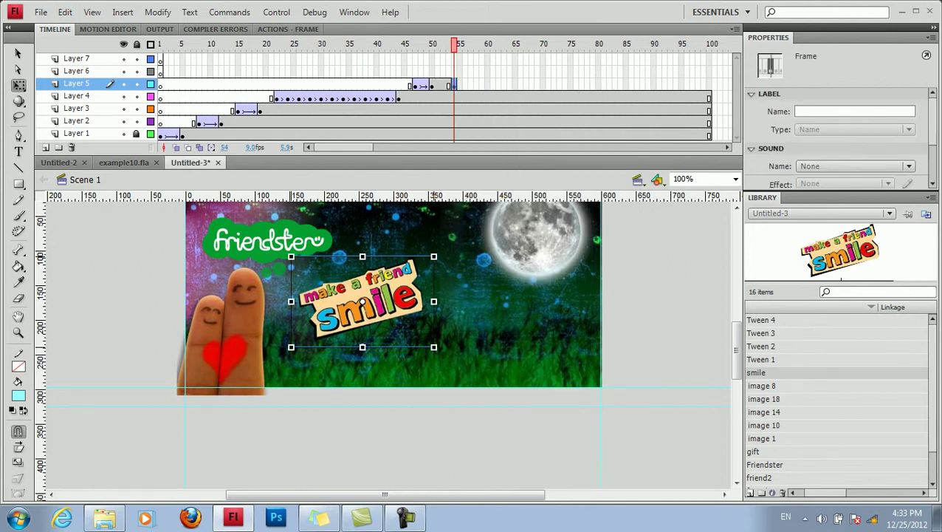
pyautogui.click(443, 84)
pyautogui.rightClick(443, 84)
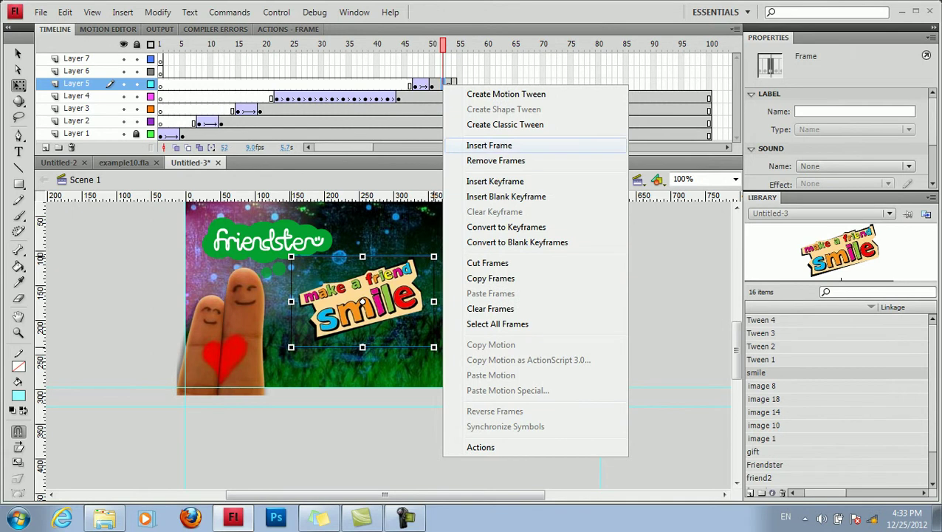
pyautogui.click(495, 180)
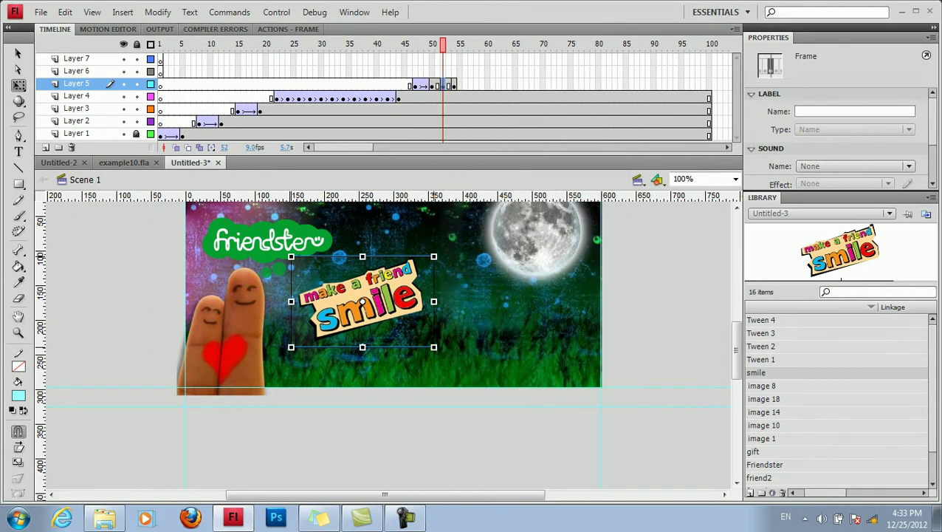
pyautogui.click(437, 84)
pyautogui.rightClick(437, 84)
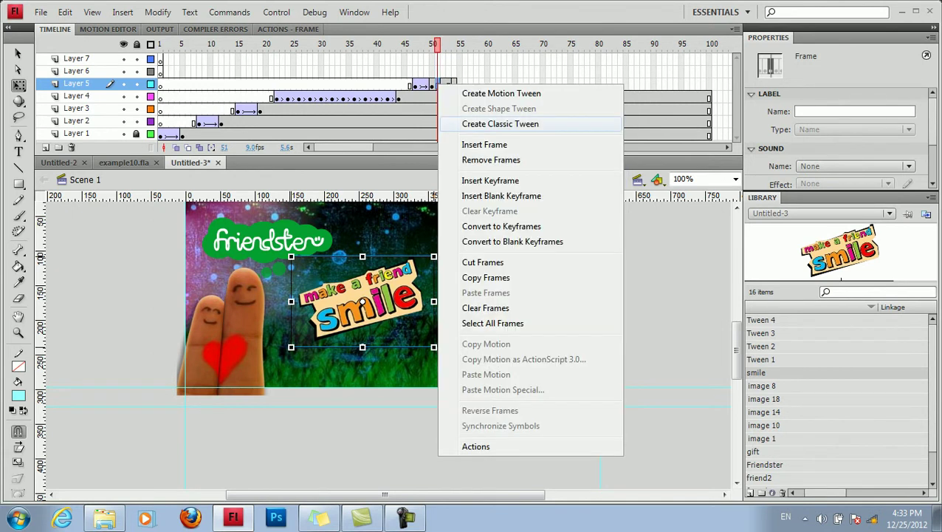
pyautogui.click(510, 124)
# Step: Convert the smile sign at frame 52 into a movie clip named Symbol 1
pyautogui.click(443, 85)
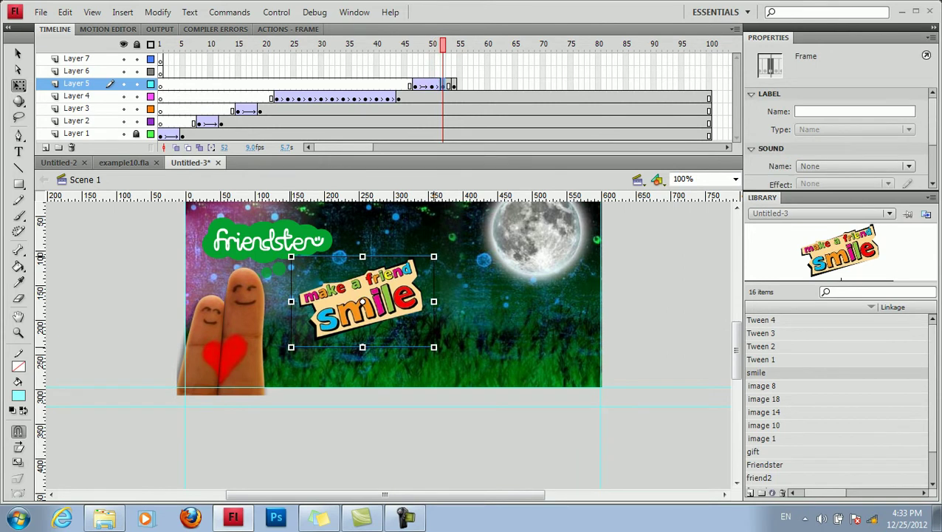
pyautogui.click(365, 304)
pyautogui.rightClick(379, 302)
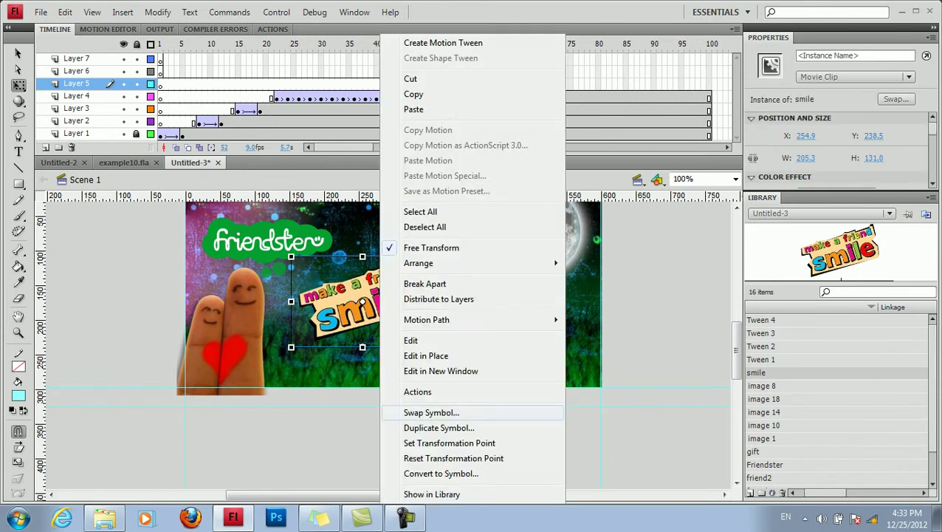
pyautogui.click(452, 473)
pyautogui.click(419, 127)
pyautogui.click(397, 139)
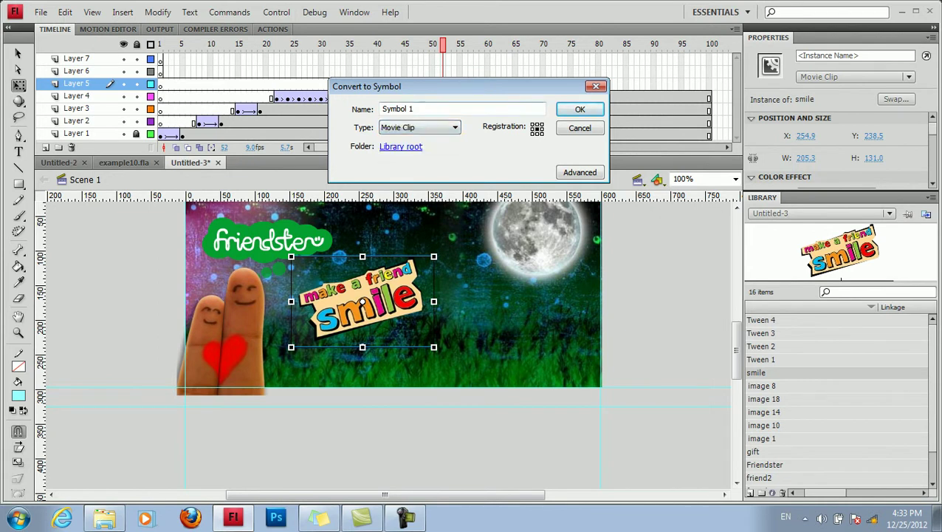
pyautogui.click(580, 109)
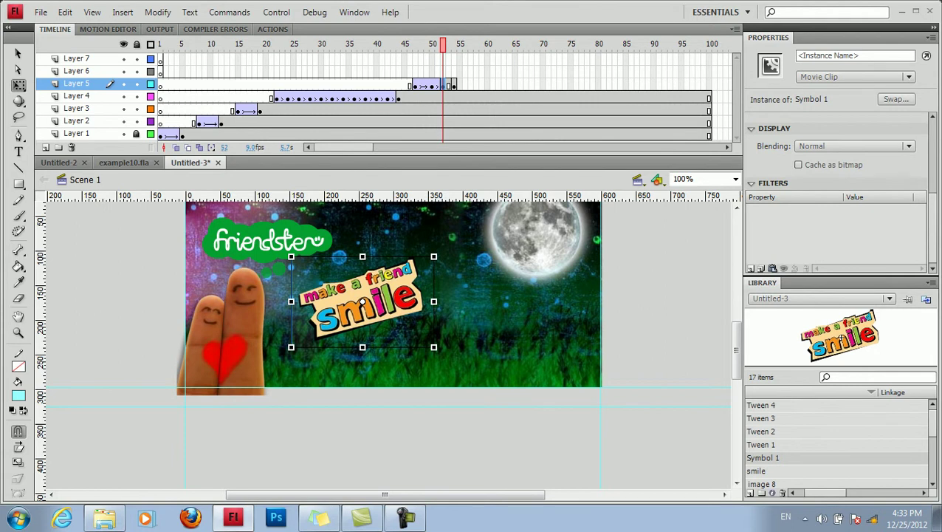
# Step: Add a Glow filter to the smile sign at frame 52 and colour it light yellow (#FFFE65)
pyautogui.click(751, 268)
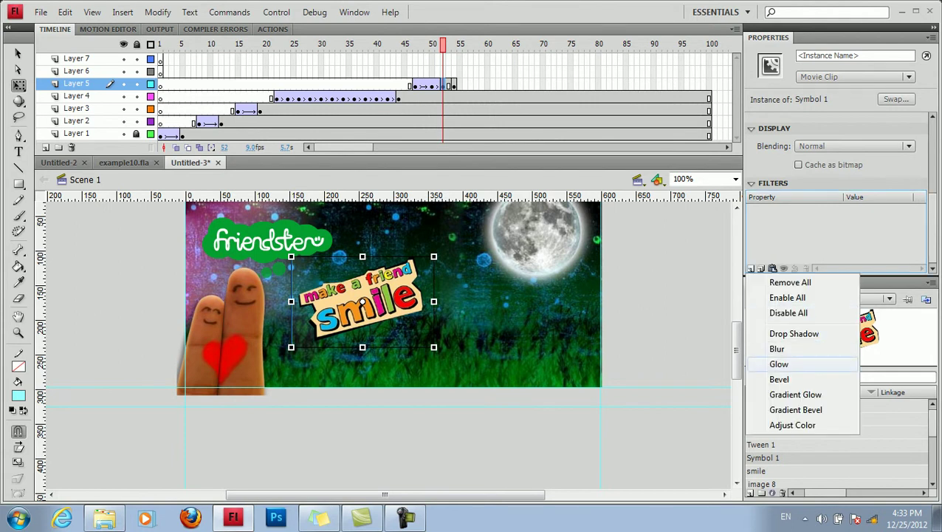
pyautogui.click(779, 364)
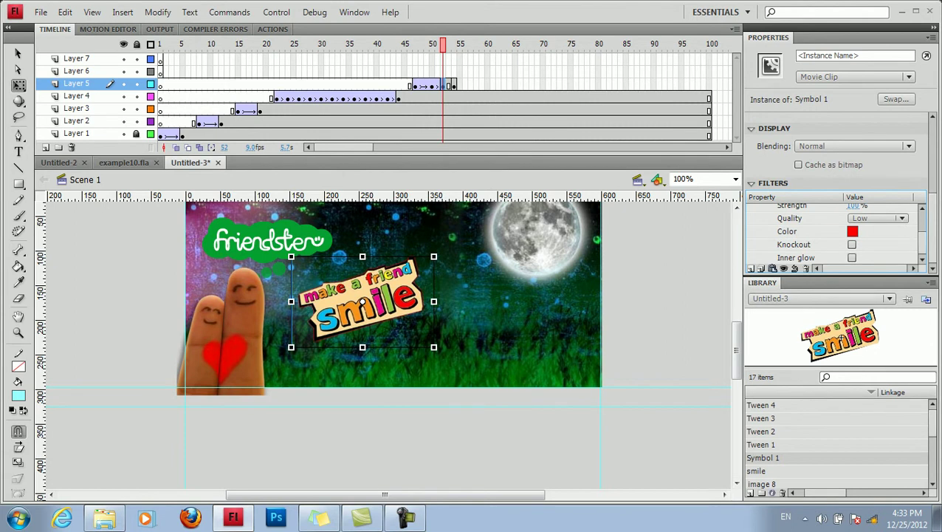
pyautogui.click(852, 231)
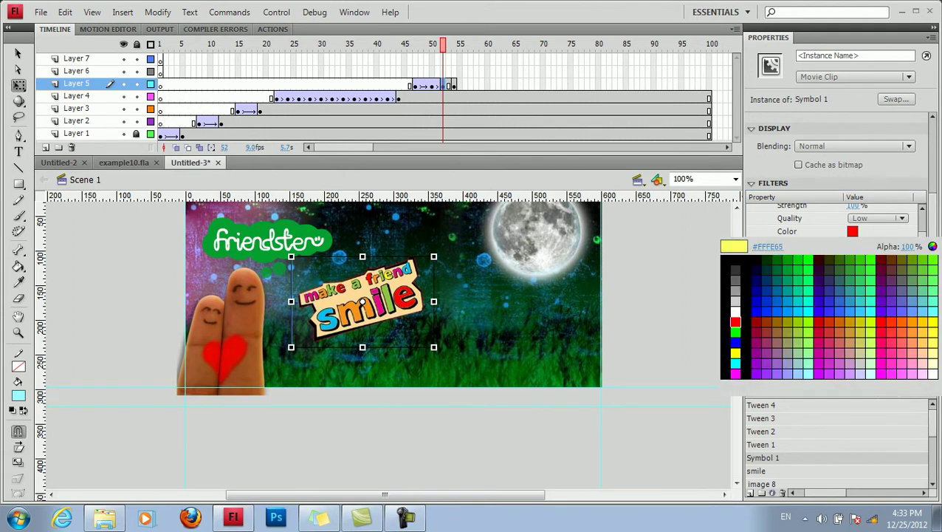
pyautogui.click(901, 373)
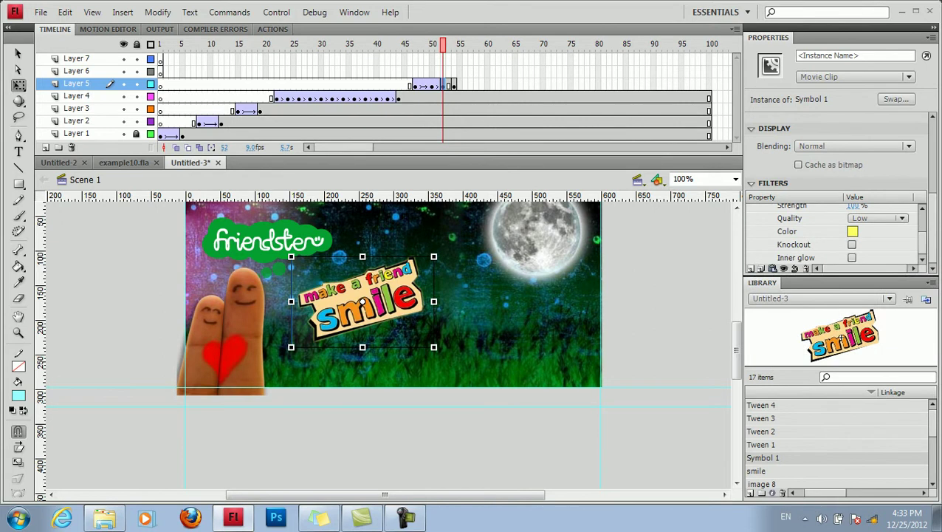
# Step: Set the glow's Blur X to 25 px and Blur Y to 20 px
pyautogui.moveTo(922, 243); pyautogui.dragTo(923, 224)
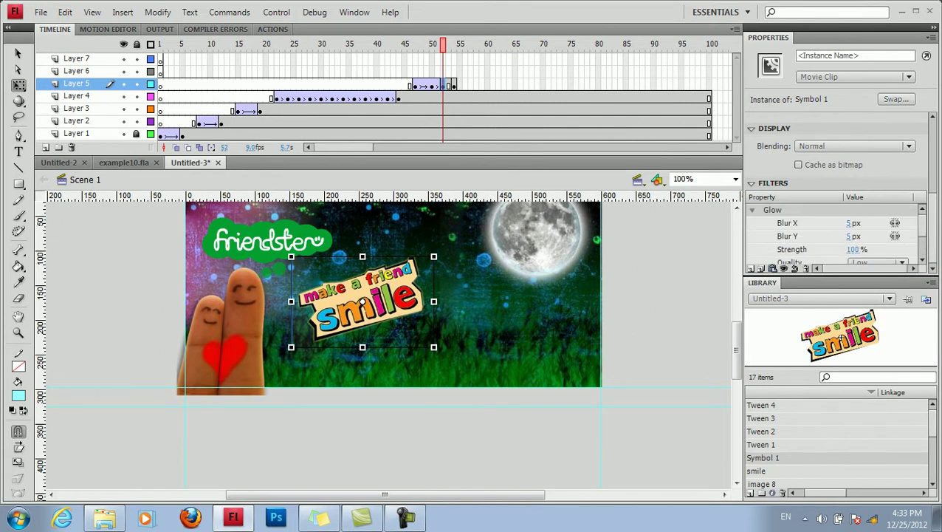
pyautogui.moveTo(850, 223); pyautogui.dragTo(865, 223)
pyautogui.press('Tab')
pyautogui.write('18')
pyautogui.press('Return')
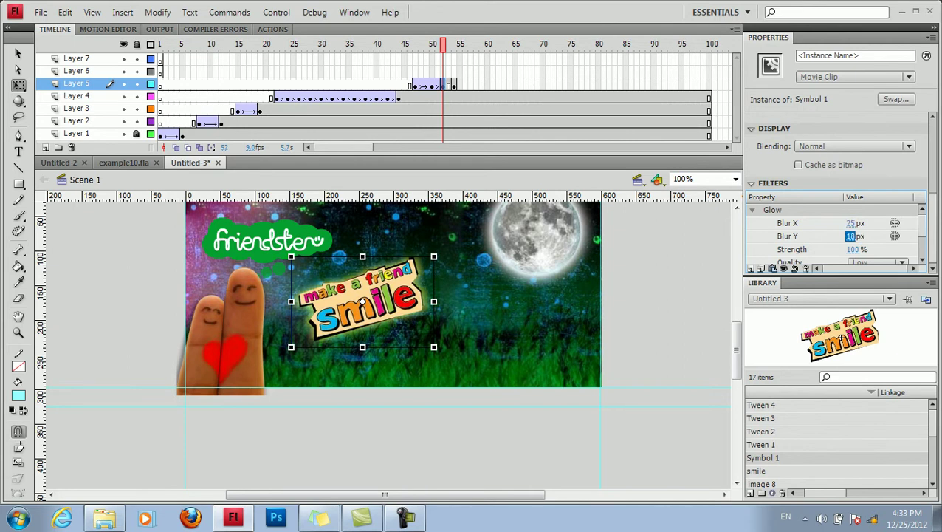
pyautogui.write('20')
pyautogui.press('Return')
pyautogui.click(454, 85)
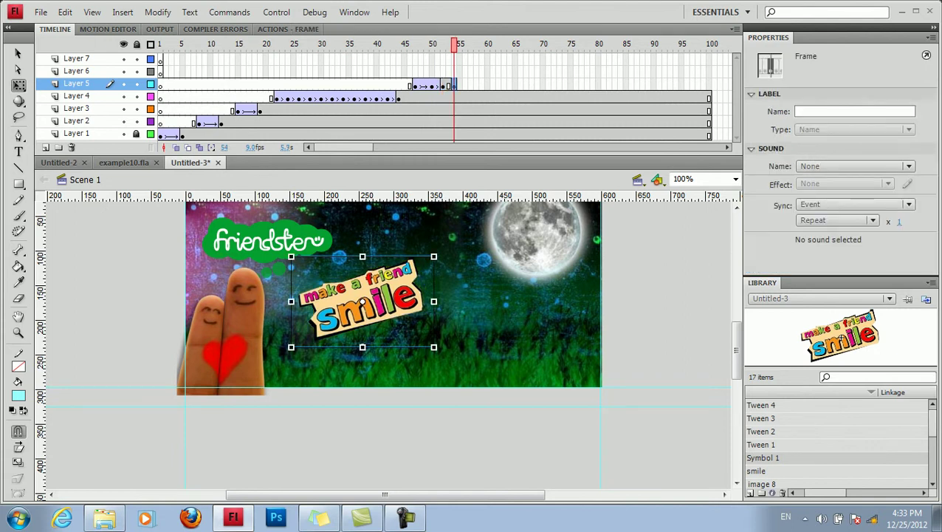
# Step: Play the smile animation in example10.fla and step back to frame 57 to examine its glow
pyautogui.click(123, 162)
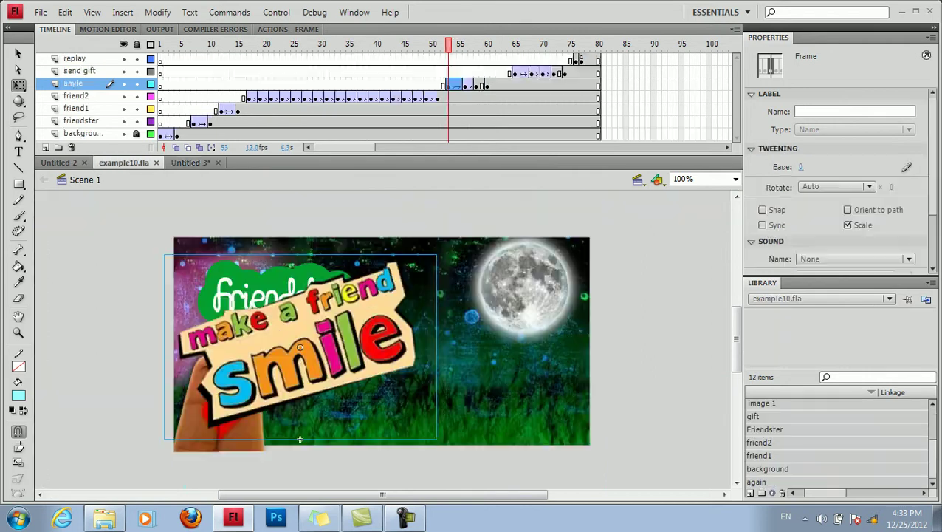
pyautogui.press('Return')
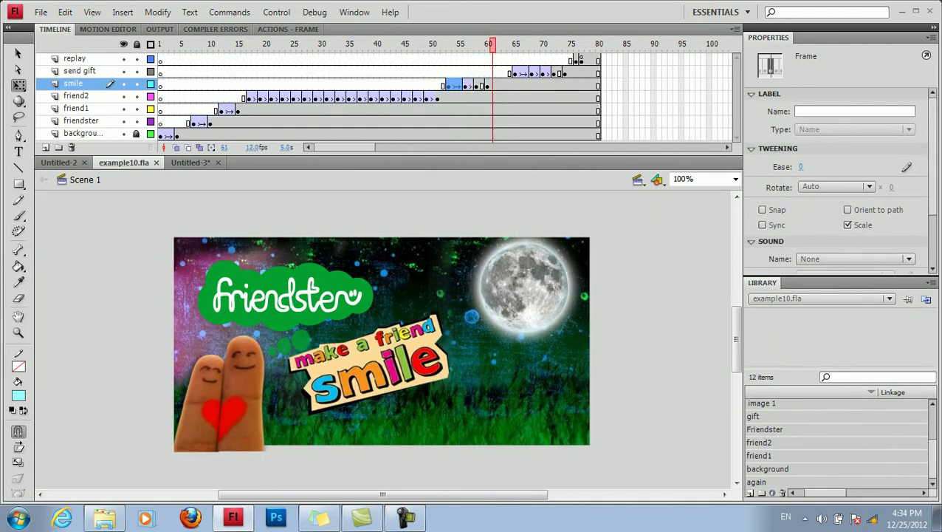
pyautogui.press(',')
pyautogui.press(',')
pyautogui.press(',')
pyautogui.press(',')
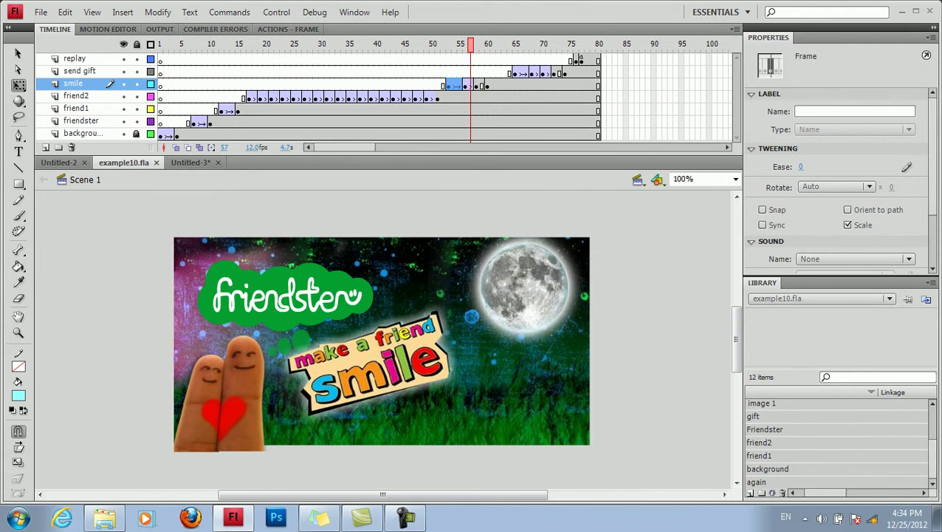
# Step: Return to Untitled-3 and check the smile animation on Layer 5 frame by frame, backward and forward, around frames 47 to 54
pyautogui.click(190, 162)
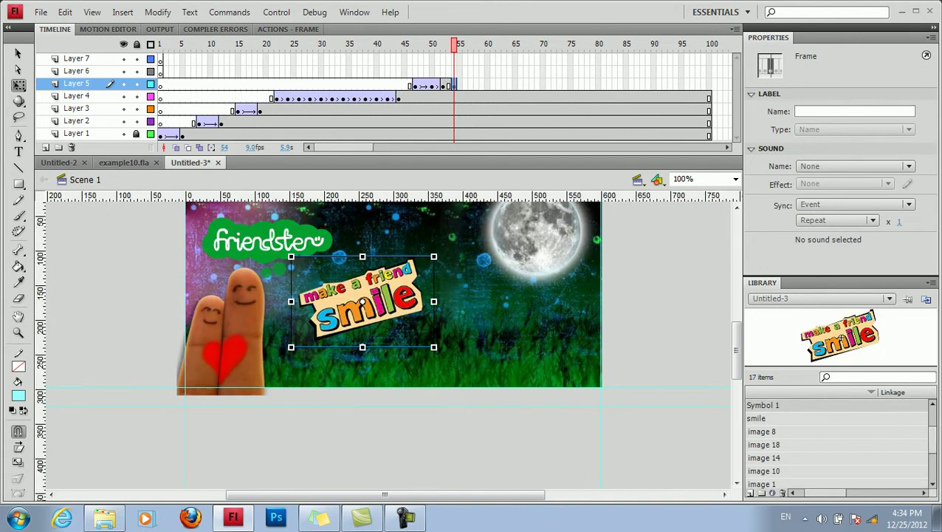
pyautogui.press(',')
pyautogui.press(',')
pyautogui.press(',')
pyautogui.press(',')
pyautogui.press(',')
pyautogui.press(',')
pyautogui.press(',')
pyautogui.press('.')
pyautogui.press('.')
pyautogui.press('.')
pyautogui.press('.')
pyautogui.press('.')
pyautogui.press('.')
pyautogui.press('.')
# Step: Examine the send gift layer's animation in example10.fla frame by frame from frame 65 to 74
pyautogui.click(123, 162)
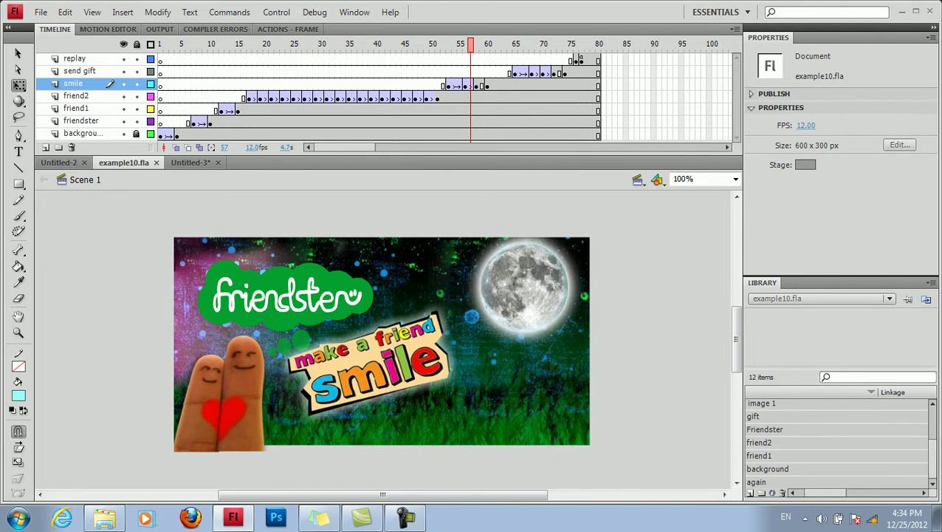
pyautogui.click(515, 71)
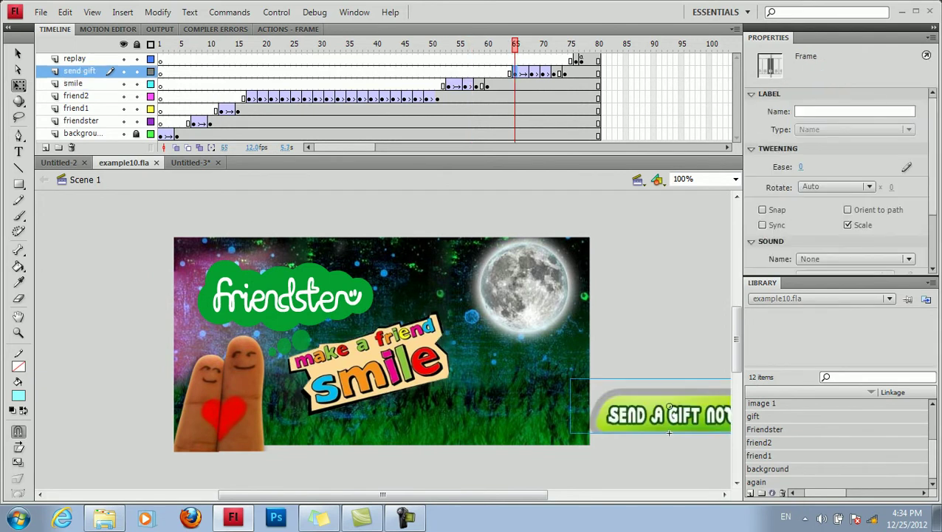
pyautogui.press('.')
pyautogui.press('.')
pyautogui.press('.')
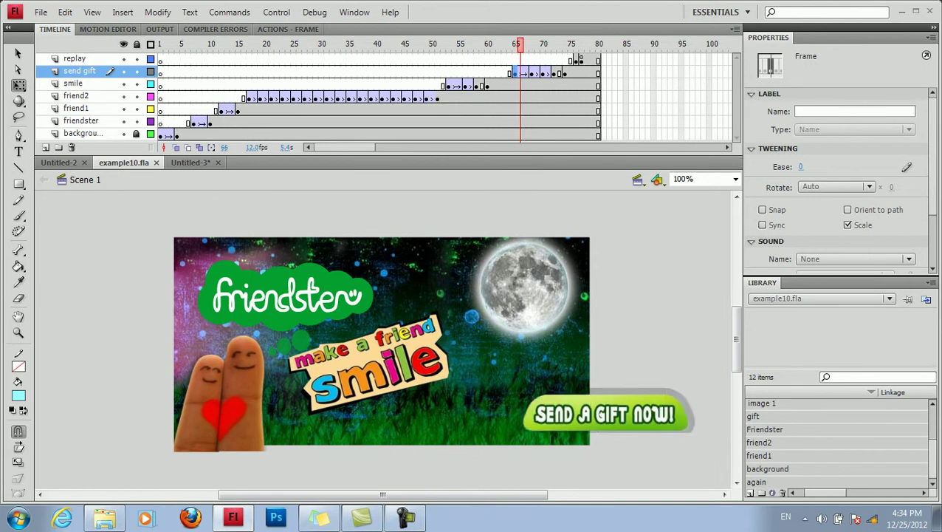
pyautogui.press('.')
pyautogui.press('.')
pyautogui.press('.')
pyautogui.press('.')
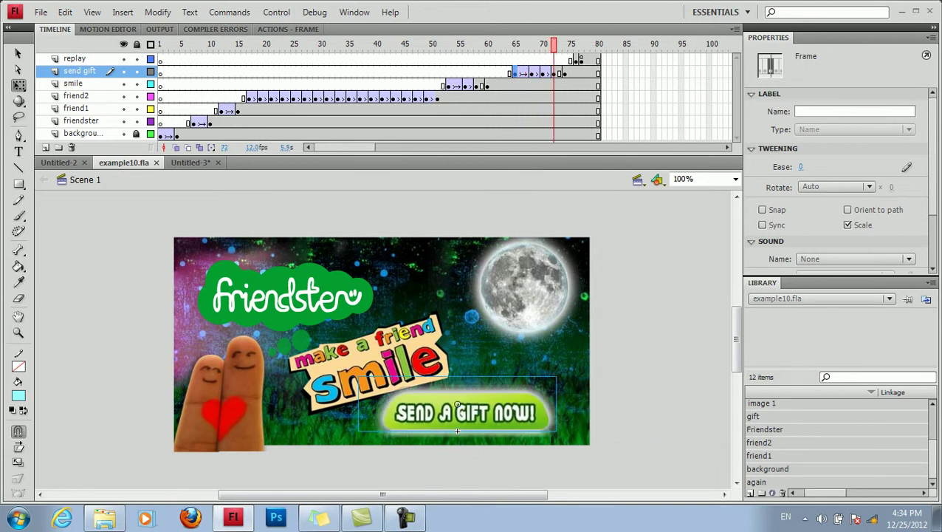
pyautogui.press('.')
pyautogui.press('.')
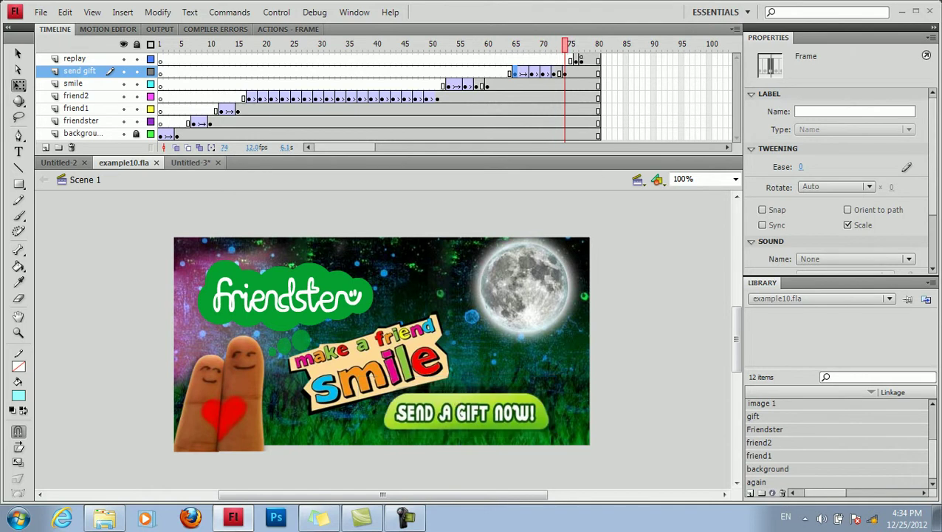
# Step: Return to Untitled-3 and place the gift button bitmap, image 18, on Layer 6 beside the stage's right edge, about X 578, Y 219
pyautogui.click(191, 162)
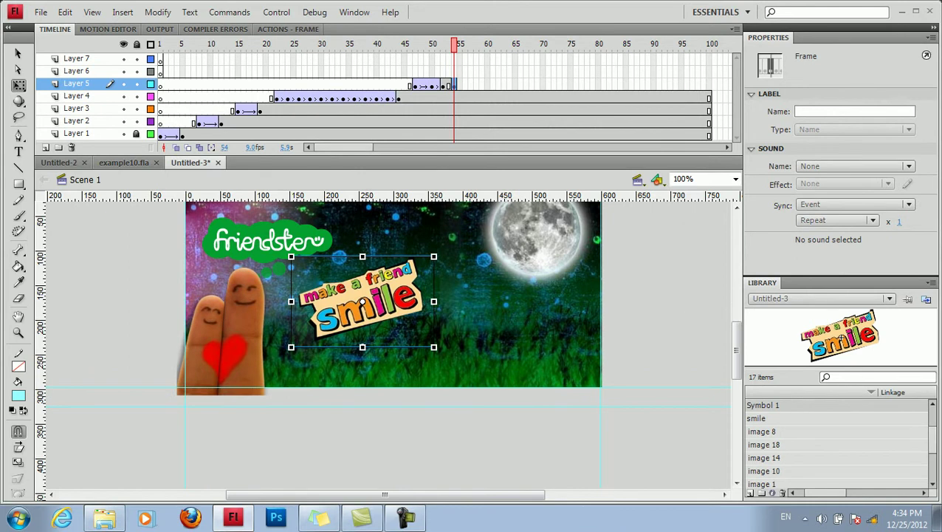
pyautogui.click(77, 72)
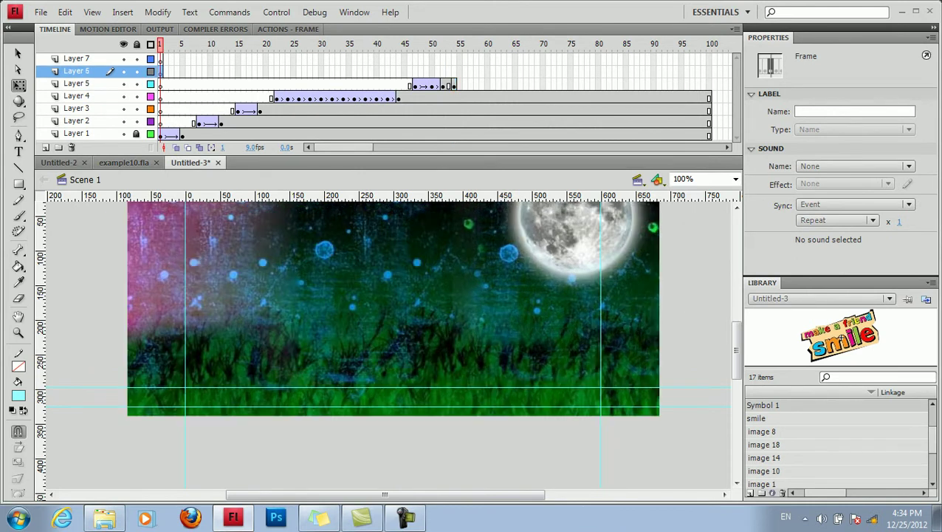
pyautogui.moveTo(840, 276); pyautogui.dragTo(840, 254)
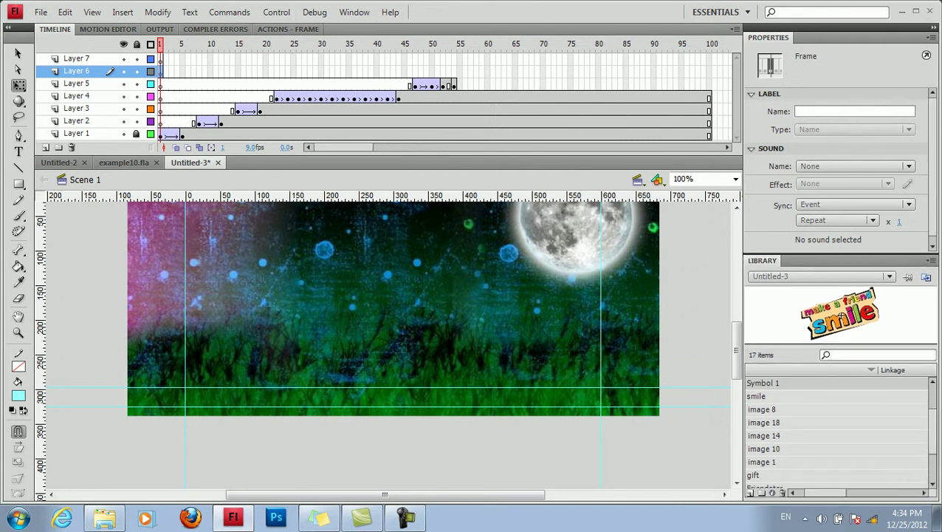
pyautogui.click(762, 409)
pyautogui.click(763, 422)
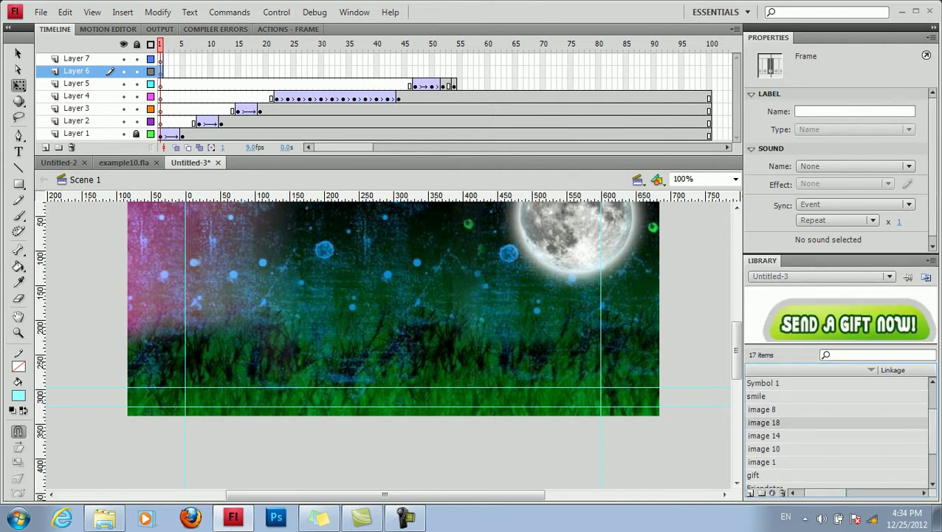
pyautogui.click(724, 494)
pyautogui.click(724, 494)
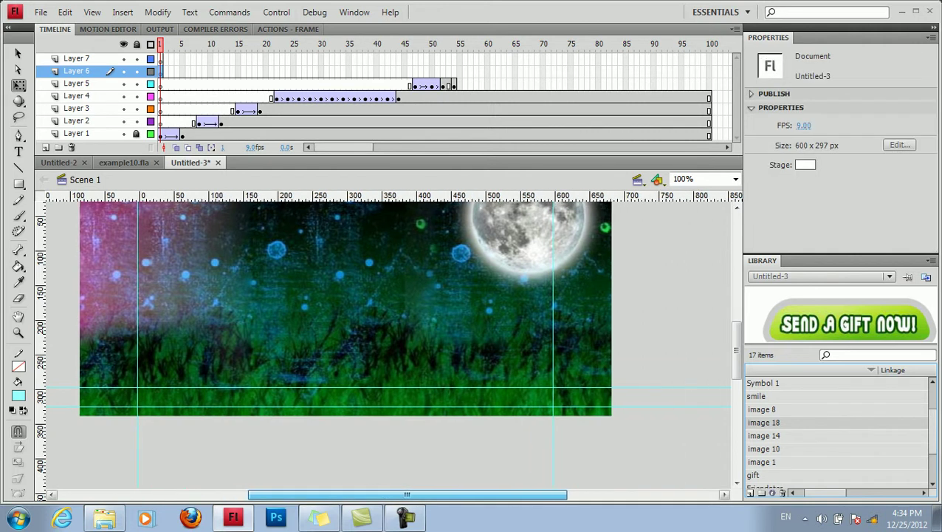
pyautogui.click(724, 494)
pyautogui.moveTo(764, 422); pyautogui.dragTo(629, 368)
pyautogui.moveTo(539, 341); pyautogui.dragTo(537, 333)
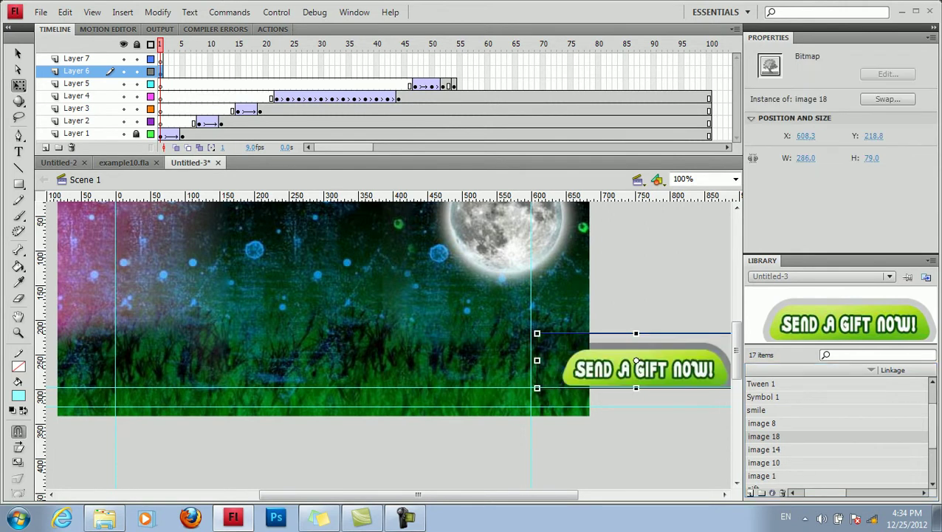
pyautogui.moveTo(636, 360); pyautogui.dragTo(615, 360)
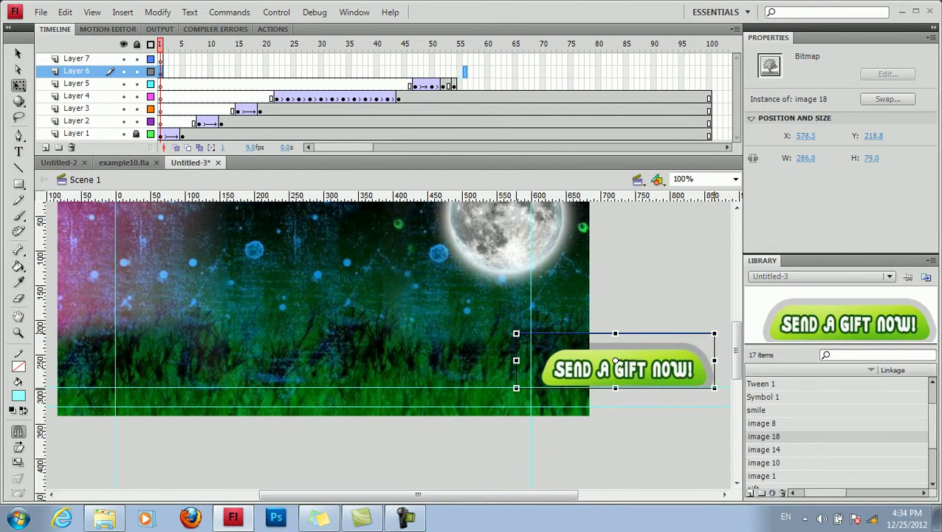
# Step: On Layer 6, start the gift button at frame 57 and classic-tween it to a new keyframe at frame 60, positioned inside the stage
pyautogui.click(471, 71)
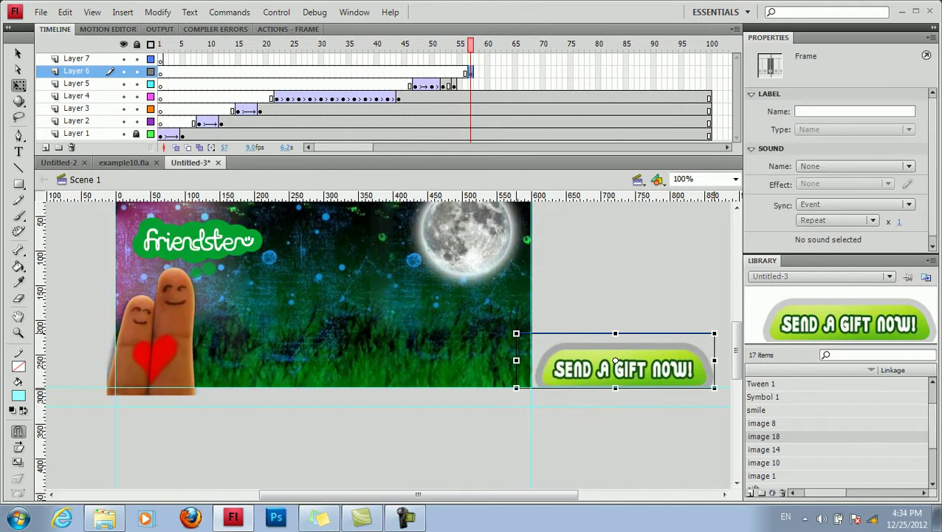
pyautogui.click(488, 71)
pyautogui.rightClick(488, 71)
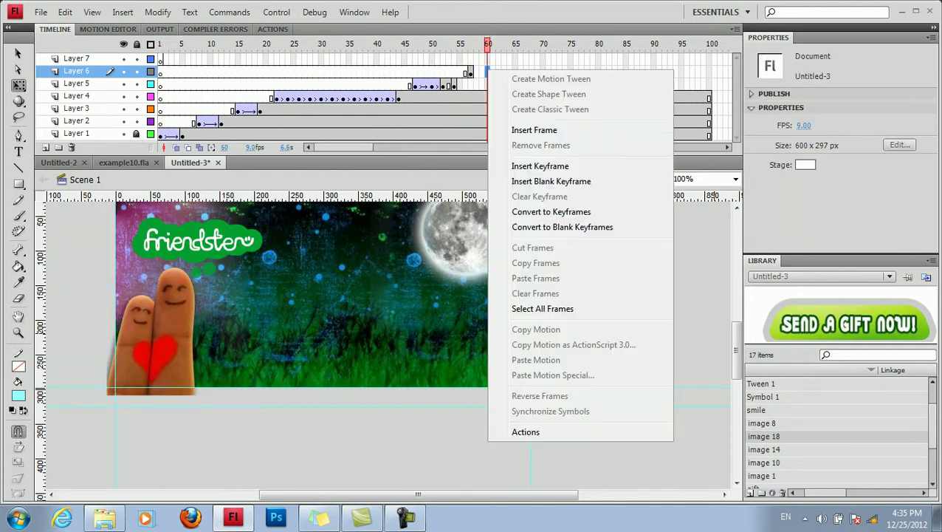
pyautogui.click(539, 165)
pyautogui.click(477, 72)
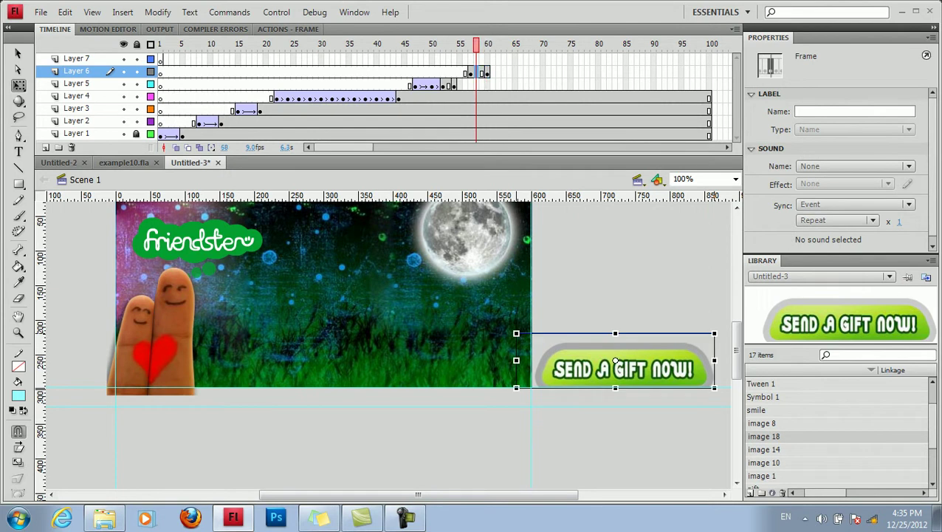
pyautogui.rightClick(476, 72)
pyautogui.click(537, 112)
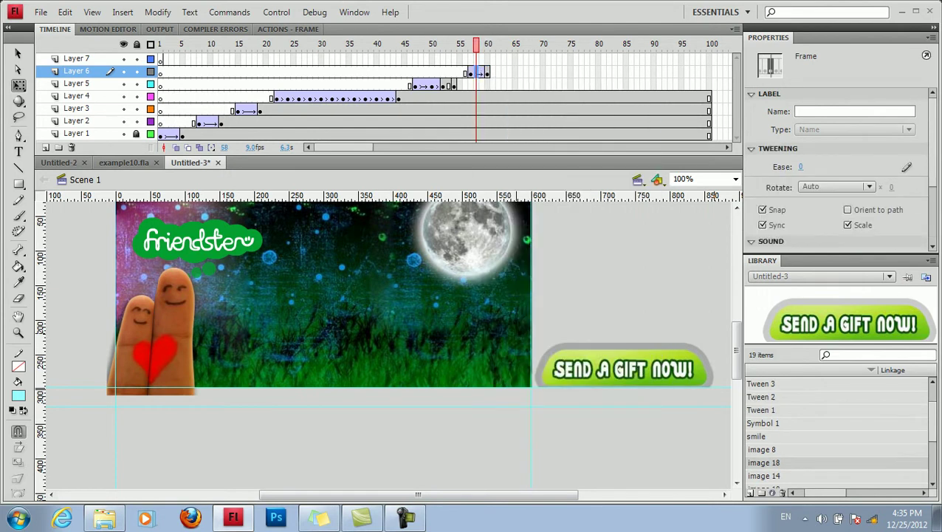
pyautogui.click(487, 71)
pyautogui.moveTo(615, 361); pyautogui.dragTo(390, 355)
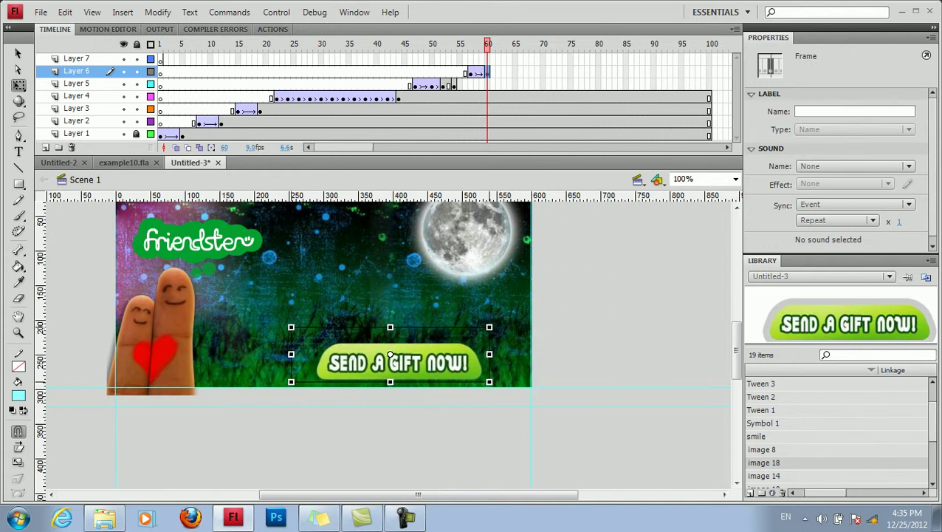
# Step: Extend the smile sign on Layer 5 through frame 100
pyautogui.click(704, 83)
pyautogui.rightClick(704, 84)
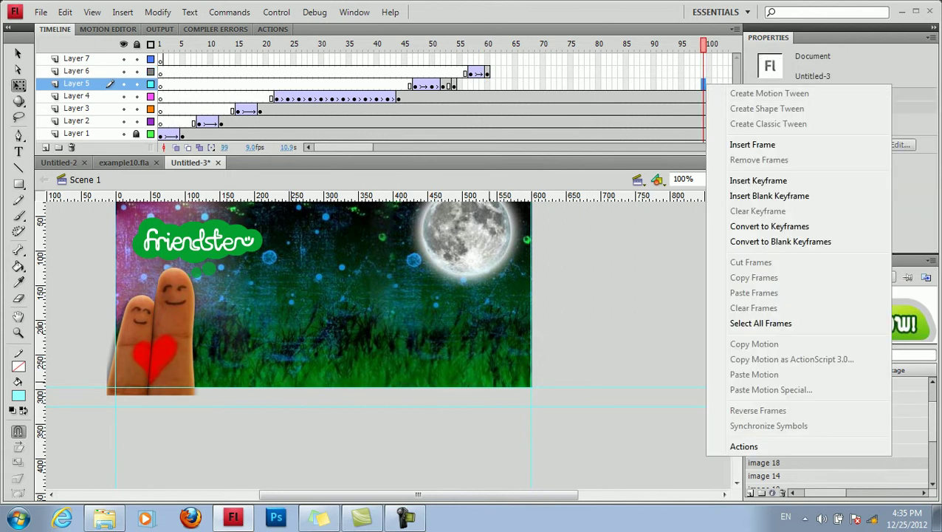
pyautogui.click(709, 82)
pyautogui.rightClick(710, 80)
pyautogui.click(753, 140)
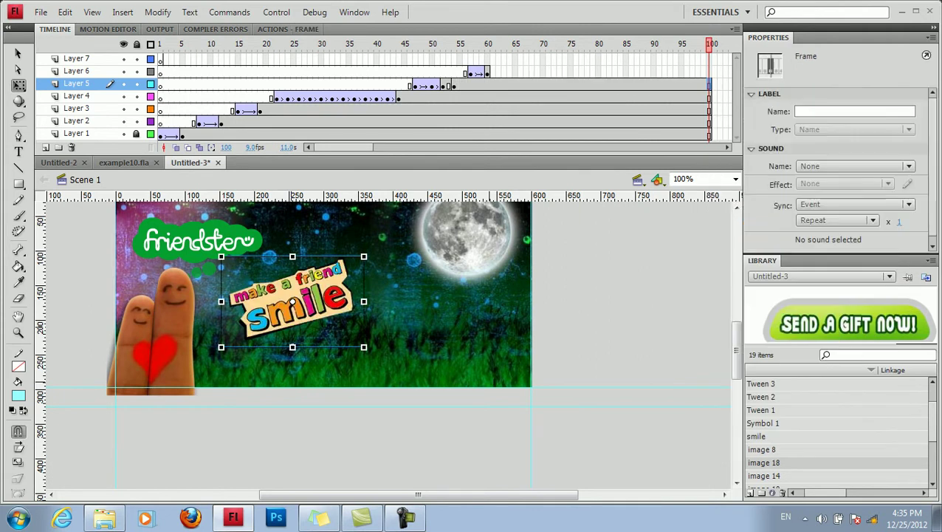
# Step: Shift the gift button at frame 60 to about X 351, Y 243, and classic-tween it to a new keyframe at frame 62
pyautogui.click(488, 72)
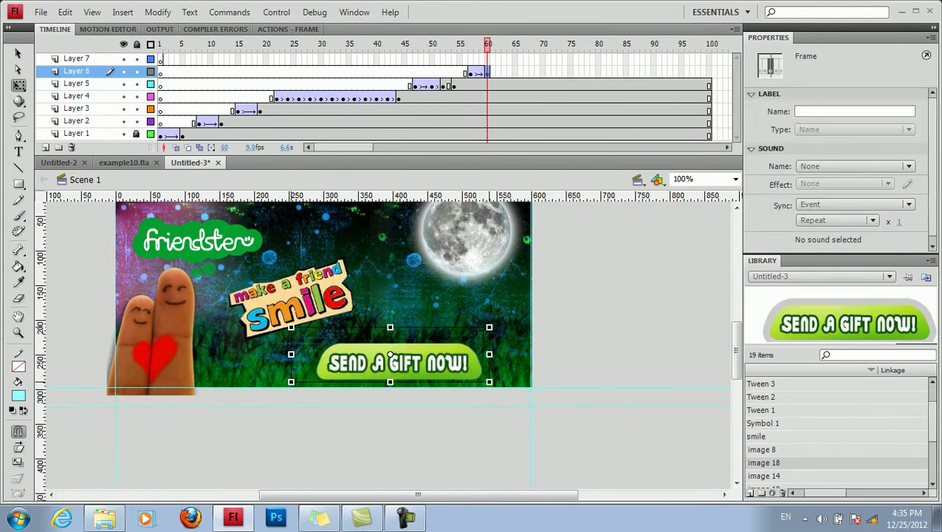
pyautogui.moveTo(391, 356); pyautogui.dragTo(358, 351)
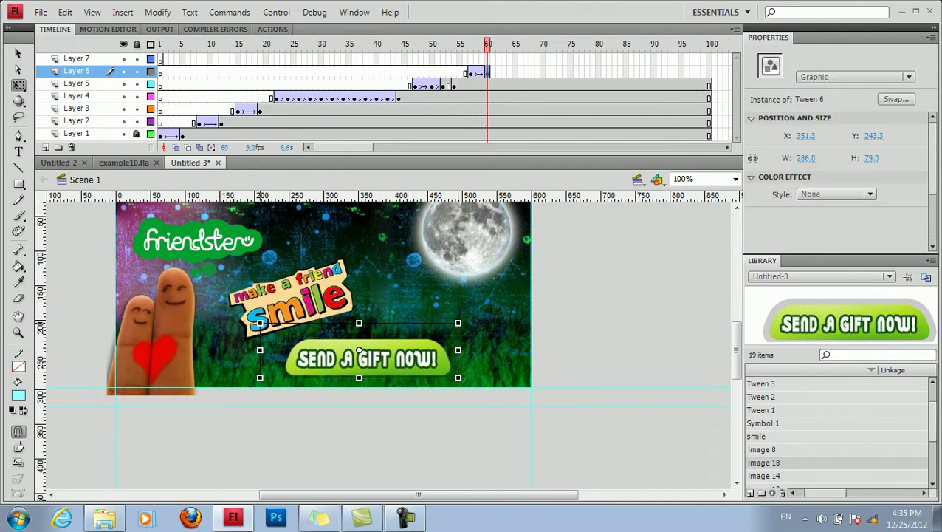
pyautogui.click(497, 71)
pyautogui.rightClick(497, 72)
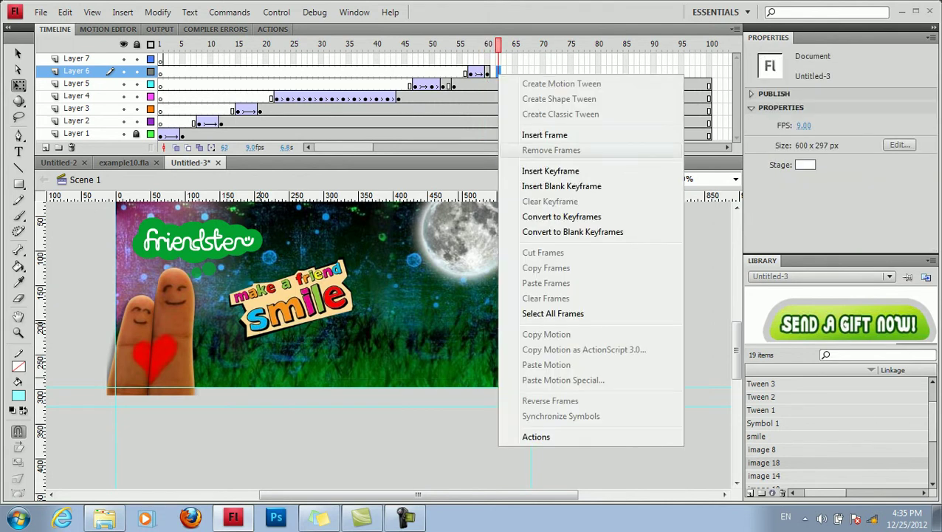
pyautogui.click(550, 171)
pyautogui.click(493, 72)
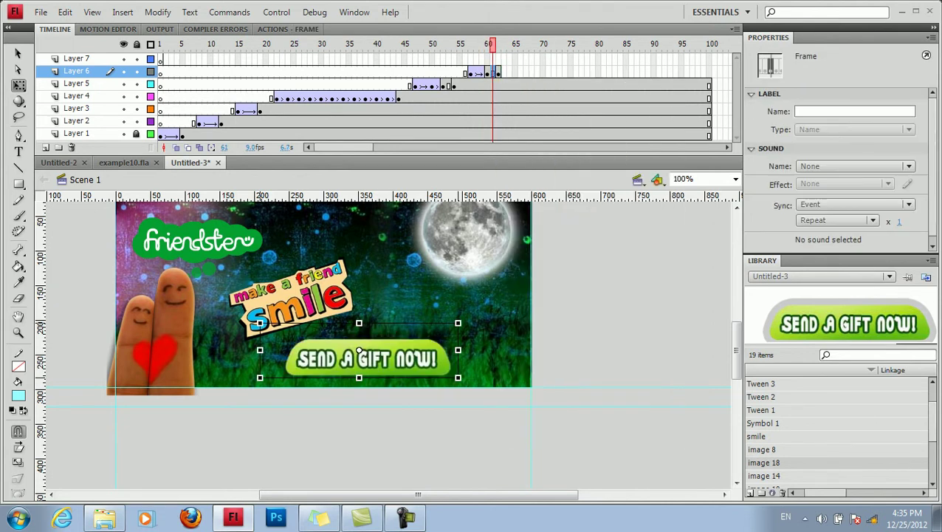
pyautogui.rightClick(492, 71)
pyautogui.click(554, 112)
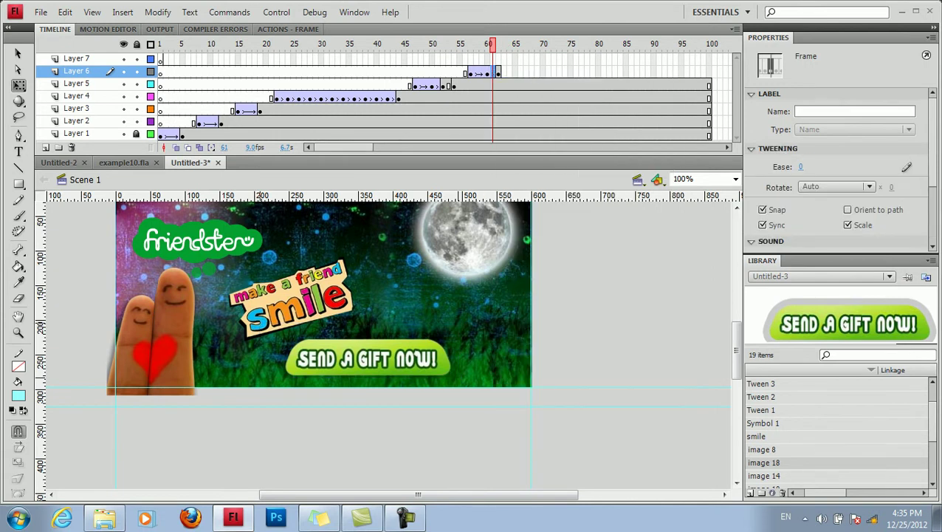
# Step: Nudge the gift button at frame 62 to the right, to about X 392
pyautogui.click(497, 72)
pyautogui.hotkey('shift', 'Right')
pyautogui.hotkey('shift', 'Right')
pyautogui.hotkey('shift', 'Right')
pyautogui.hotkey('shift', 'Right')
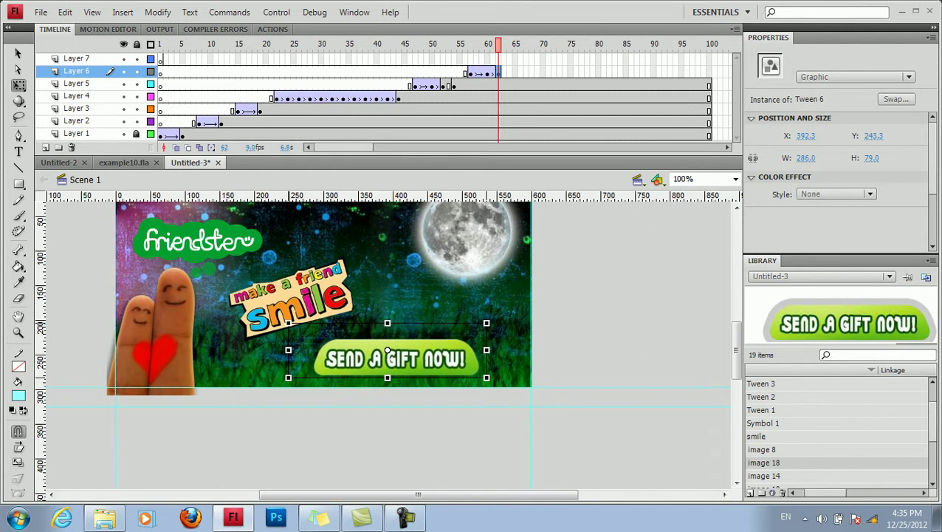
# Step: Insert a keyframe for the gift button at frame 66 of Layer 6
pyautogui.click(509, 72)
pyautogui.press('.')
pyautogui.press('.')
pyautogui.rightClick(521, 71)
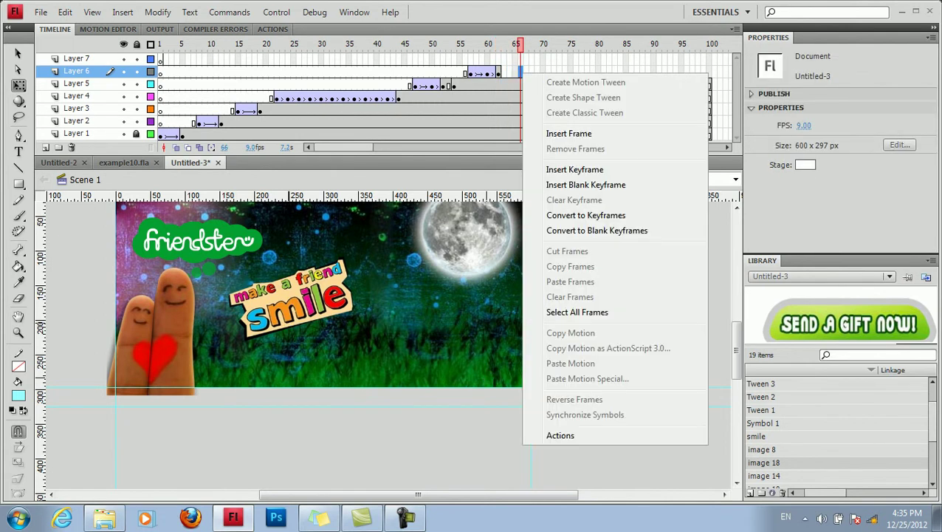
pyautogui.click(574, 169)
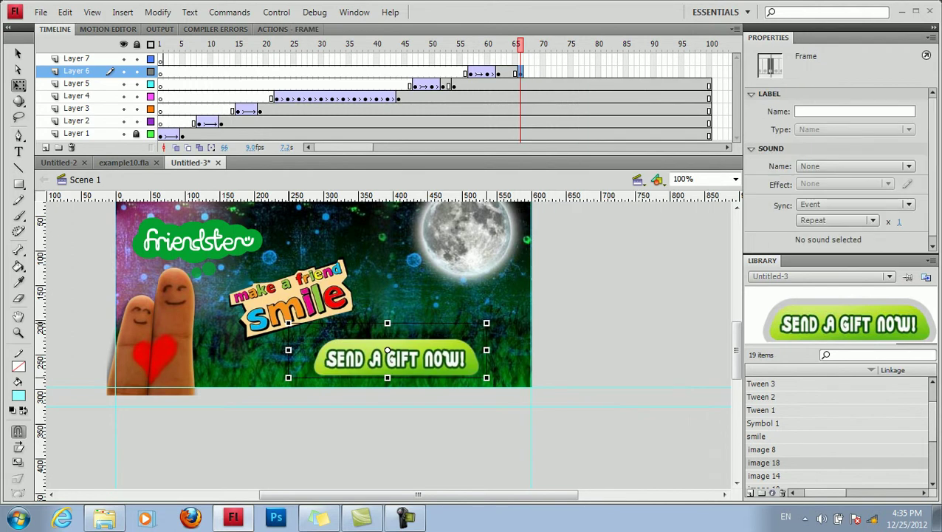
# Step: Insert a keyframe at frame 64 of Layer 6 and create a classic tween between frames 62 and 64
pyautogui.press(',')
pyautogui.press(',')
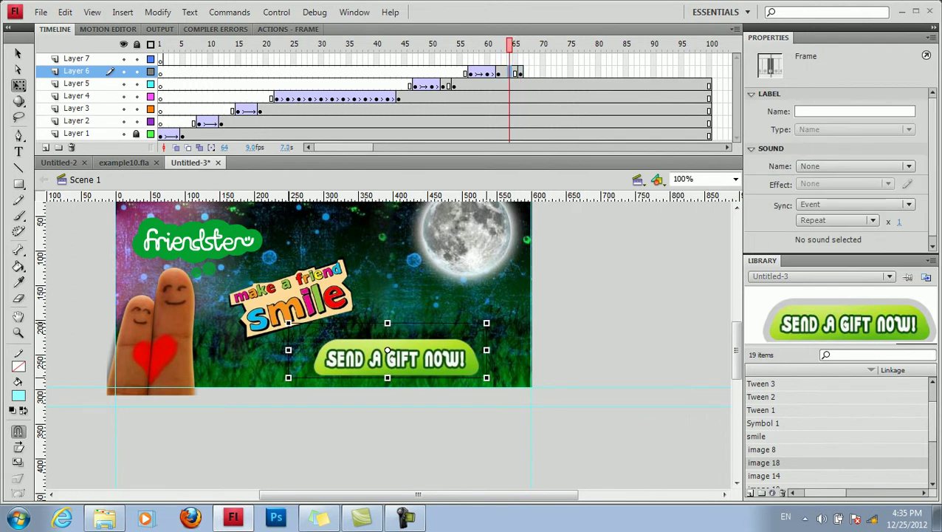
pyautogui.rightClick(510, 72)
pyautogui.click(574, 168)
pyautogui.rightClick(505, 72)
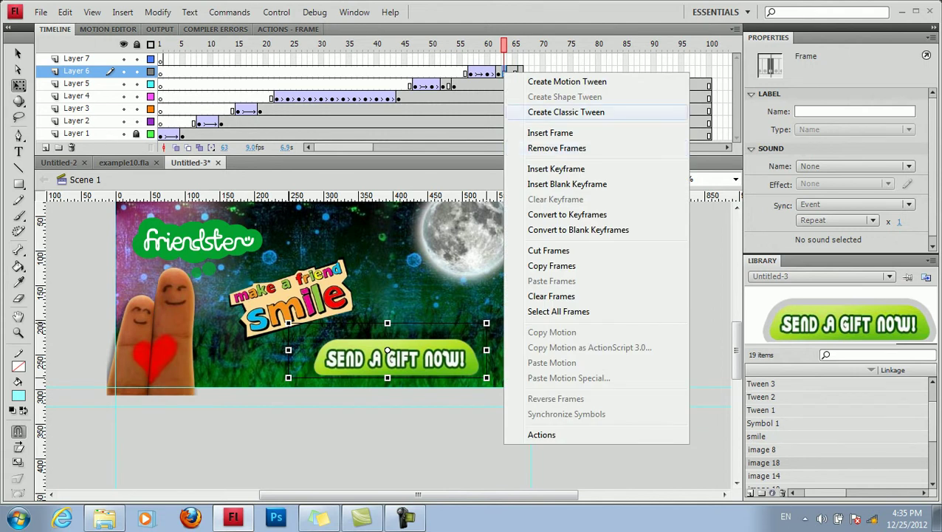
pyautogui.click(565, 112)
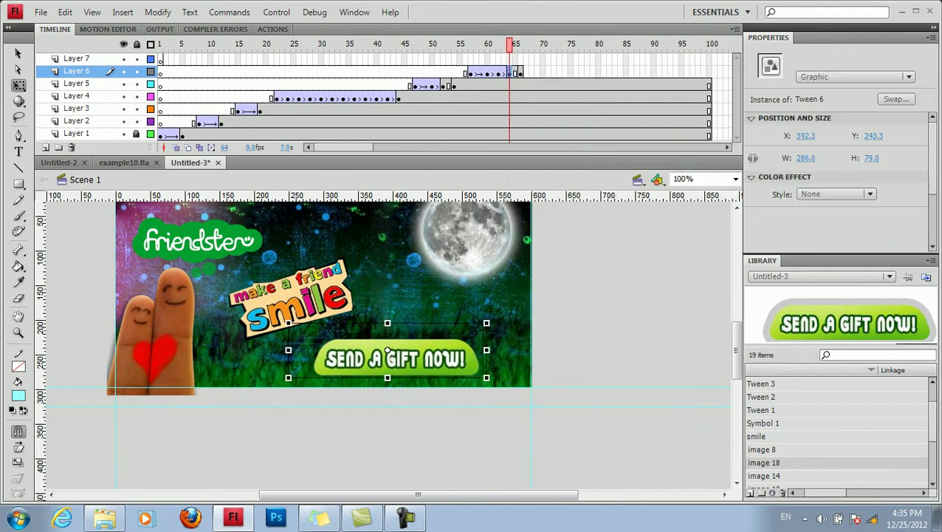
# Step: Convert the gift button at frame 64 to a Movie Clip symbol
pyautogui.rightClick(430, 357)
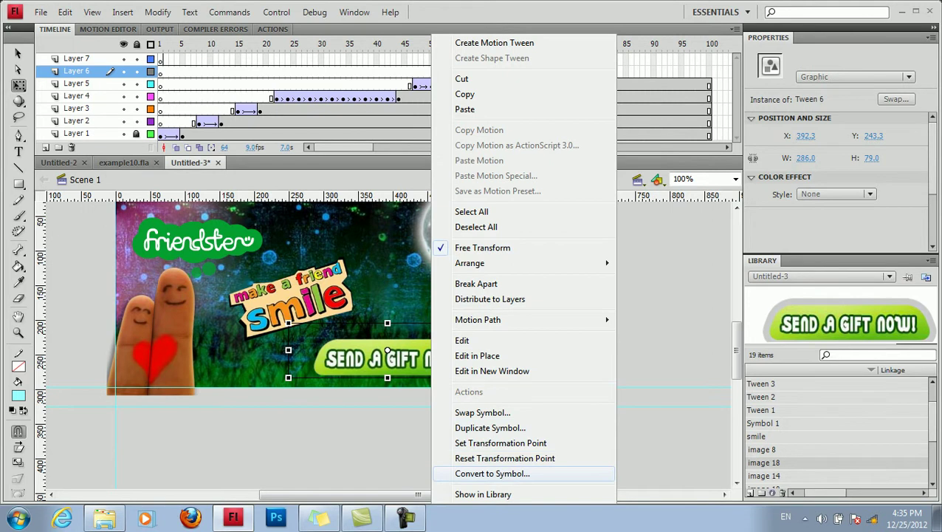
pyautogui.click(472, 475)
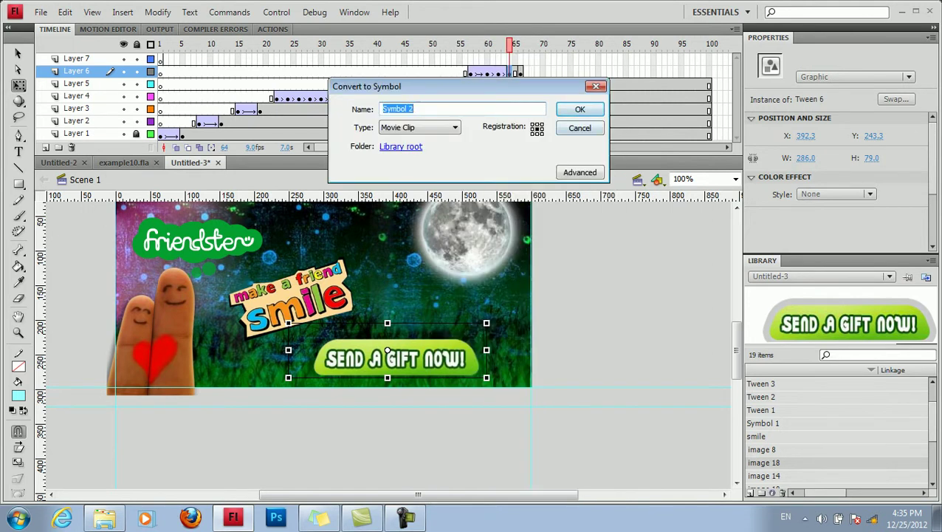
pyautogui.click(580, 109)
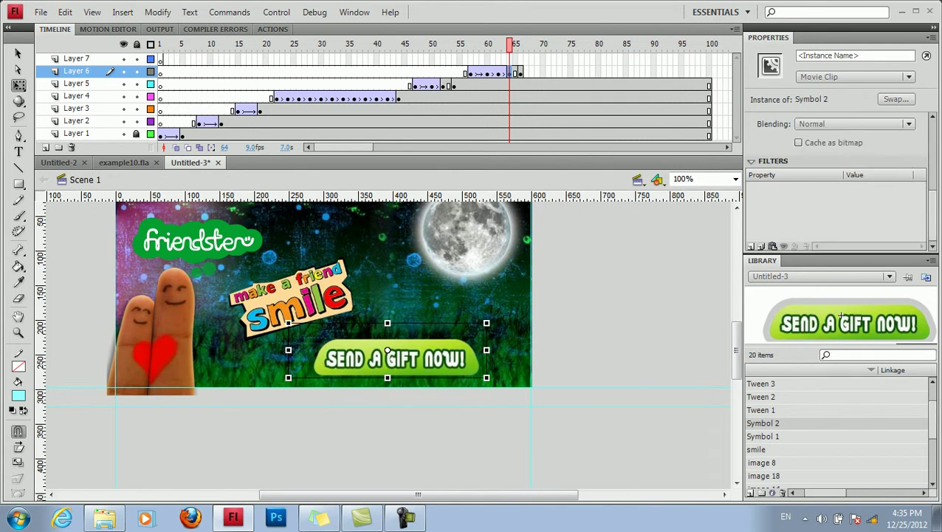
# Step: Add a Glow filter to the gift button at frame 64 and set the glow colour to white
pyautogui.click(751, 246)
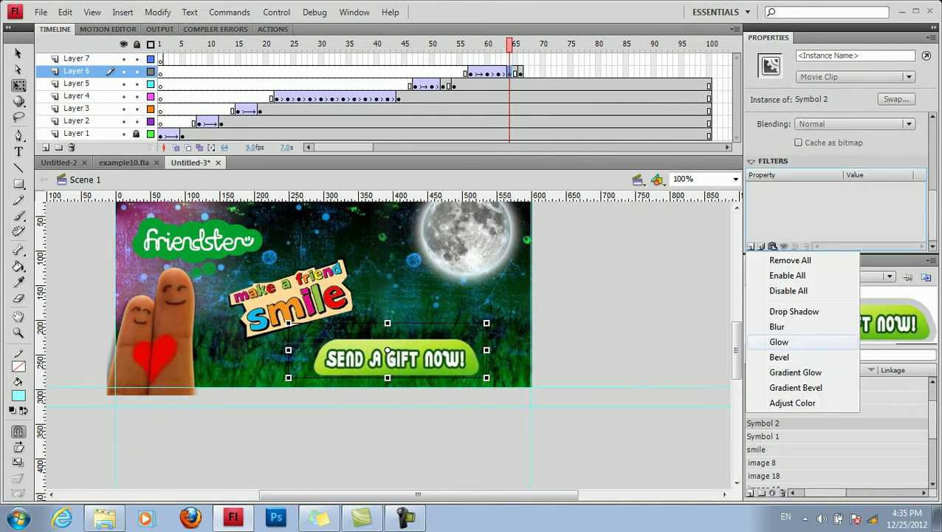
pyautogui.click(774, 336)
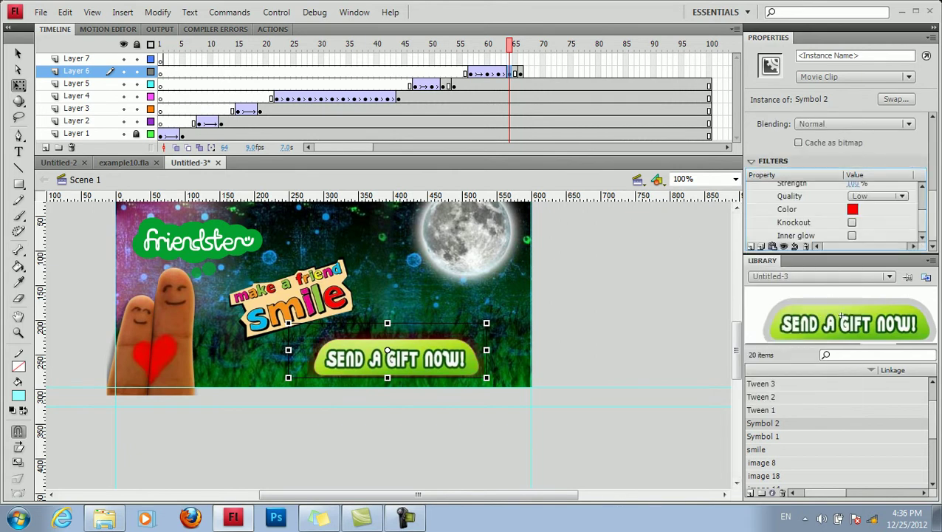
pyautogui.click(853, 209)
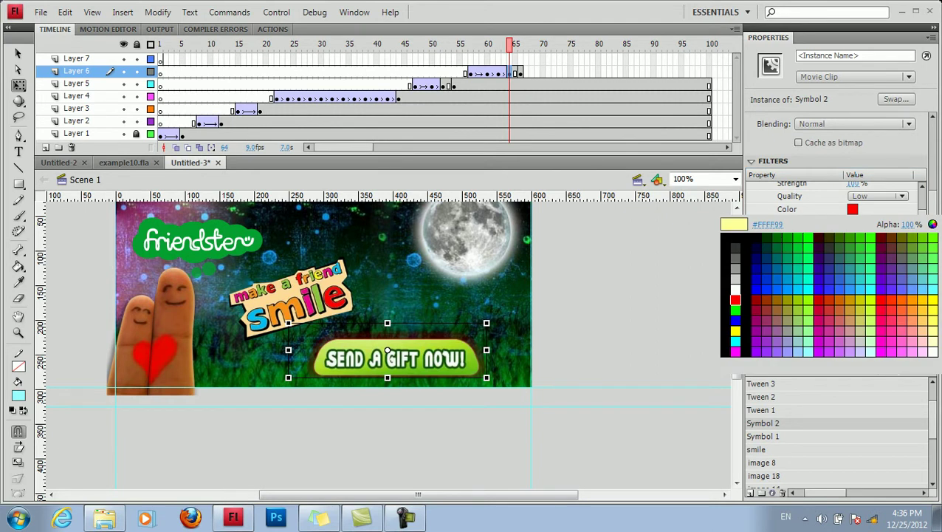
pyautogui.click(840, 318)
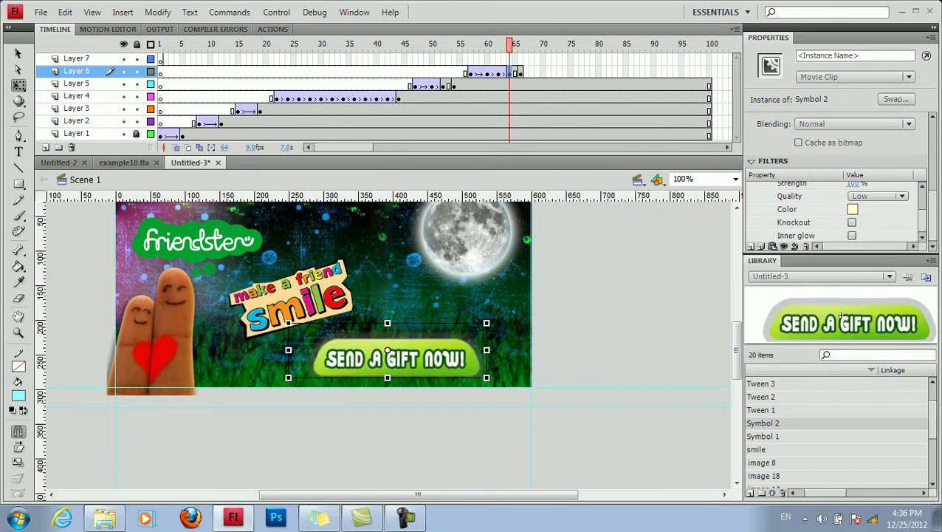
pyautogui.click(853, 209)
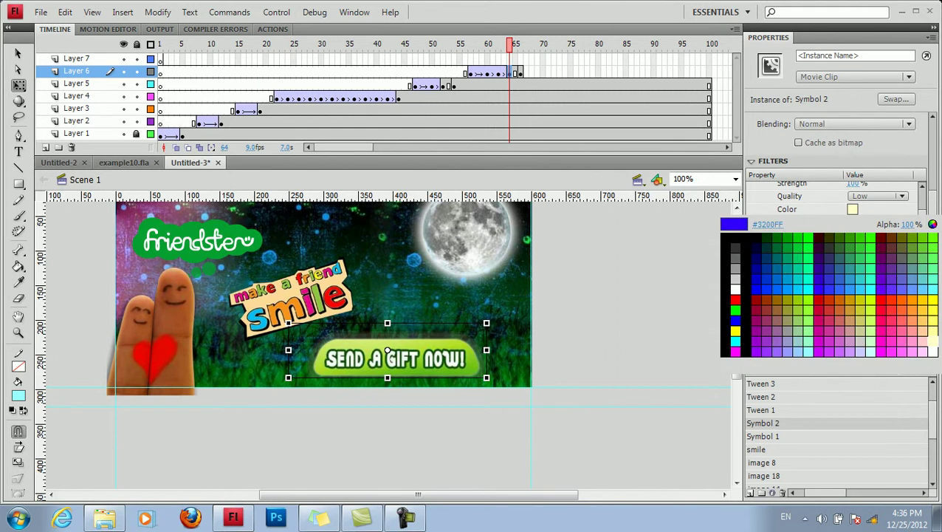
pyautogui.click(736, 267)
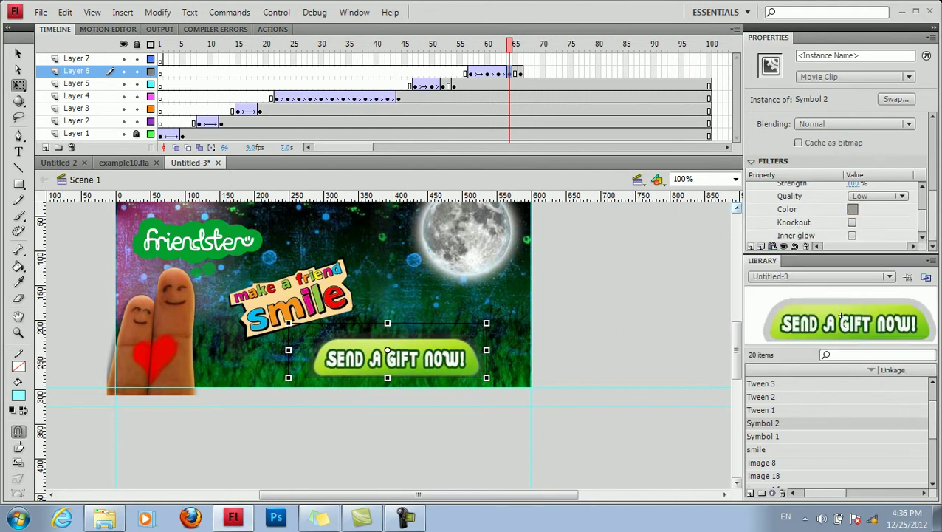
pyautogui.click(853, 209)
pyautogui.click(735, 289)
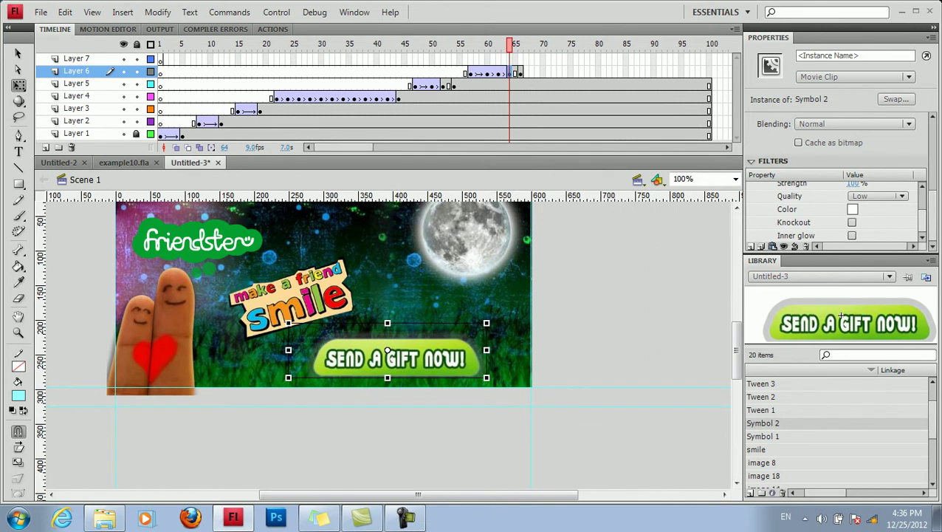
# Step: Set the gift button's glow at frame 64 to Blur X 44 px and Blur Y 37 px
pyautogui.moveTo(922, 220); pyautogui.dragTo(923, 201)
pyautogui.moveTo(849, 201); pyautogui.dragTo(878, 200)
pyautogui.press('Tab')
pyautogui.write('31')
pyautogui.press('Return')
pyautogui.press('Up')
pyautogui.press('Up')
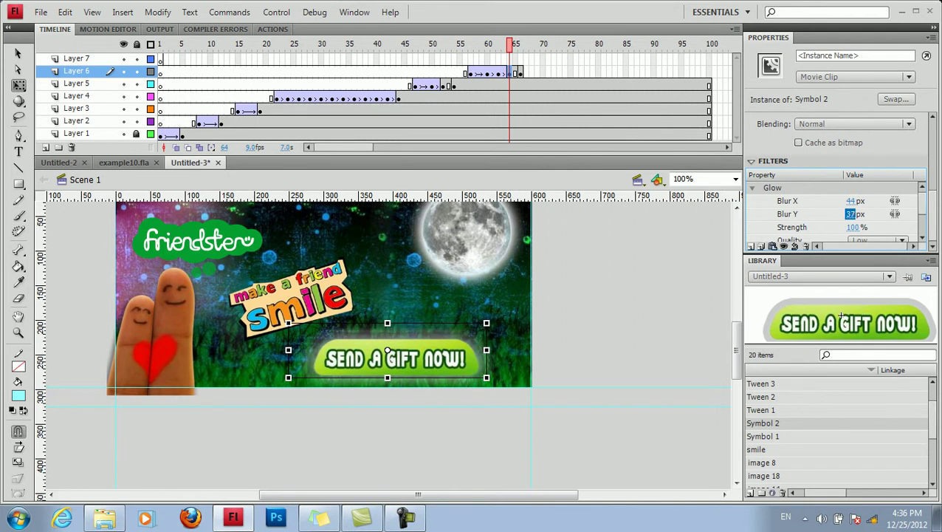
pyautogui.press('.')
pyautogui.press('.')
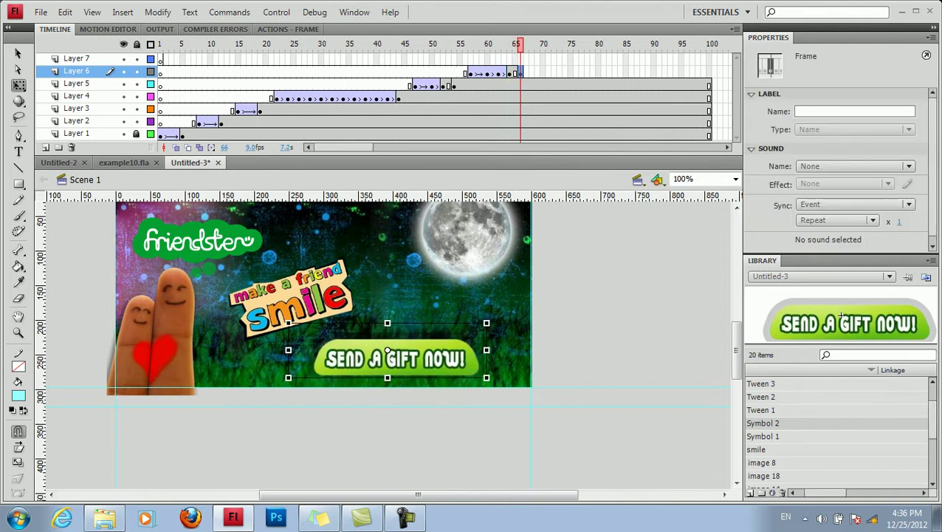
# Step: Examine the replay layer's Replay text around frames 73 to 77 in example10.fla and return to Untitled-3
pyautogui.click(124, 163)
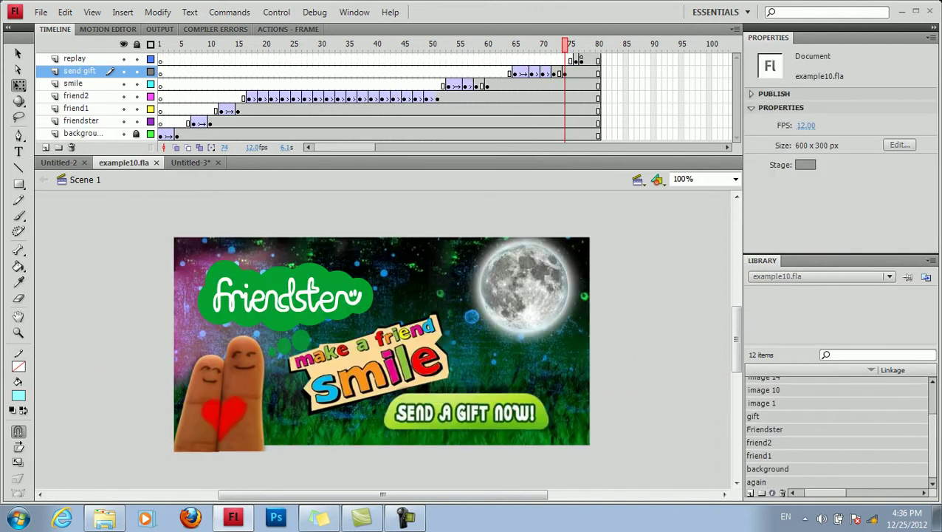
pyautogui.click(576, 60)
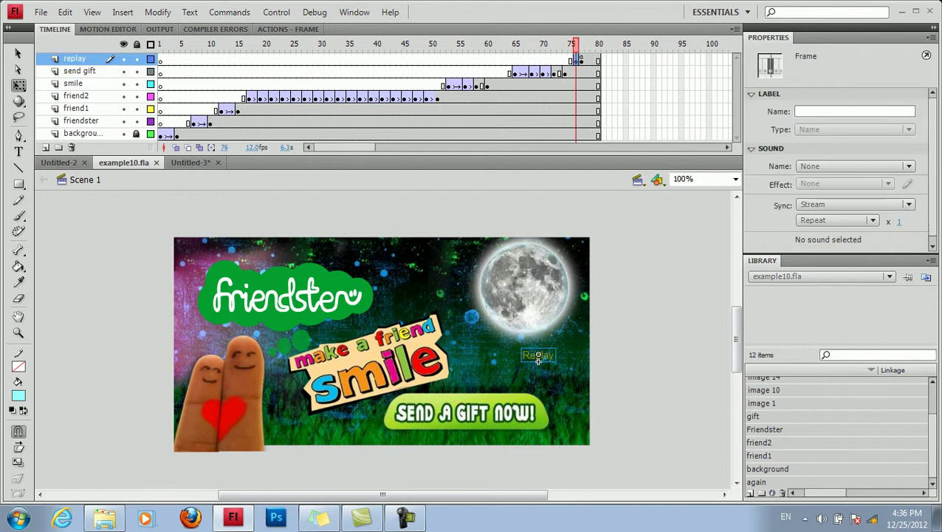
pyautogui.press(',')
pyautogui.press(',')
pyautogui.press(',')
pyautogui.press('.')
pyautogui.press('.')
pyautogui.press('.')
pyautogui.press('.')
pyautogui.press(',')
pyautogui.press(',')
pyautogui.press('.')
pyautogui.press('.')
pyautogui.press('.')
pyautogui.press(',')
pyautogui.press(',')
pyautogui.press(',')
pyautogui.press('.')
pyautogui.press('.')
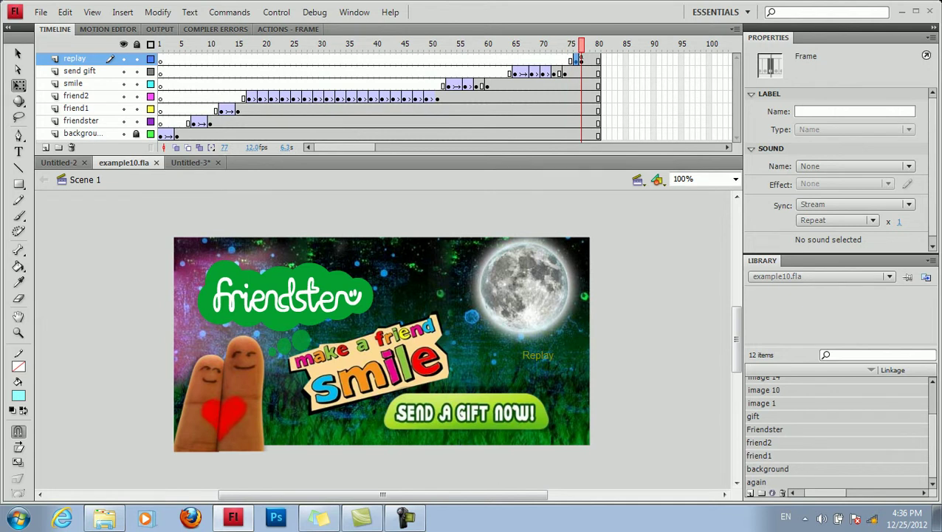
pyautogui.click(192, 162)
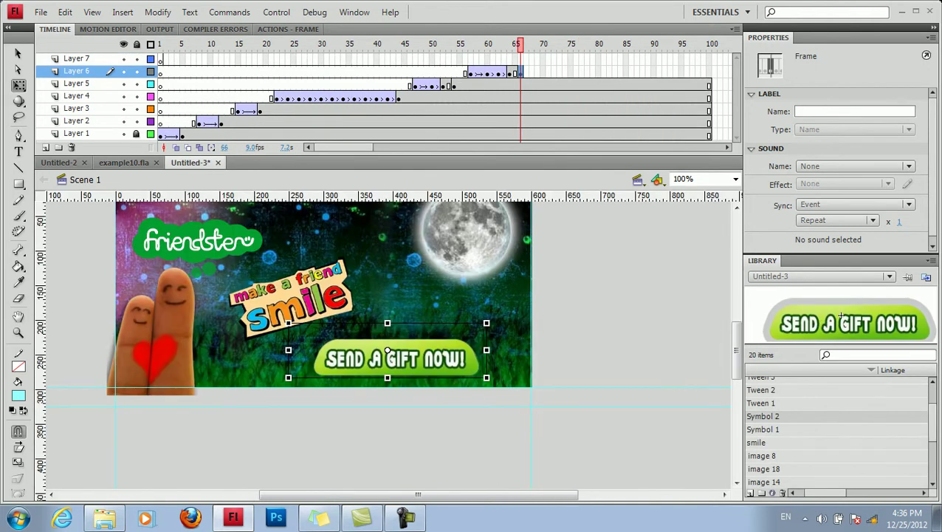
pyautogui.click(160, 59)
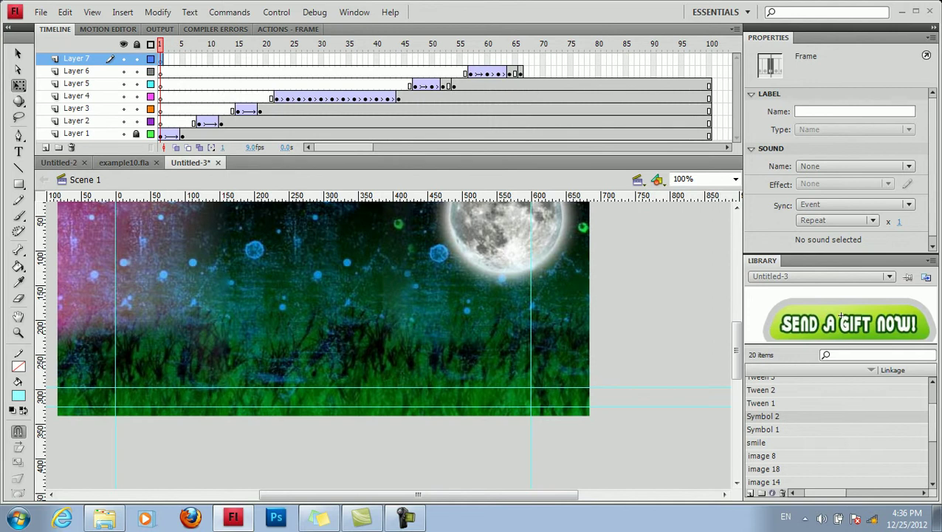
pyautogui.hotkey('ctrl', 'Tab')
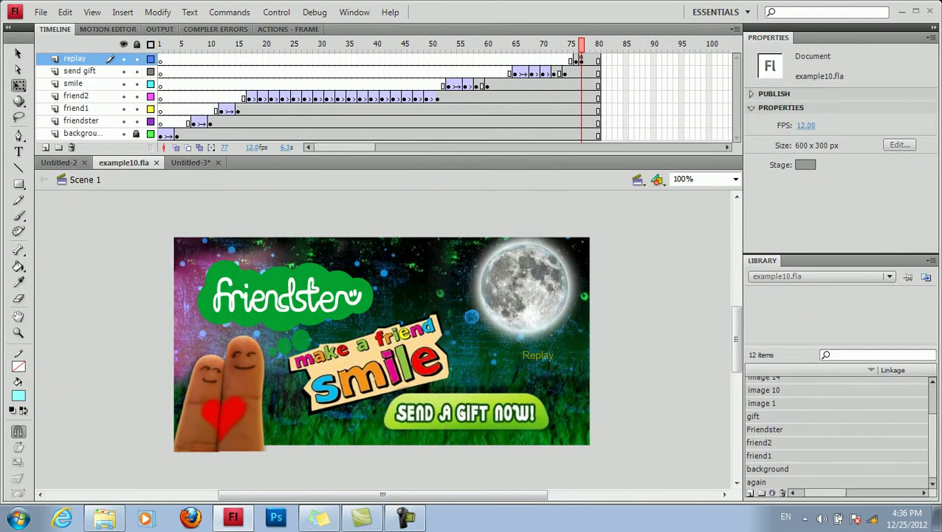
pyautogui.hotkey('ctrl', 'Tab')
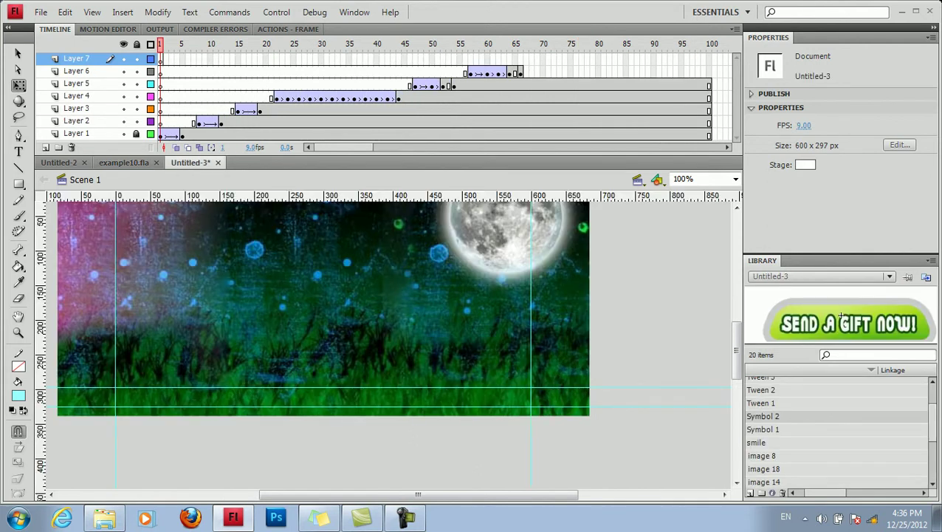
# Step: Remove frames 70 to 100 from Layers 1 to 5
pyautogui.hotkey('shift', '.')
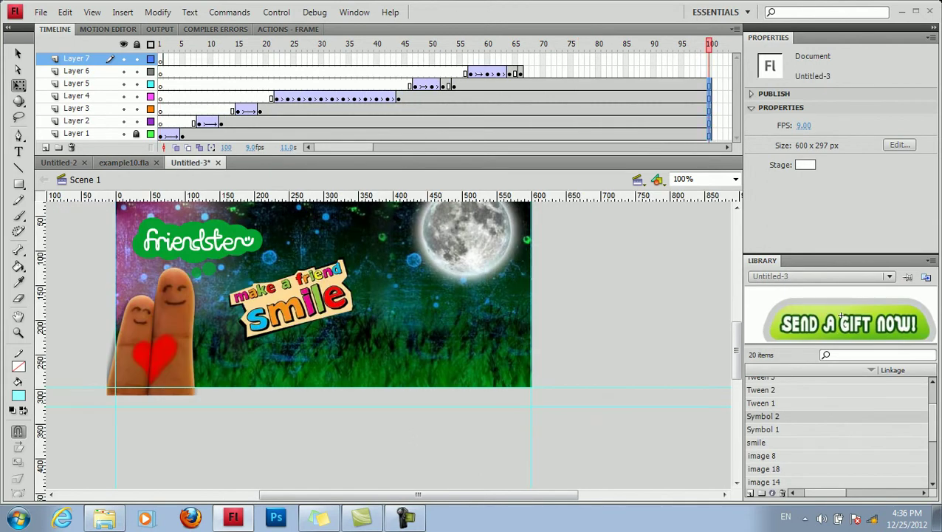
pyautogui.moveTo(710, 134); pyautogui.dragTo(543, 122)
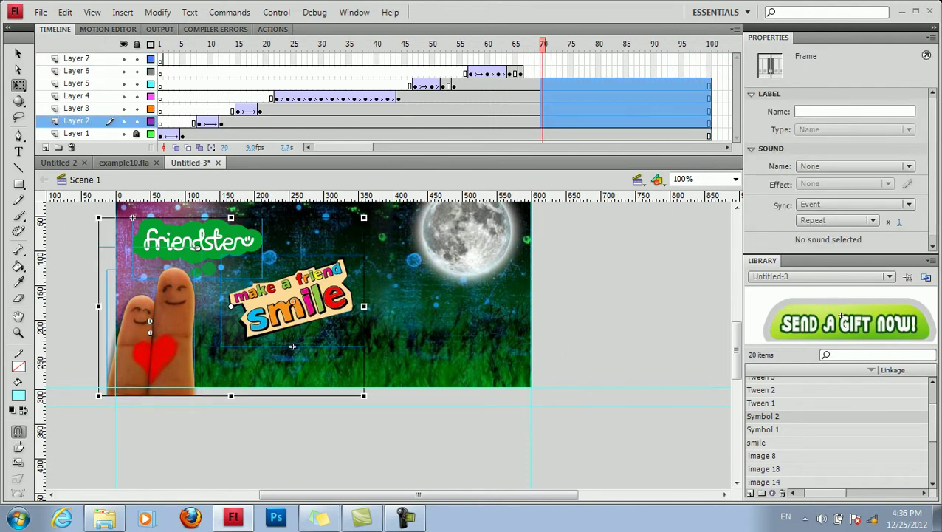
pyautogui.click(714, 72)
pyautogui.click(609, 72)
pyautogui.moveTo(709, 71); pyautogui.dragTo(543, 122)
pyautogui.click(609, 97)
pyautogui.rightClick(563, 117)
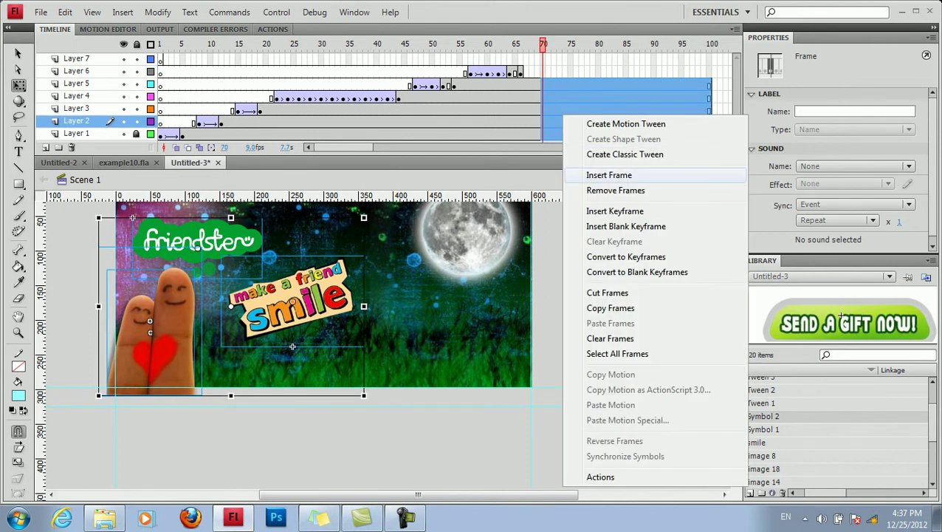
pyautogui.click(615, 190)
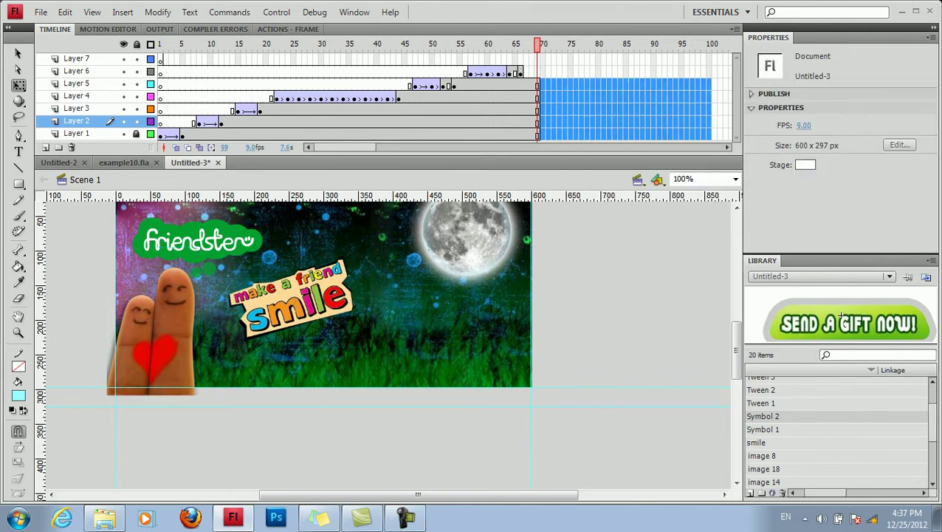
# Step: Insert a frame at frame 69 of Layer 6 to extend the gift button's display
pyautogui.click(537, 72)
pyautogui.click(554, 84)
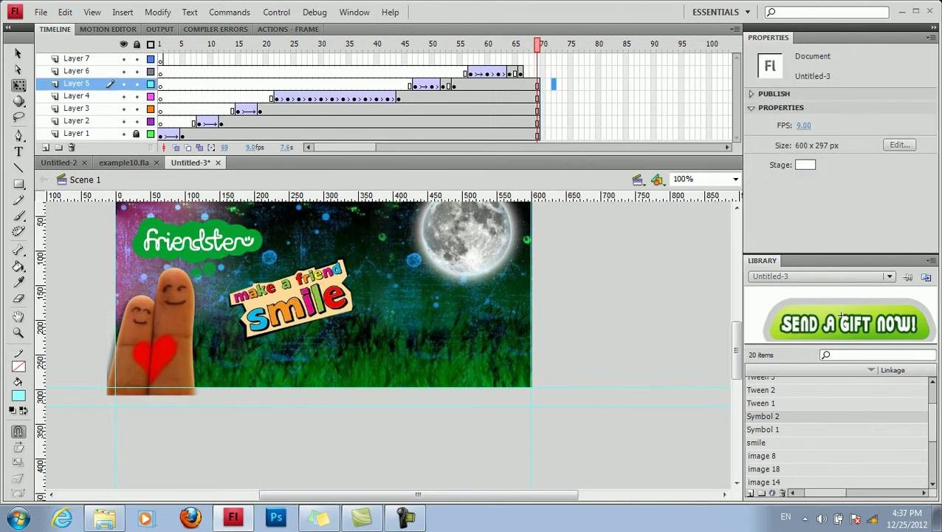
pyautogui.click(536, 72)
pyautogui.rightClick(537, 72)
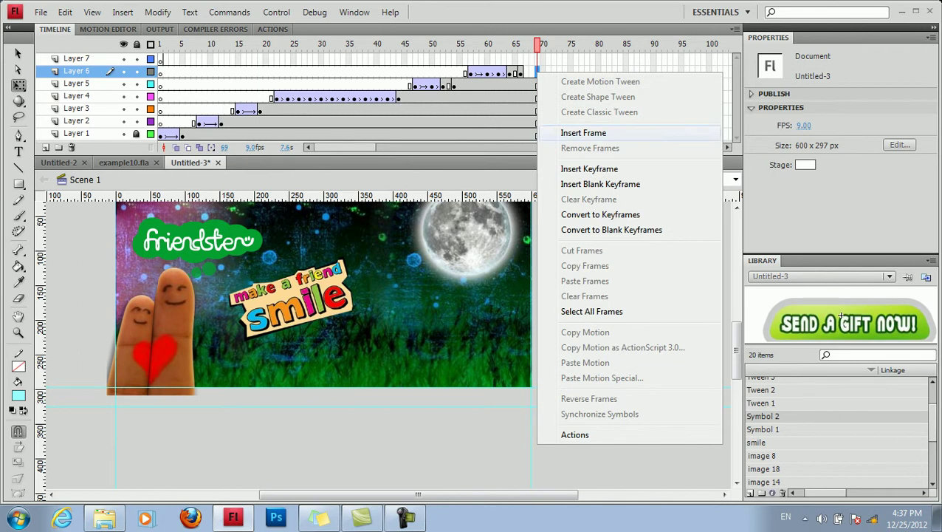
pyautogui.click(569, 131)
# Step: Preview the symbol and tween items in the library of Untitled-3
pyautogui.click(536, 60)
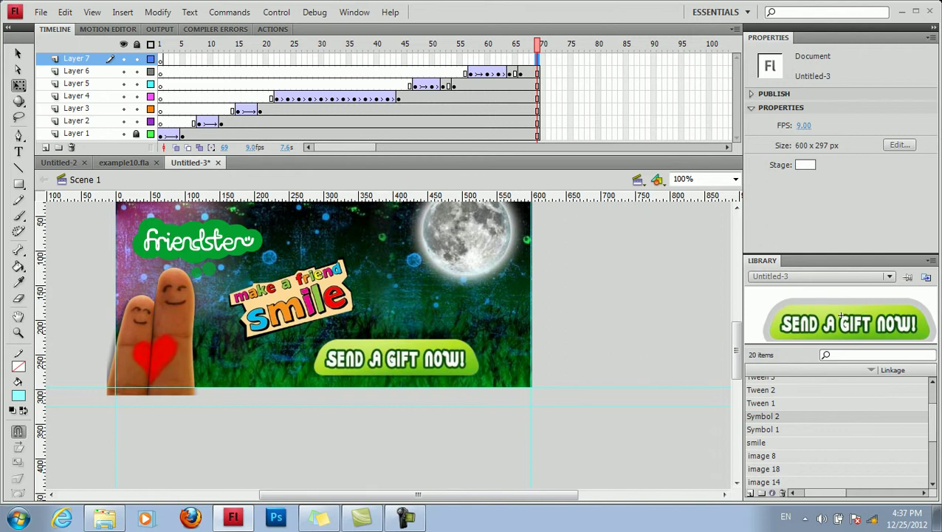
pyautogui.click(161, 59)
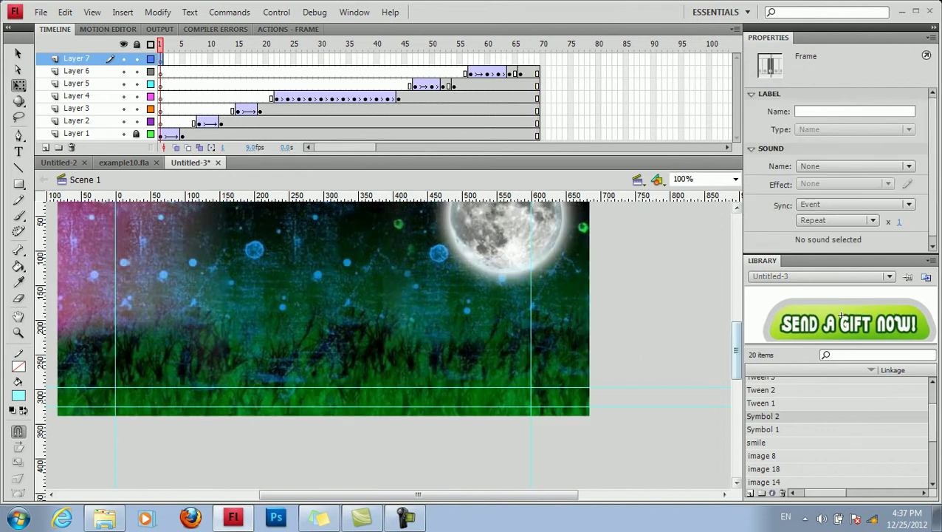
pyautogui.moveTo(736, 350); pyautogui.dragTo(737, 340)
pyautogui.click(763, 429)
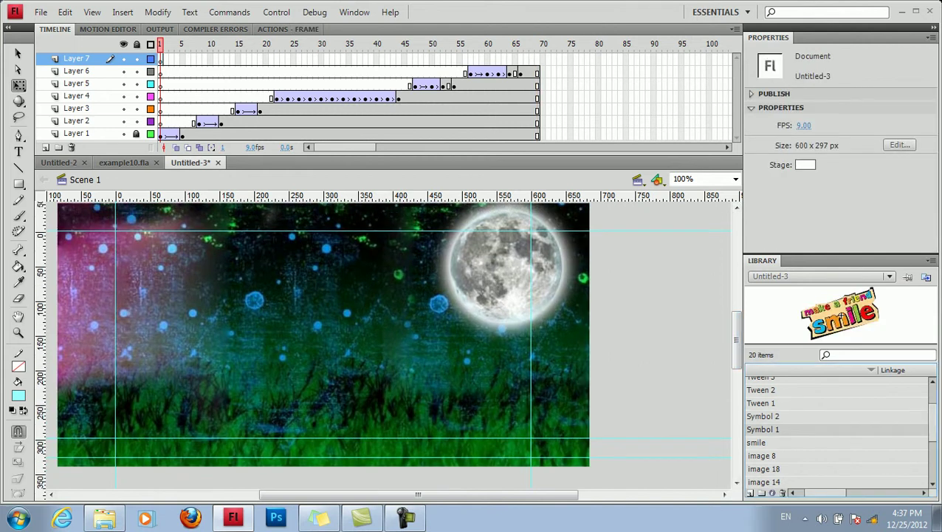
pyautogui.click(763, 416)
pyautogui.press('Up')
pyautogui.press('Up')
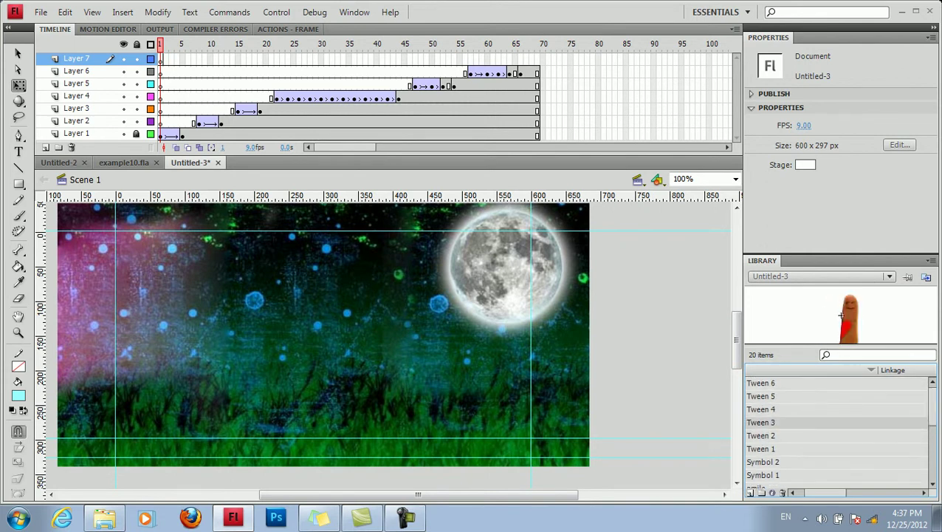
pyautogui.press('Up')
pyautogui.press('Up')
pyautogui.press('Up')
pyautogui.press('Down')
pyautogui.press('Down')
pyautogui.press('Down')
pyautogui.press('Down')
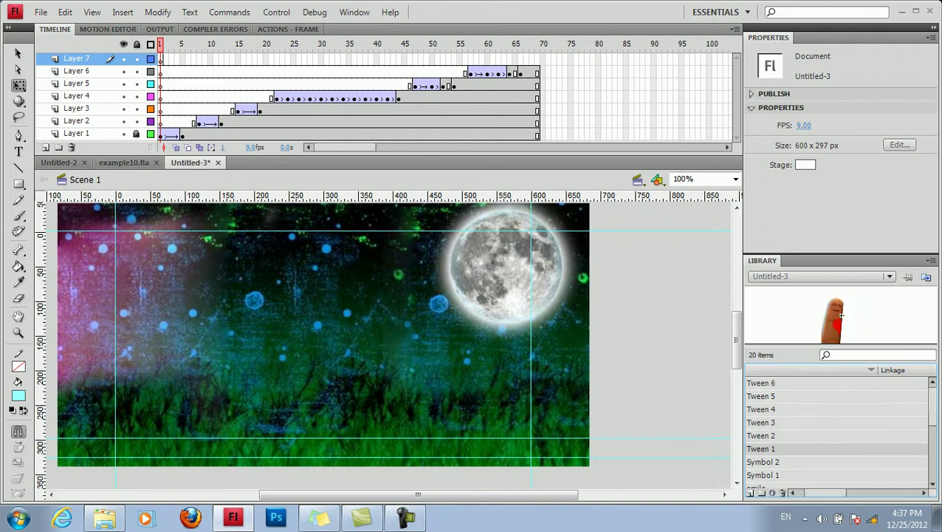
# Step: Add the static text "Replay" over the moon in frame 1 of Layer 7
pyautogui.click(159, 58)
pyautogui.press('t')
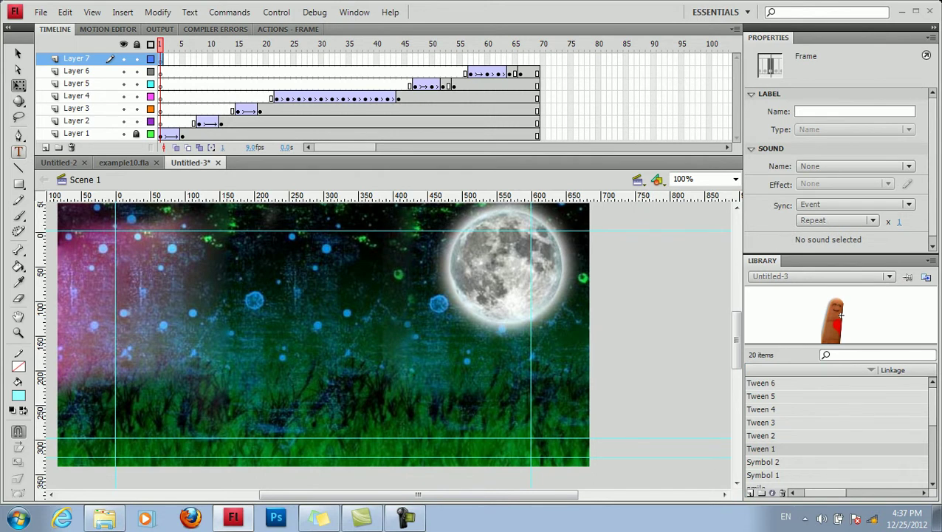
pyautogui.click(19, 151)
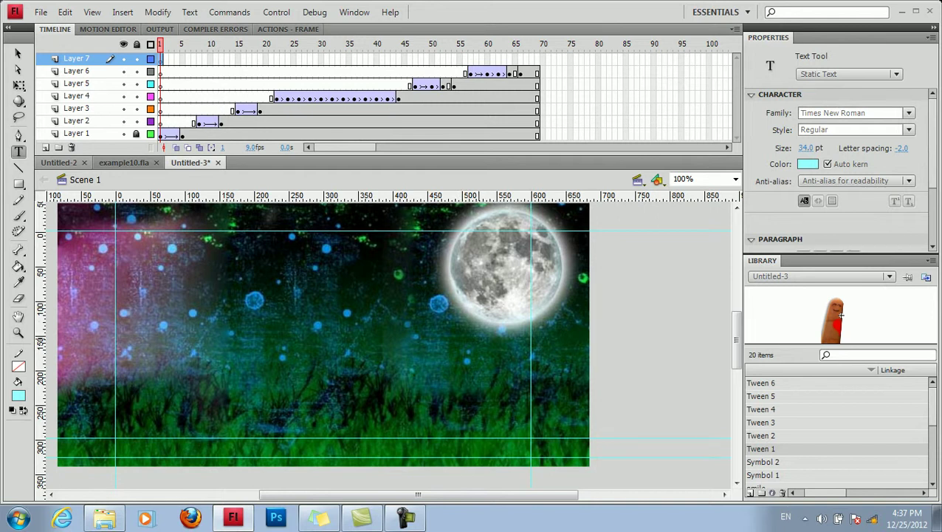
pyautogui.click(462, 251)
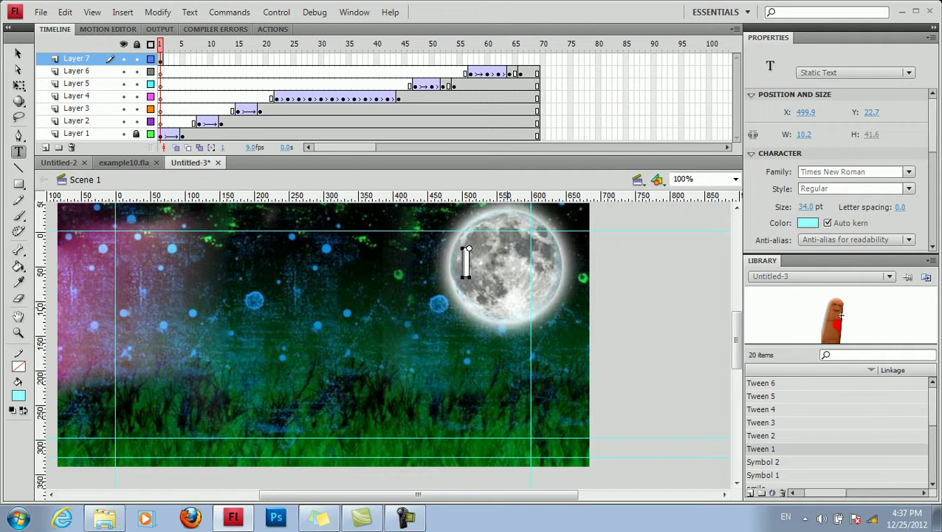
pyautogui.write('Re')
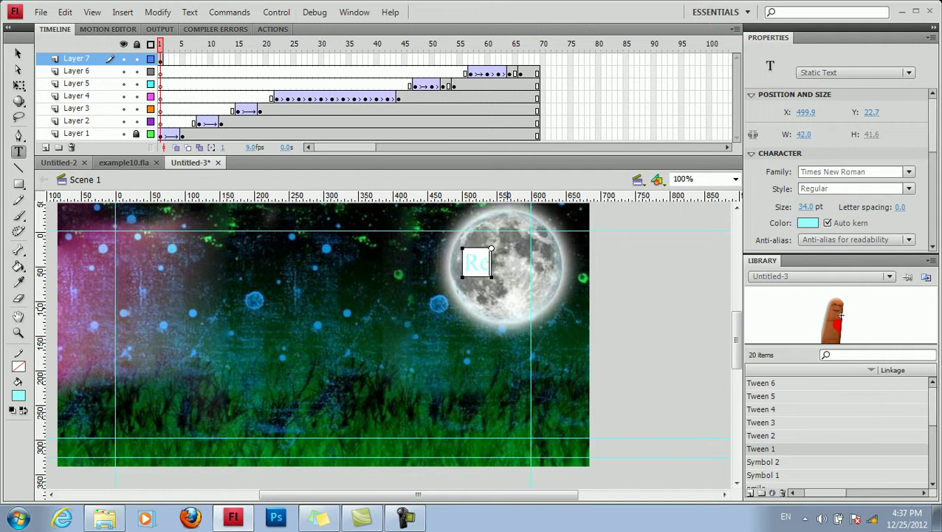
pyautogui.write('play')
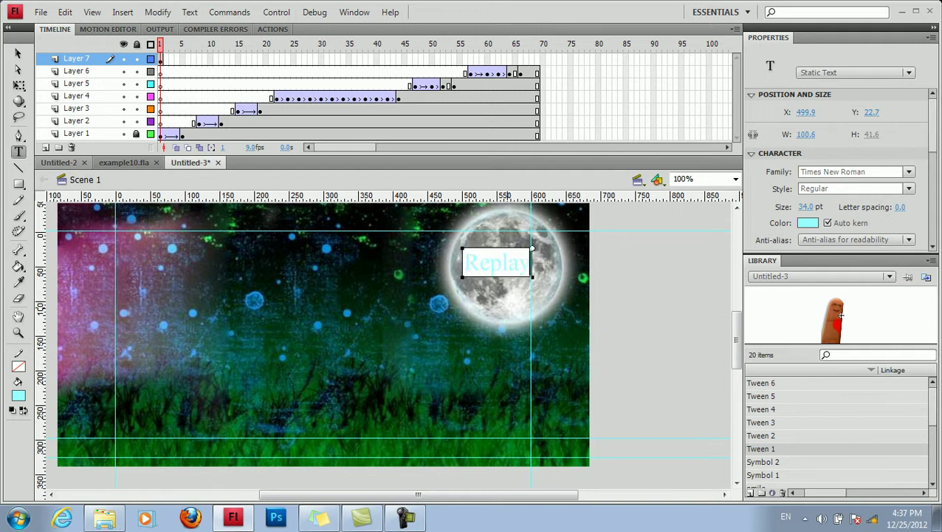
# Step: Set the Replay text's colour to lime green and its size to 22 pt
pyautogui.moveTo(529, 264); pyautogui.dragTo(464, 266)
pyautogui.click(808, 222)
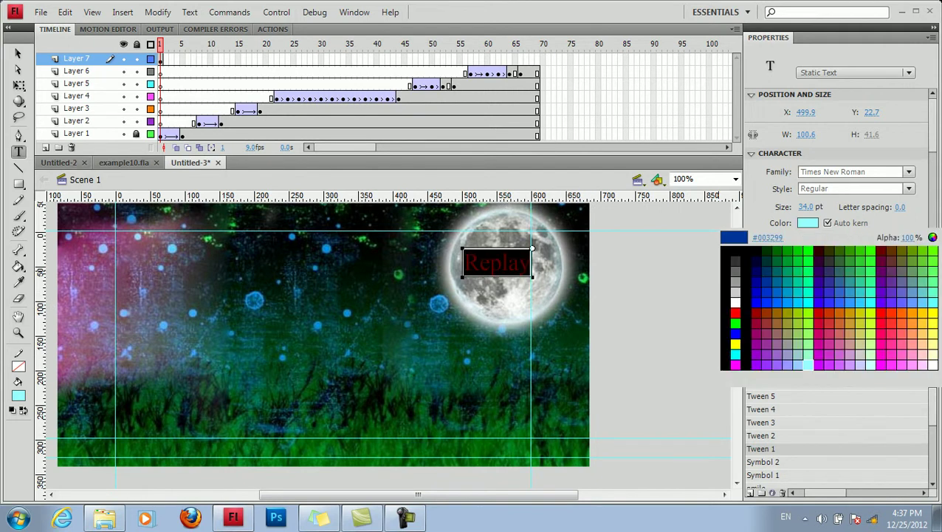
pyautogui.click(840, 314)
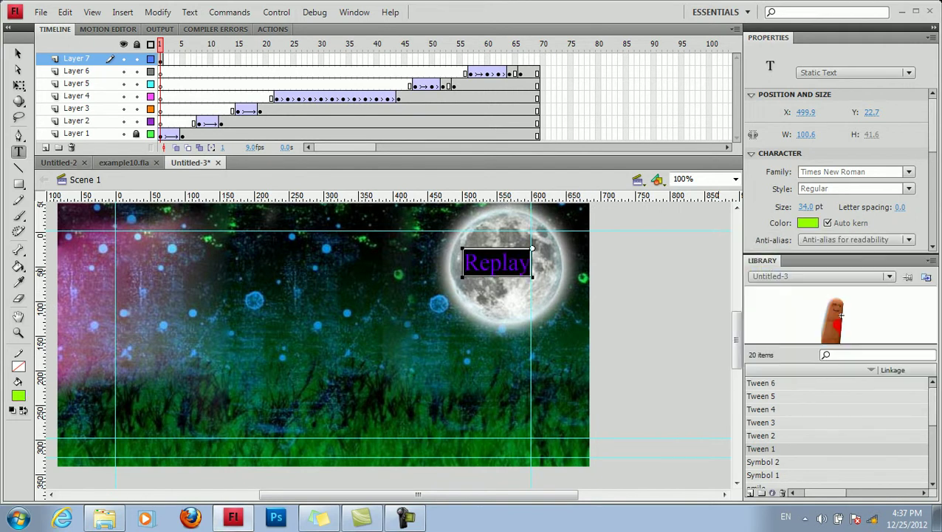
pyautogui.moveTo(806, 206); pyautogui.dragTo(785, 206)
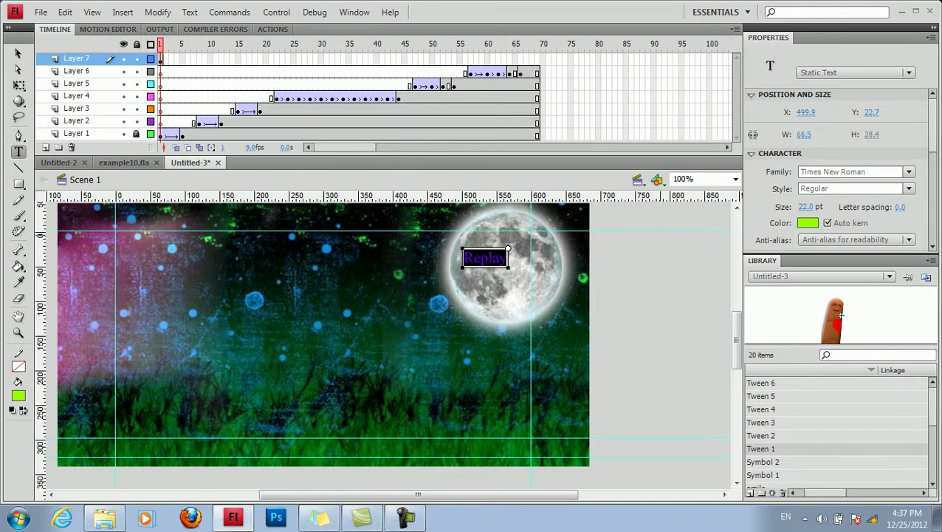
# Step: Move the Replay text below the moon onto the grass, to about X 523, Y 250
pyautogui.press('v')
pyautogui.press('Escape')
pyautogui.moveTo(485, 258); pyautogui.dragTo(502, 422)
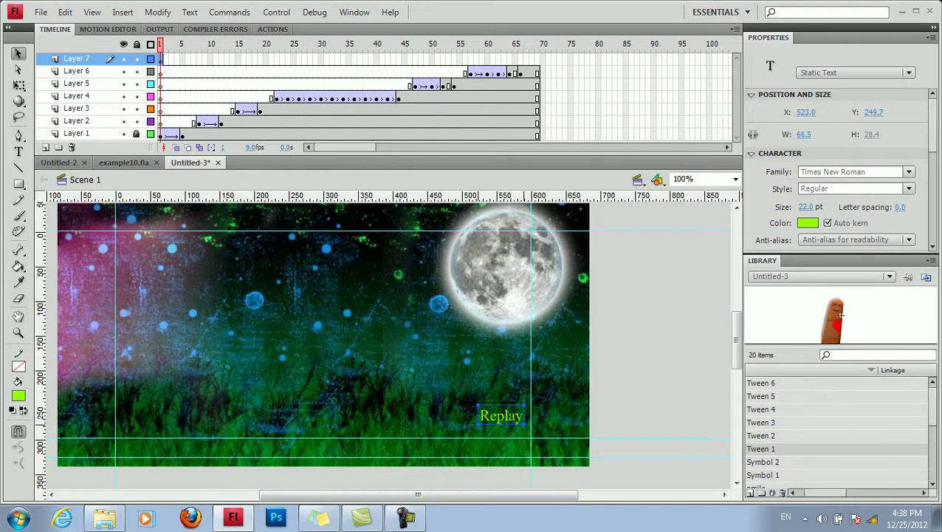
# Step: Convert the Replay text to a Button symbol named Symbol 3
pyautogui.rightClick(505, 417)
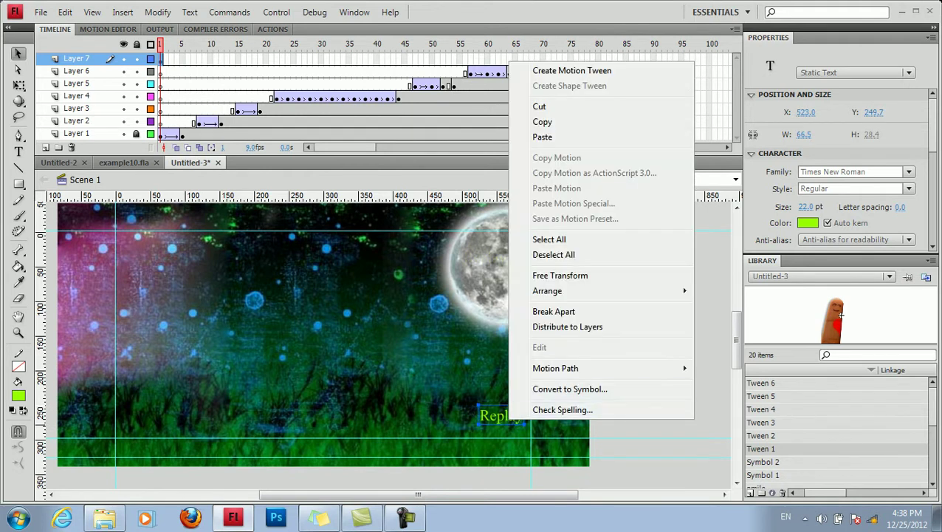
pyautogui.click(546, 388)
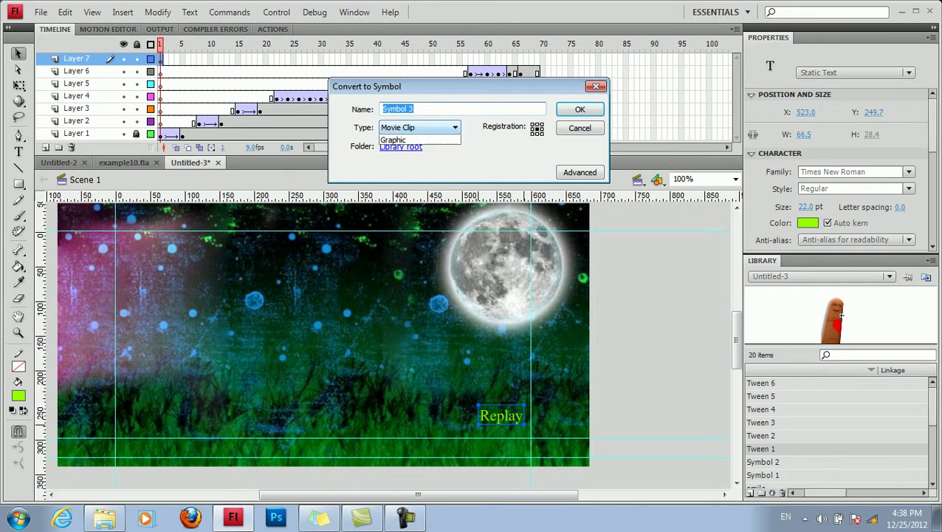
pyautogui.click(420, 127)
pyautogui.click(410, 147)
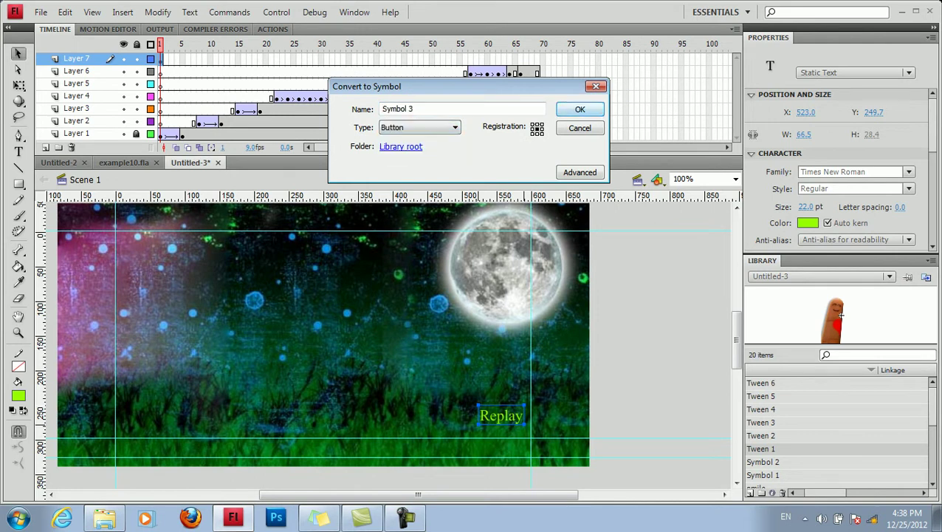
pyautogui.click(580, 110)
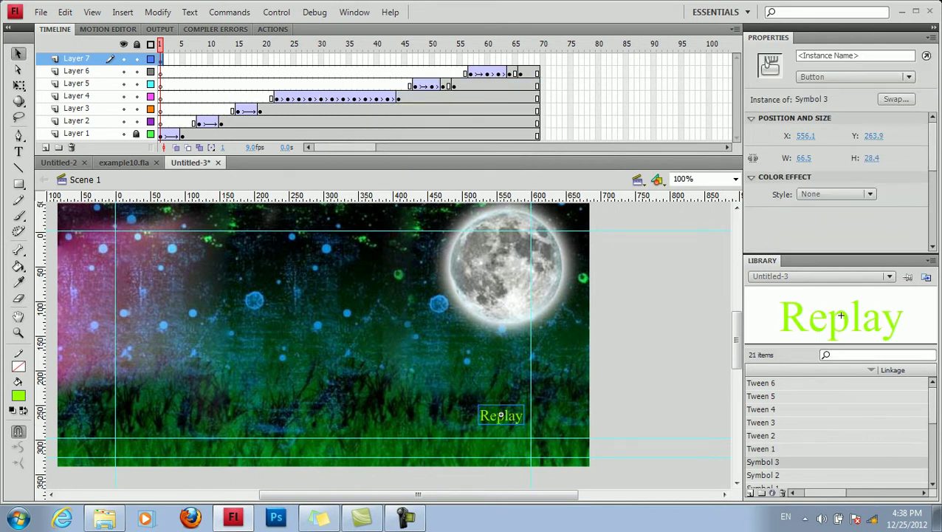
# Step: Open the Replay button for editing and insert a keyframe in its Over state
pyautogui.doubleClick(501, 415)
pyautogui.click(195, 59)
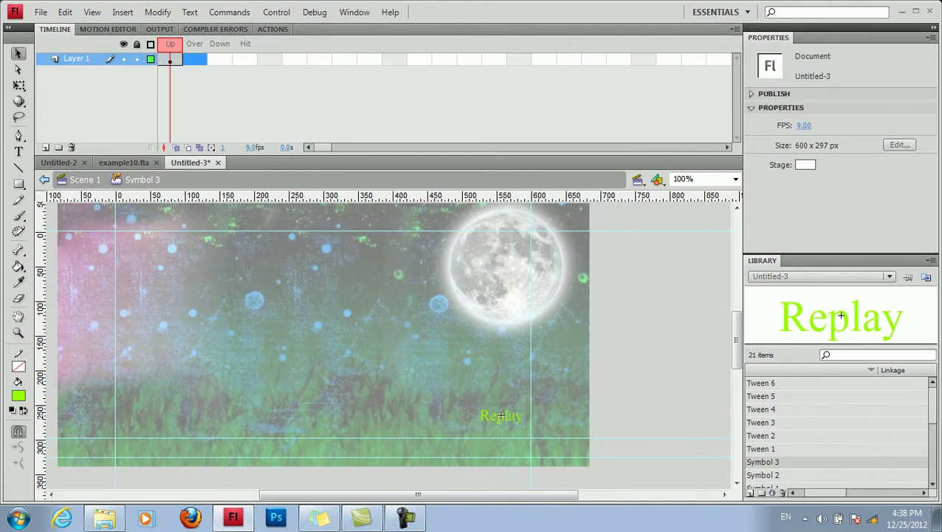
pyautogui.press('F6')
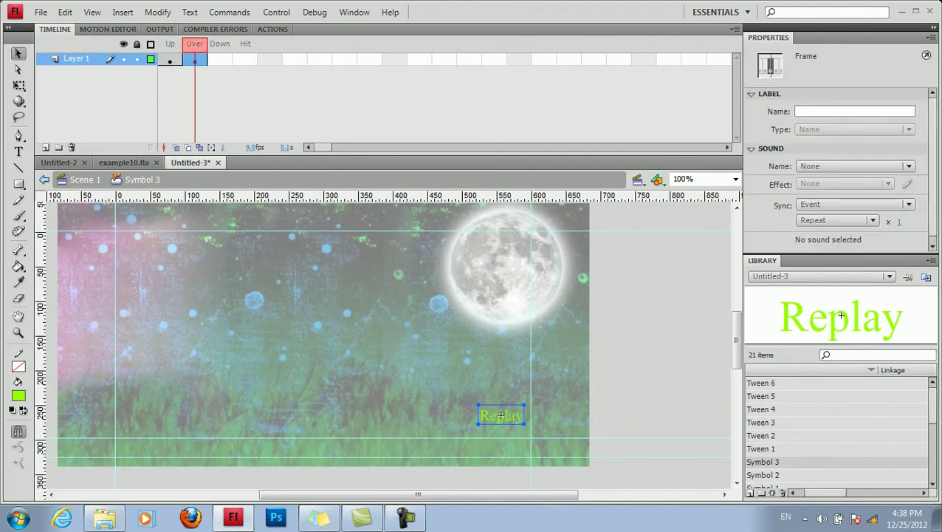
# Step: Insert a keyframe in the Replay button's Down state and colour the Over state's text red (#FF0000)
pyautogui.click(220, 59)
pyautogui.press('F6')
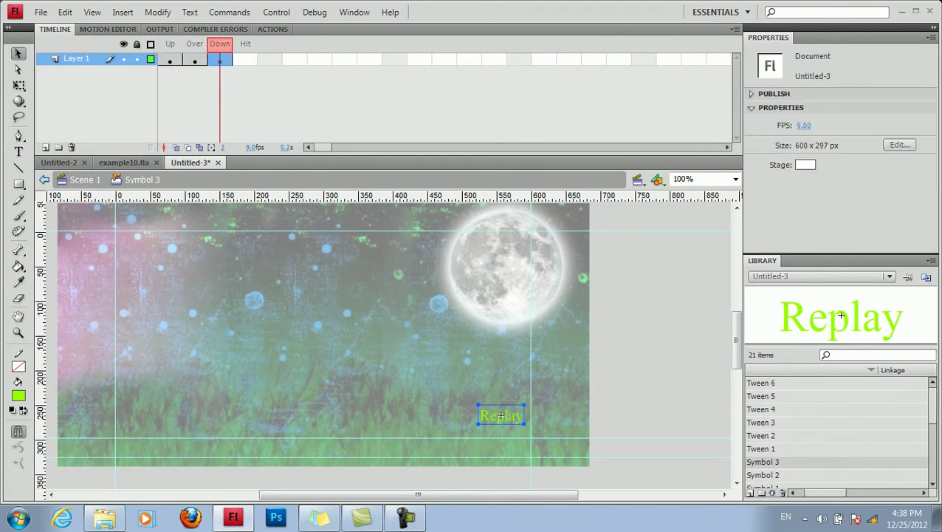
pyautogui.click(195, 59)
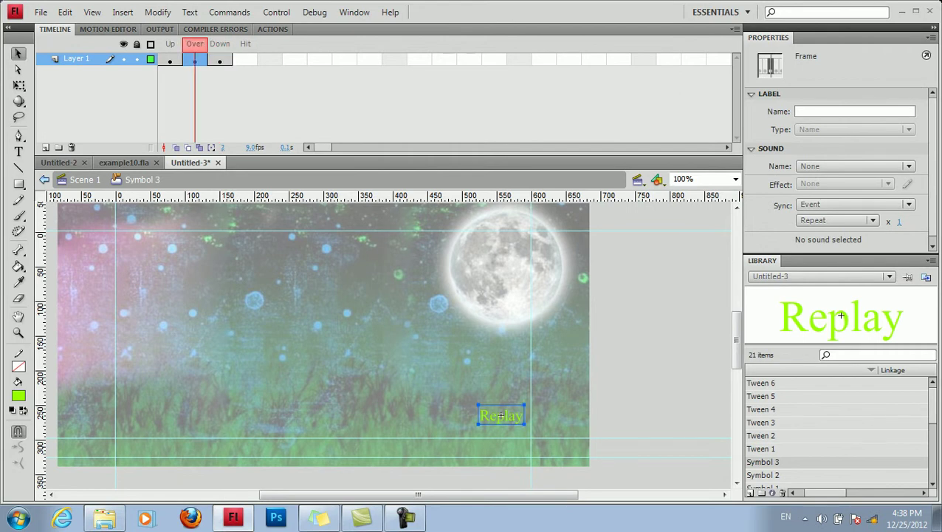
pyautogui.click(501, 415)
pyautogui.click(808, 223)
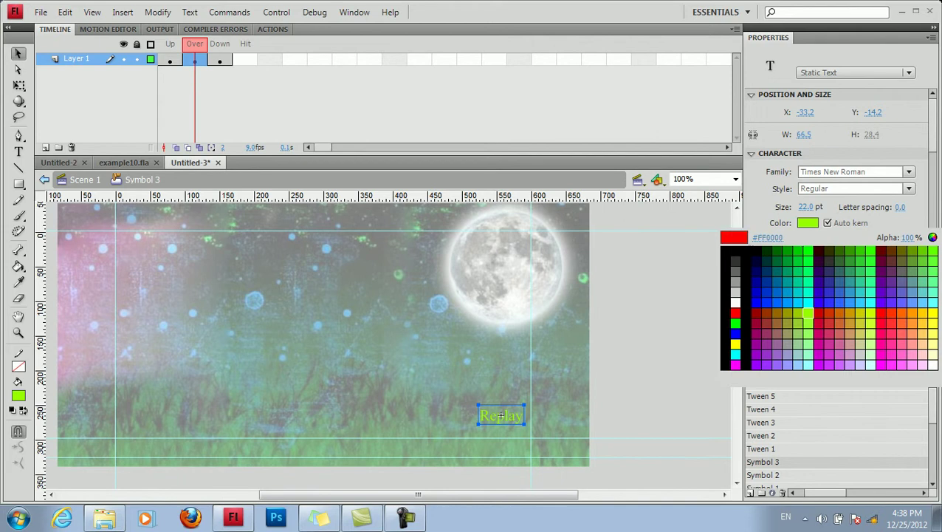
pyautogui.click(735, 312)
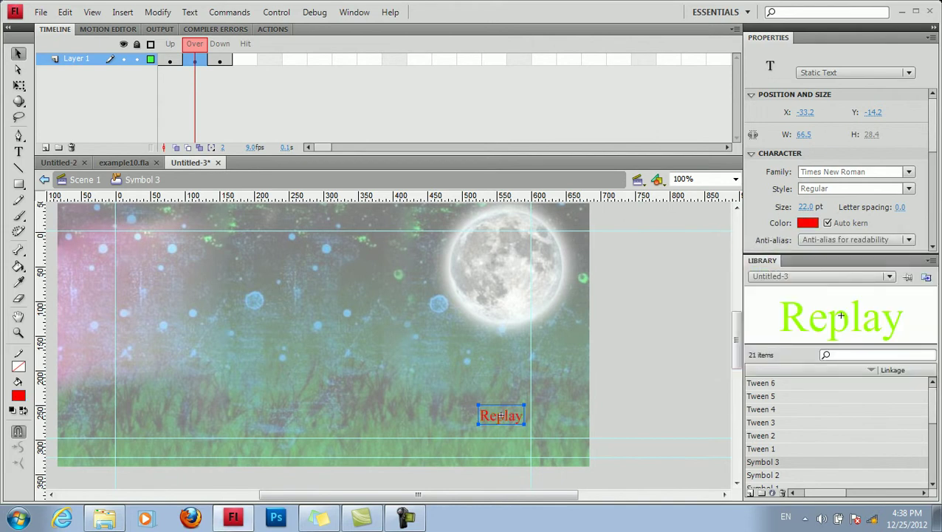
# Step: In the Down state, nudge the Replay text down and right to X -27.2, Y -4.2
pyautogui.press('.')
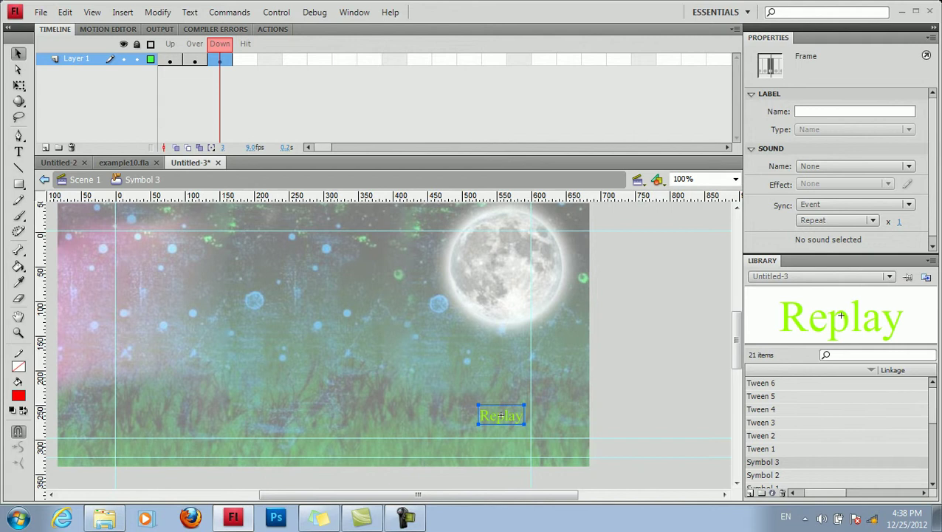
pyautogui.press('Down')
pyautogui.press('Down')
pyautogui.press('Down')
pyautogui.press('Down')
pyautogui.press('Down')
pyautogui.press('Down')
pyautogui.press('Down')
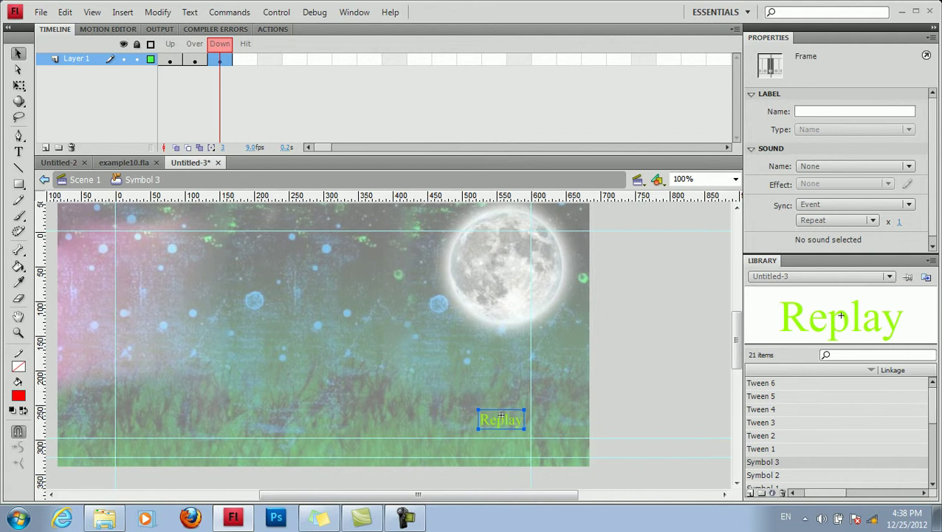
pyautogui.press('Down')
pyautogui.press('Down')
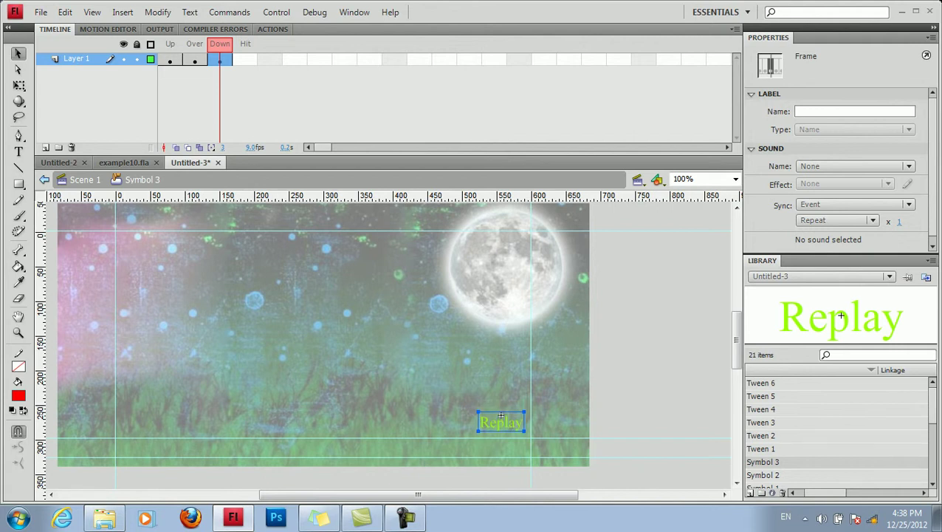
pyautogui.press('Right')
pyautogui.press('Right')
pyautogui.press('Right')
pyautogui.press('Right')
pyautogui.press('Right')
pyautogui.press('Right')
# Step: Colour the Down state's Replay text yellow (#FFFF00) and return to Scene 1
pyautogui.click(501, 415)
pyautogui.click(807, 223)
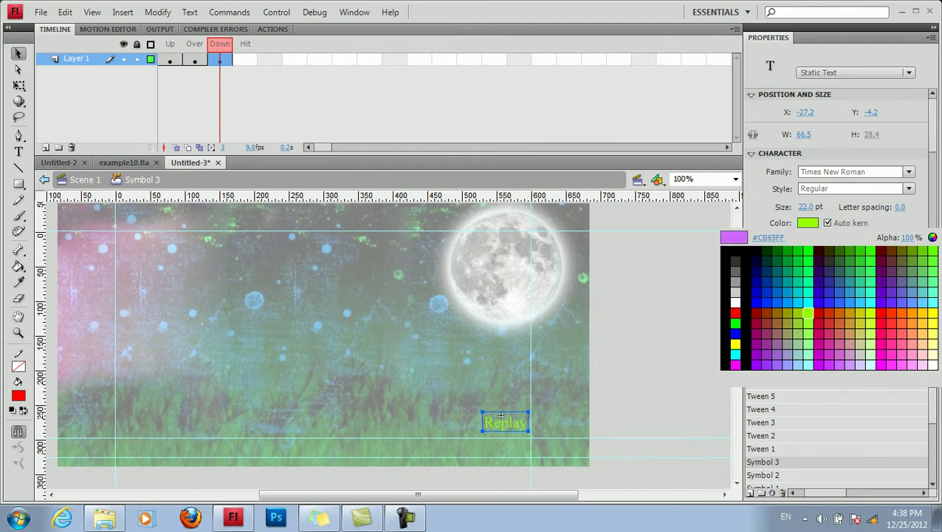
pyautogui.click(840, 365)
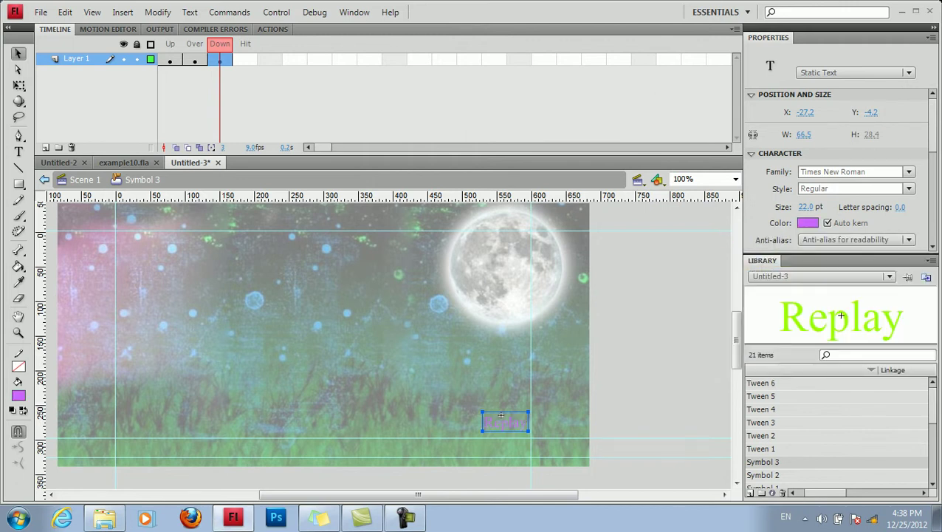
pyautogui.click(808, 223)
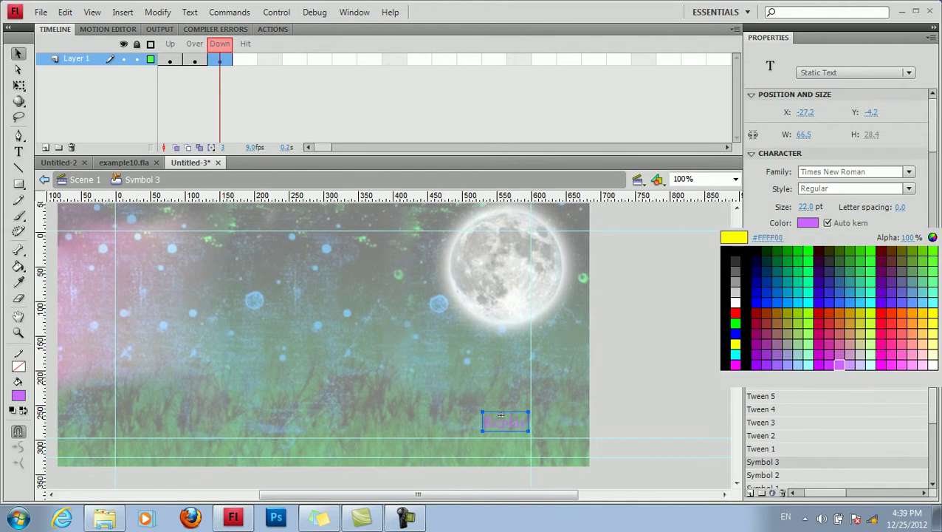
pyautogui.click(735, 344)
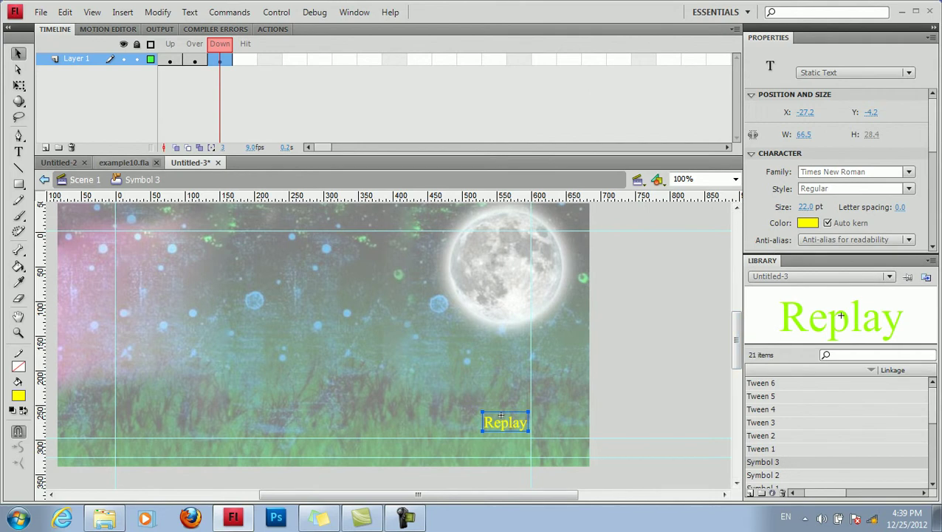
pyautogui.click(85, 180)
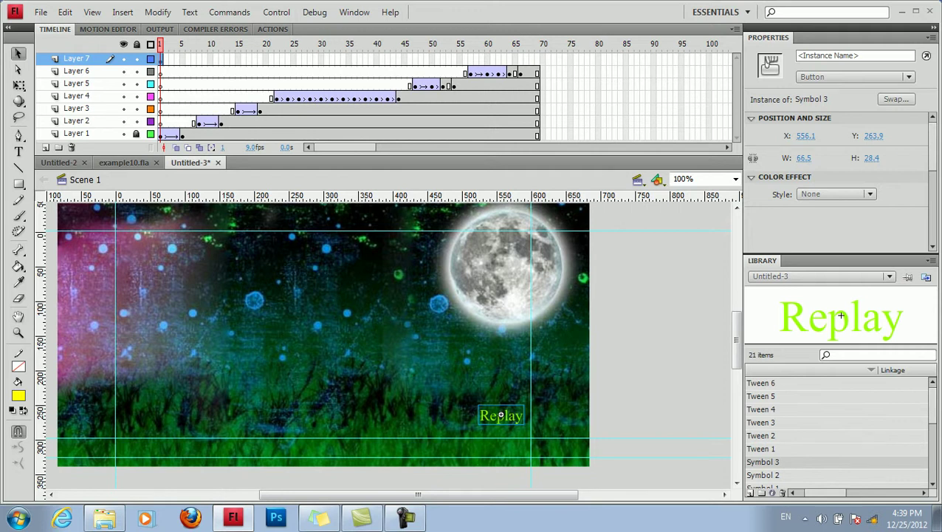
# Step: Move the Replay button's keyframe on Layer 7 from frame 1 to frame 69 and test the movie
pyautogui.moveTo(160, 60); pyautogui.dragTo(538, 60)
pyautogui.hotkey('ctrl', 'Return')
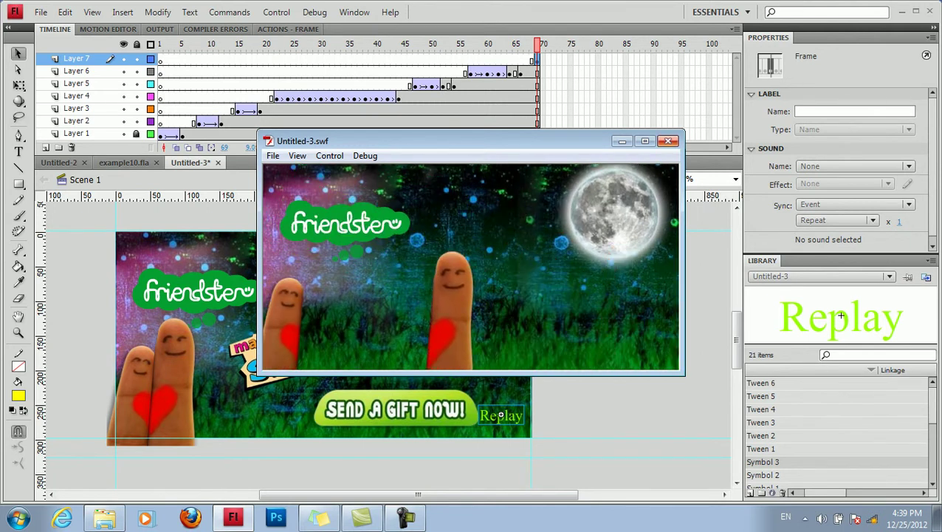
pyautogui.click(668, 140)
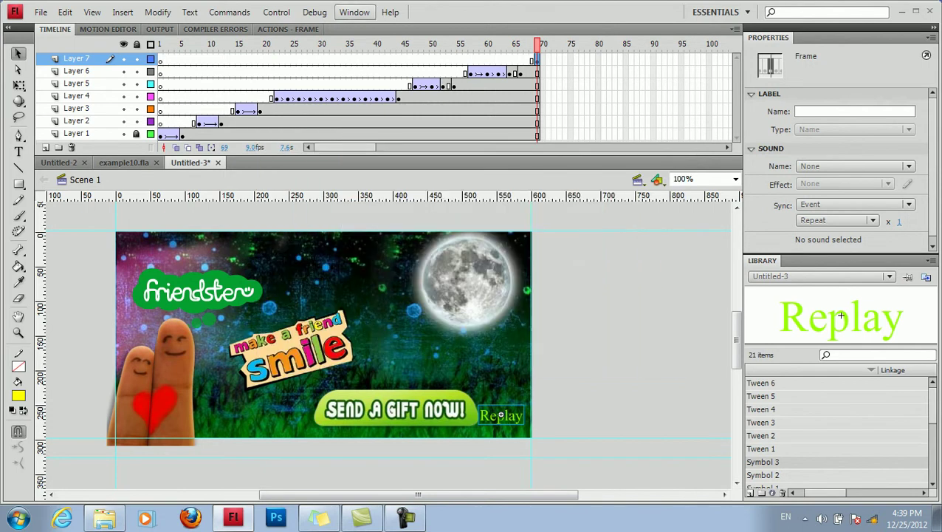
# Step: Add a stop(); script to frame 69 of Layer 7, test the movie and start a second script line
pyautogui.click(355, 12)
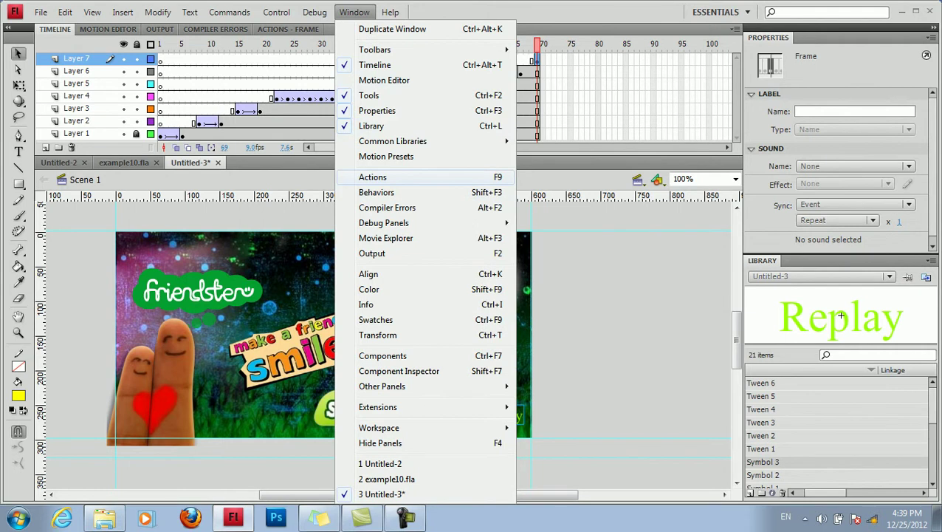
pyautogui.click(372, 177)
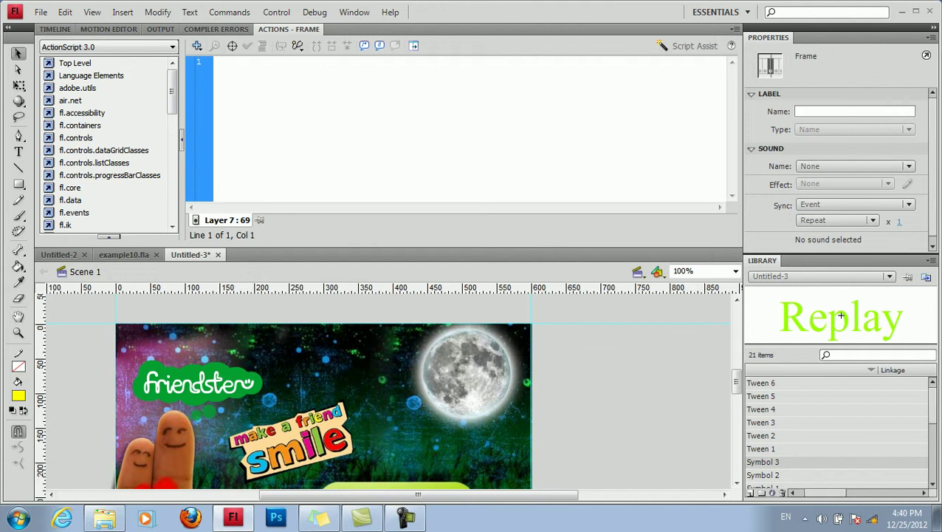
pyautogui.write('stop')
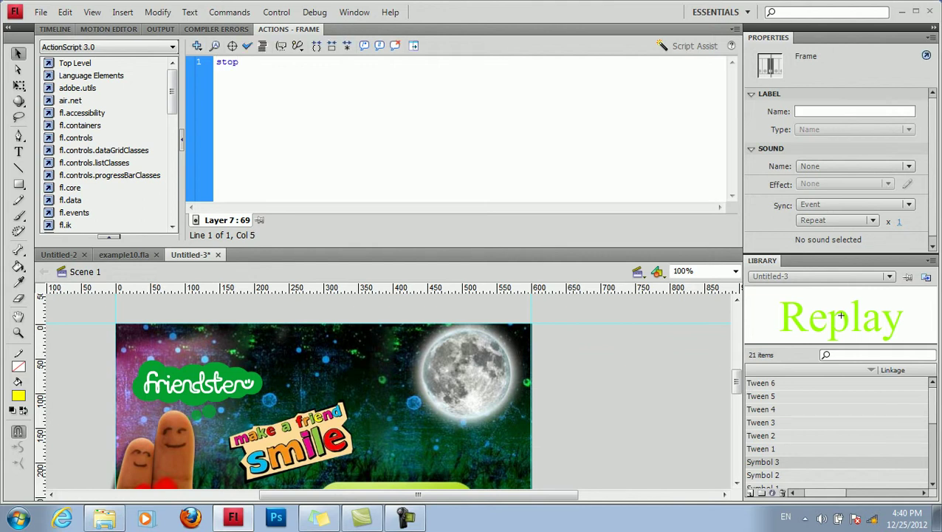
pyautogui.write('();')
pyautogui.hotkey('ctrl', 'Return')
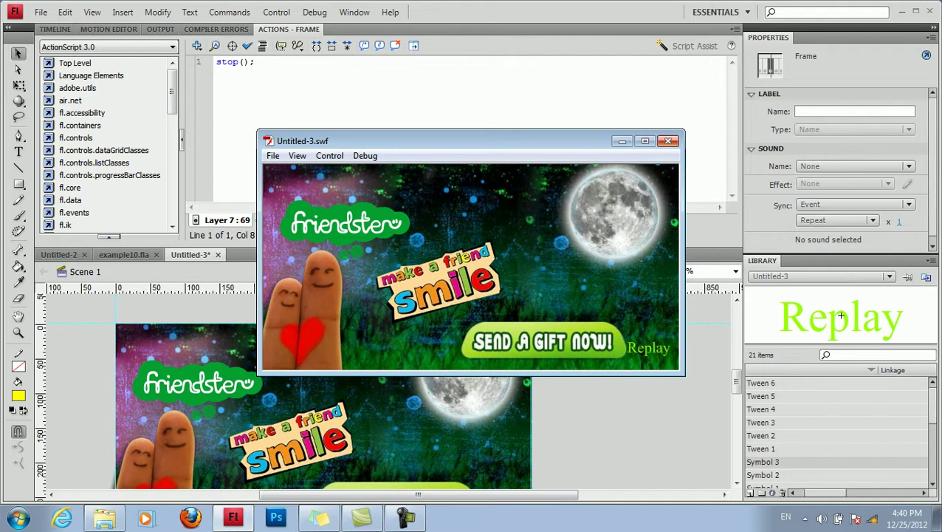
pyautogui.hotkey('ctrl', 'w')
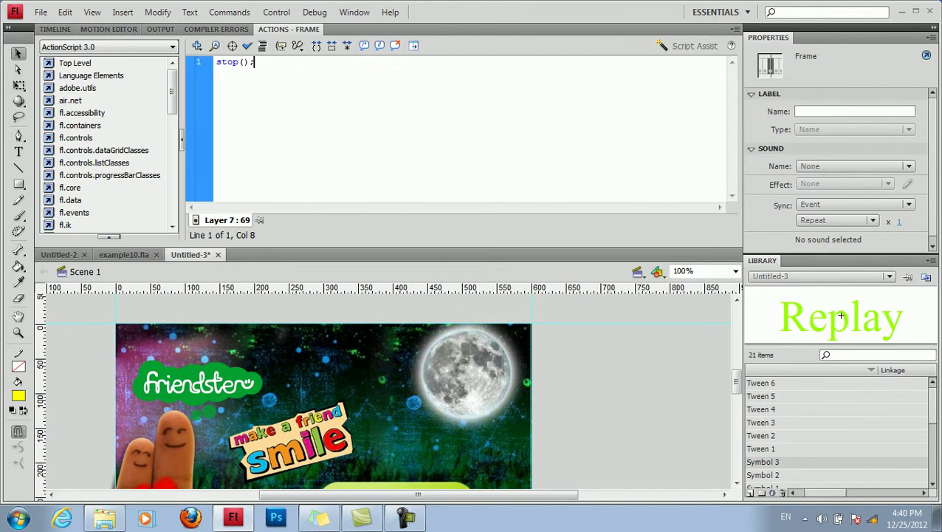
pyautogui.press('Return')
pyautogui.press('F9')
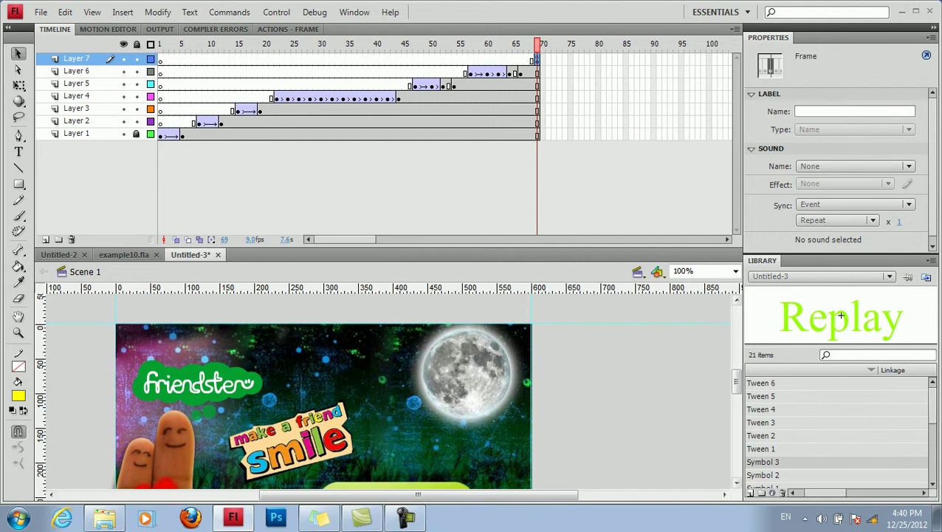
# Step: Give the Replay button on the stage the instance name BtnReplay
pyautogui.scroll(-3, 501, 405)
pyautogui.click(501, 405)
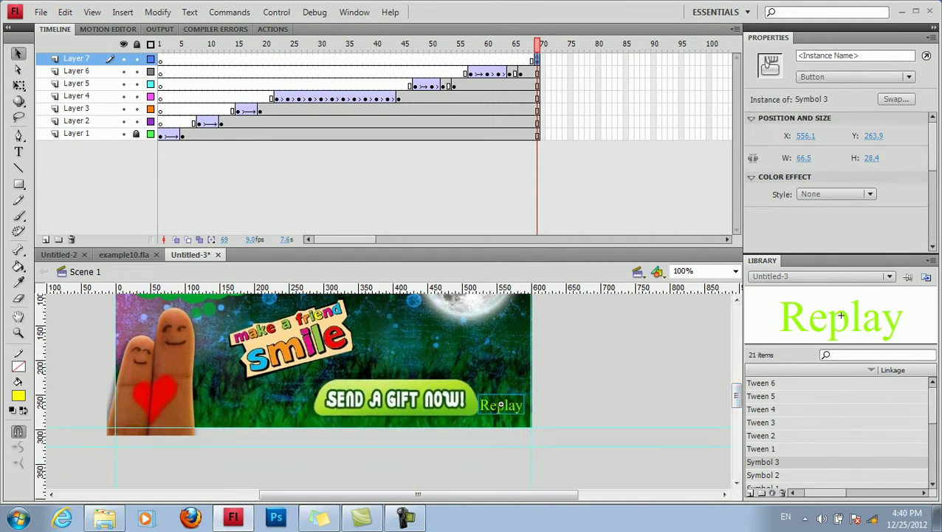
pyautogui.click(842, 57)
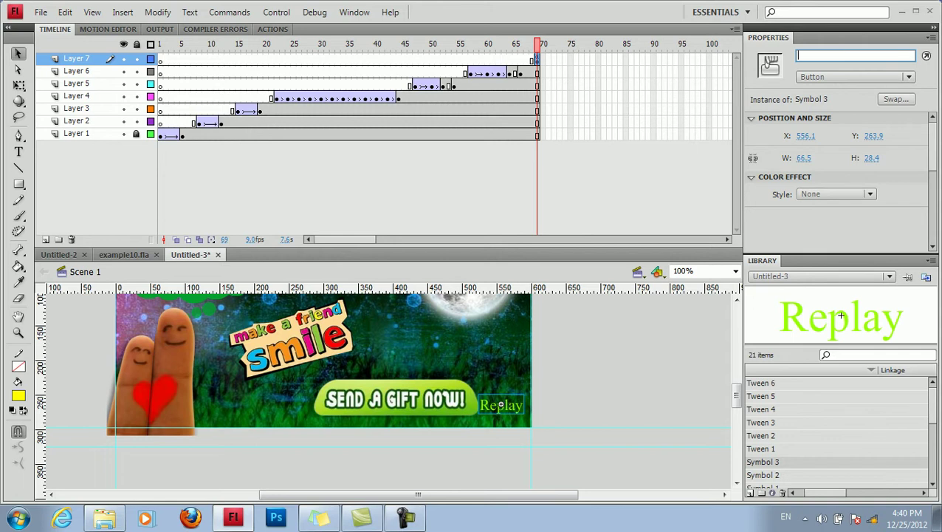
pyautogui.write('tnReplay')
# Step: Insert the relative target path this.BtnReplay on the second line of the Layer 7, frame 69 script
pyautogui.click(537, 60)
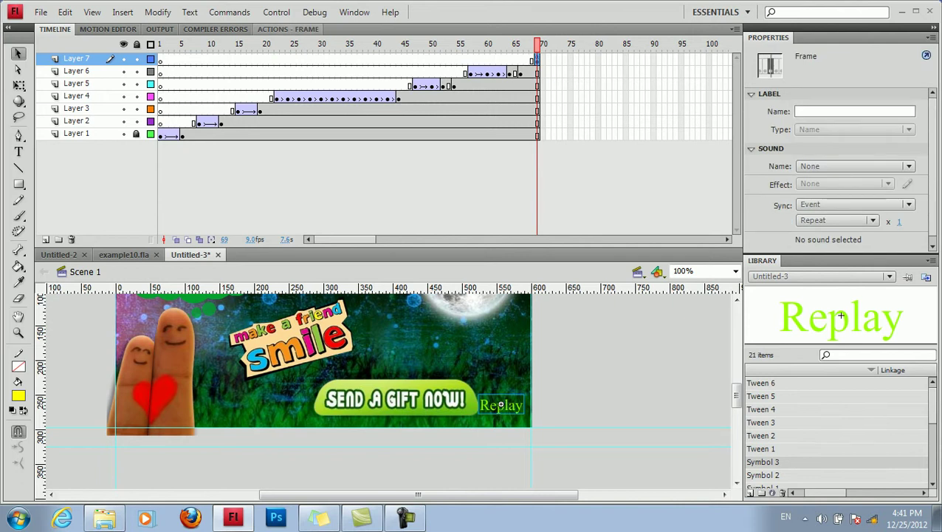
pyautogui.press('F9')
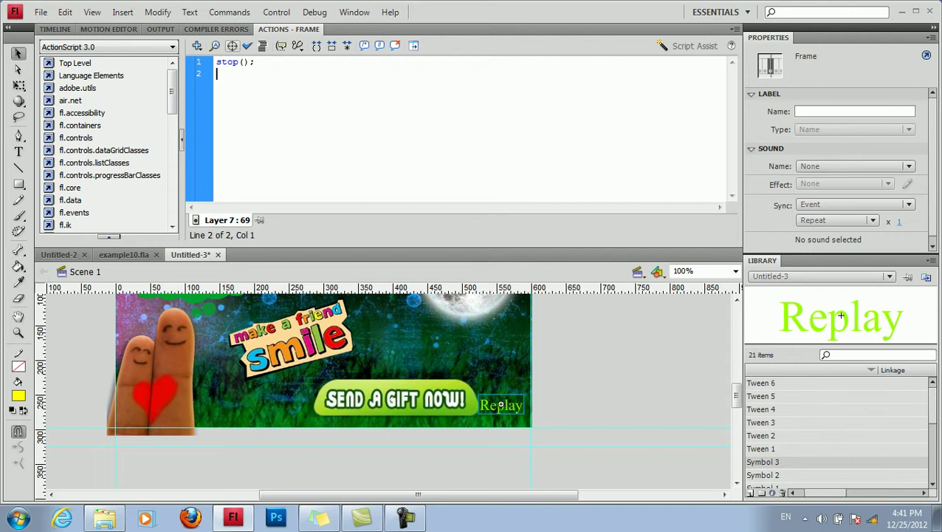
pyautogui.click(232, 46)
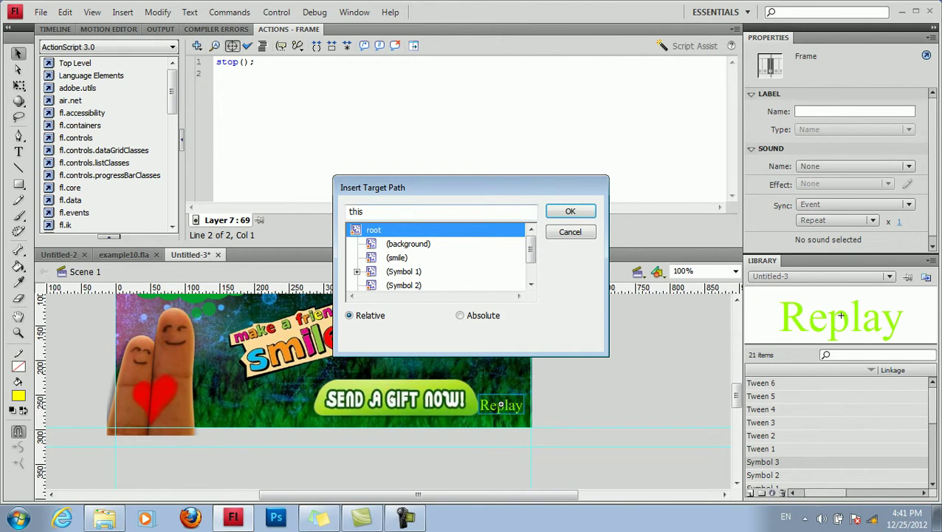
pyautogui.scroll(-1, 436, 258)
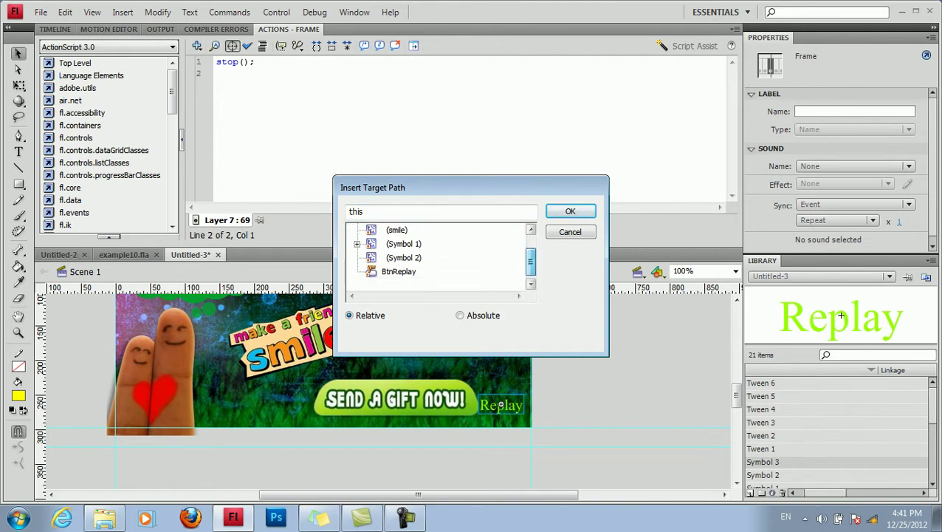
pyautogui.click(399, 271)
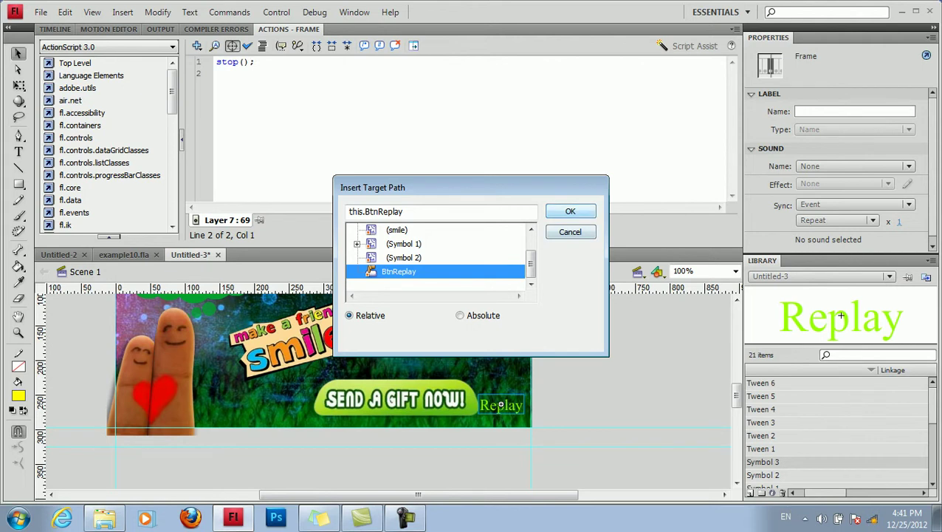
pyautogui.click(570, 211)
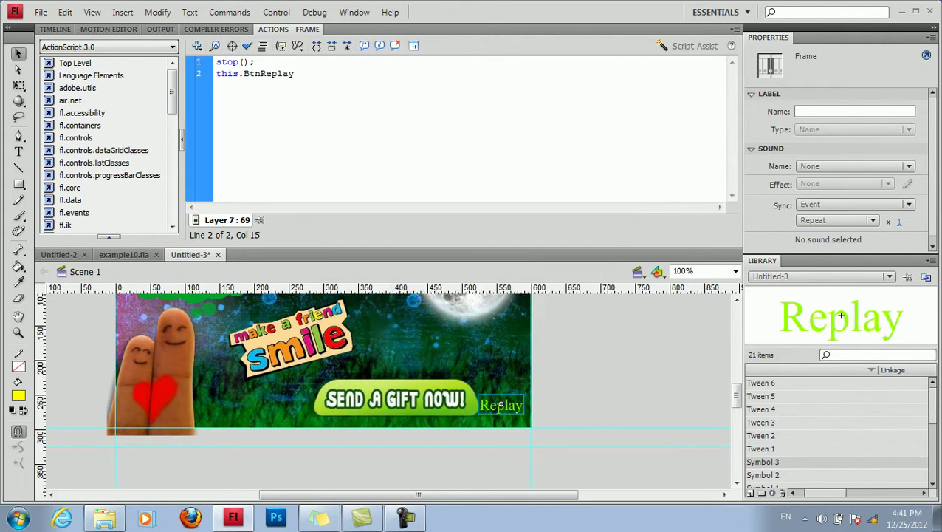
# Step: Complete the second script line as this.BtnReplay.addEventListener (MouseEvent.CLICK,onReplay);
pyautogui.write('.addEventLe')
pyautogui.press('BackSpace')
pyautogui.write('istener')
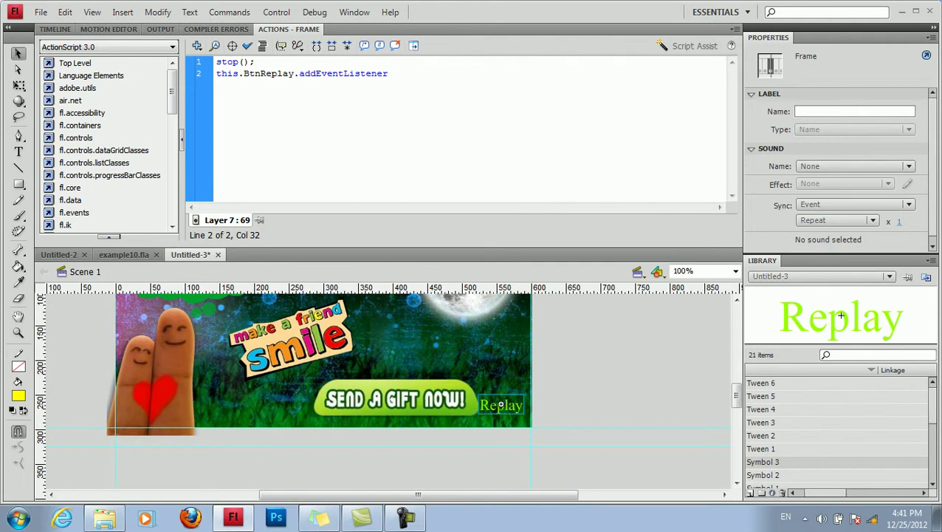
pyautogui.write(' ()')
pyautogui.press('Left')
pyautogui.write('Mo')
pyautogui.write('useE')
pyautogui.write('vent')
pyautogui.write('.Cl')
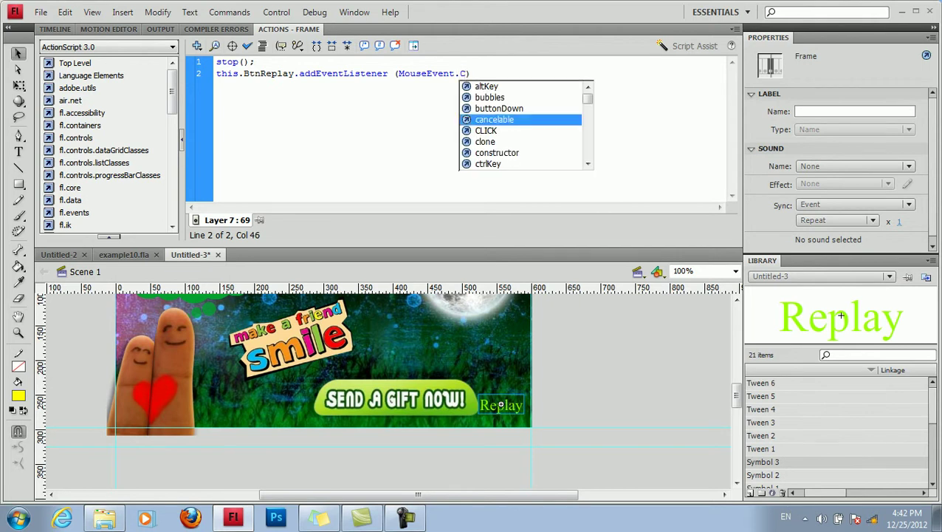
pyautogui.press('Return')
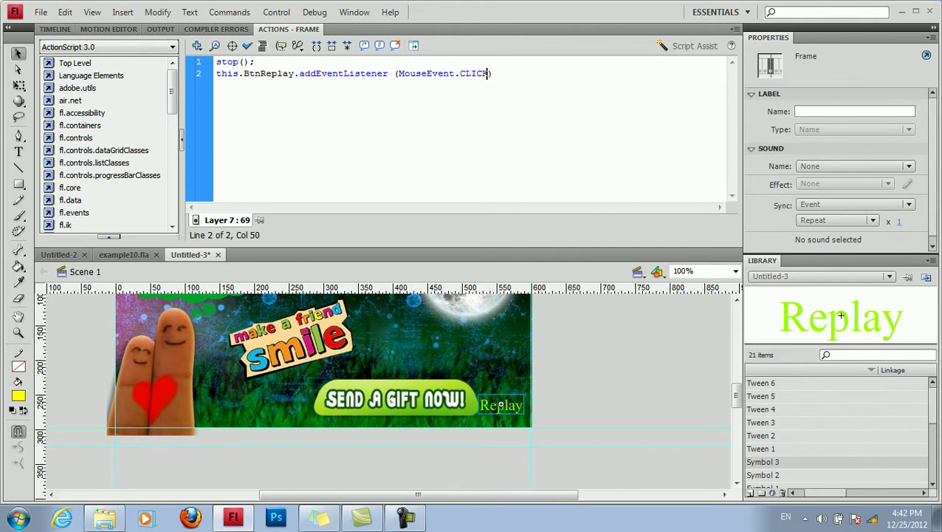
pyautogui.write(',')
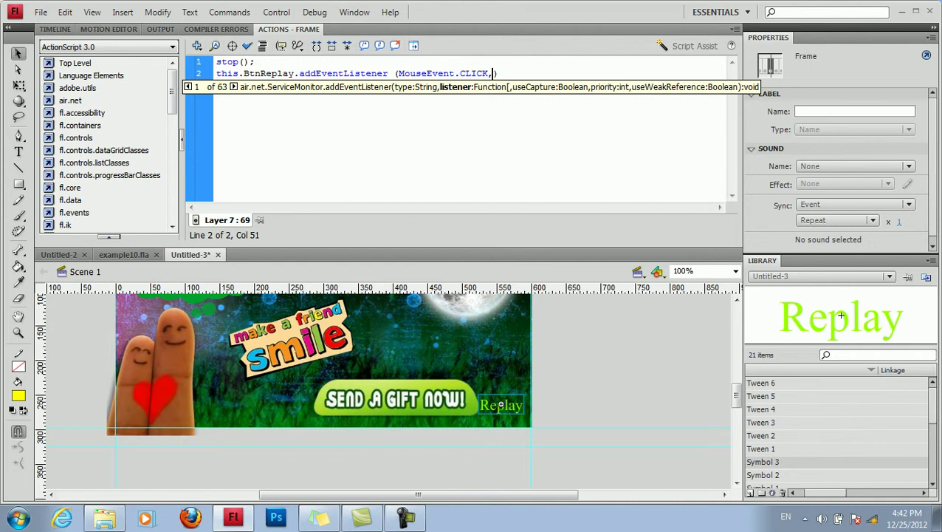
pyautogui.write('onReplay);')
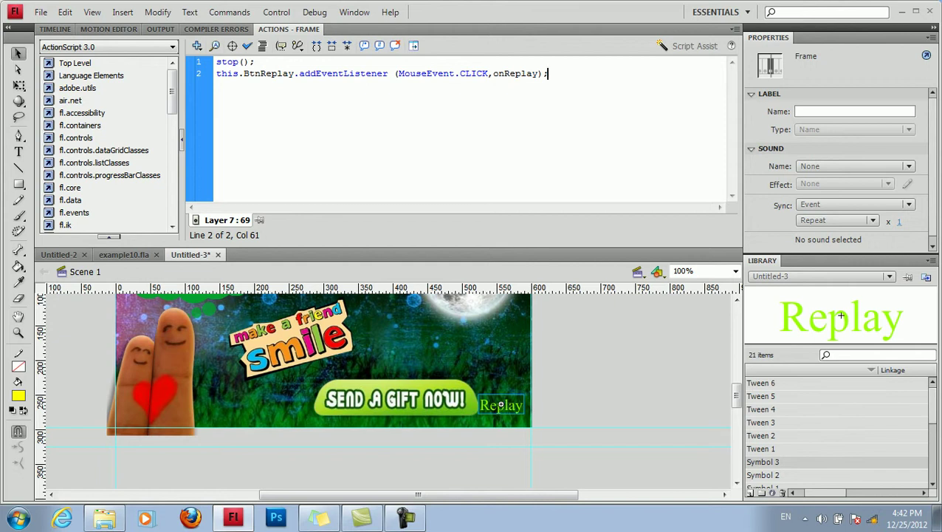
# Step: Start a third script line declaring the handler as function onReplay (evt: MouseEvent)
pyautogui.press('Return')
pyautogui.write('function onj')
pyautogui.press('BackSpace')
pyautogui.write('Replay')
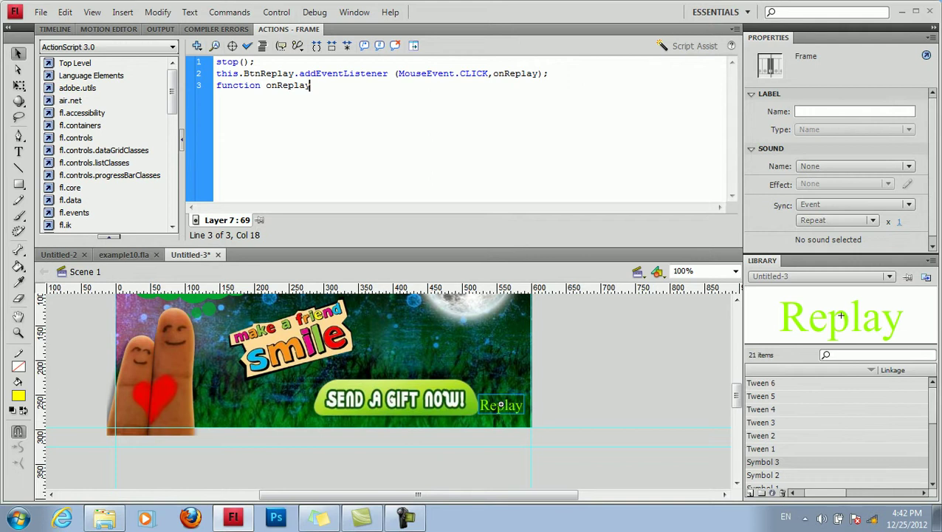
pyautogui.write(' (evt: MouseEvent')
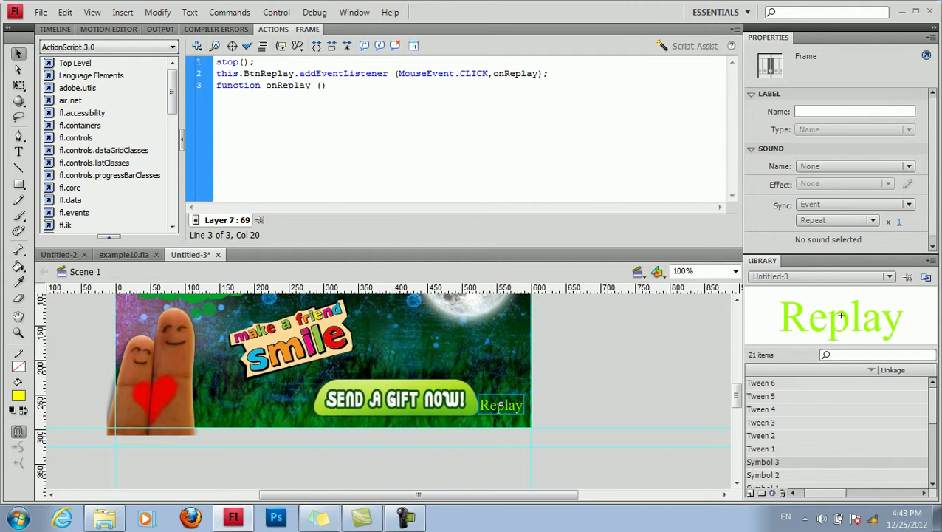
pyautogui.write('evt: MouseEvent')
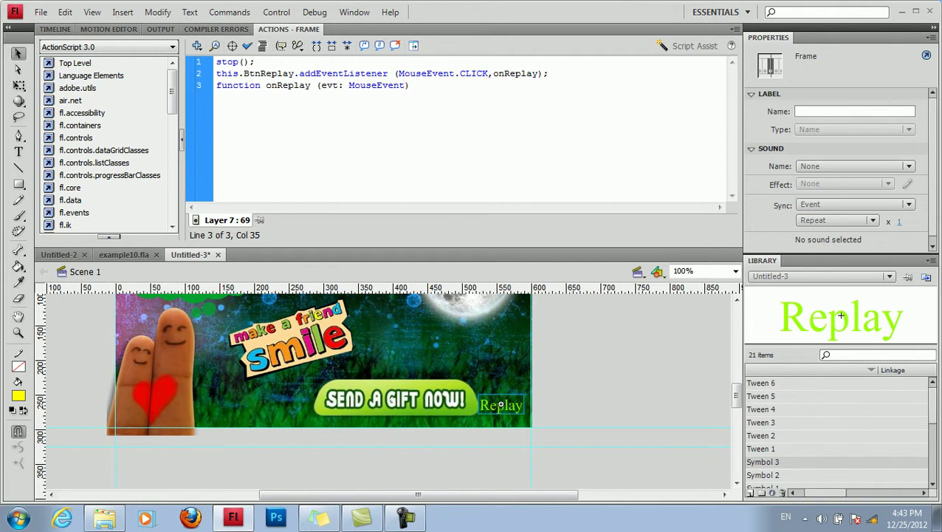
# Step: Give the onReplay function the return type void and an empty body in curly braces across separate lines
pyautogui.press('Right')
pyautogui.write(': void{}')
pyautogui.press('Left')
pyautogui.press('Return')
pyautogui.press('Return')
pyautogui.press('BackSpace')
# Step: Add the indented statement gotoAndPlay(0); inside the body of the onReplay function
pyautogui.press('Up')
pyautogui.press('Tab')
pyautogui.write('gotoAdn')
pyautogui.press('BackSpace')
pyautogui.press('BackSpace')
pyautogui.press('BackSpace')
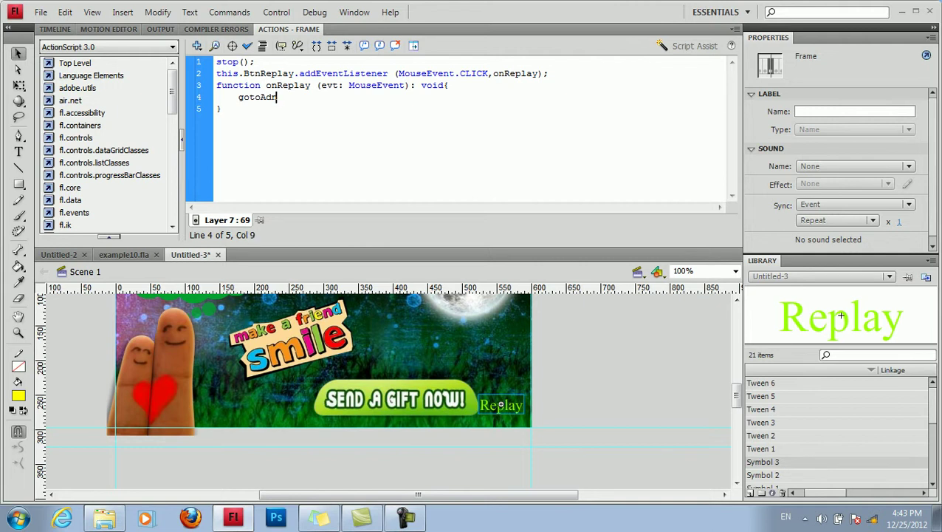
pyautogui.write('ndPlay(0);')
# Step: Test the movie and replay the banner animation several times with its Replay button
pyautogui.hotkey('ctrl', 'Return')
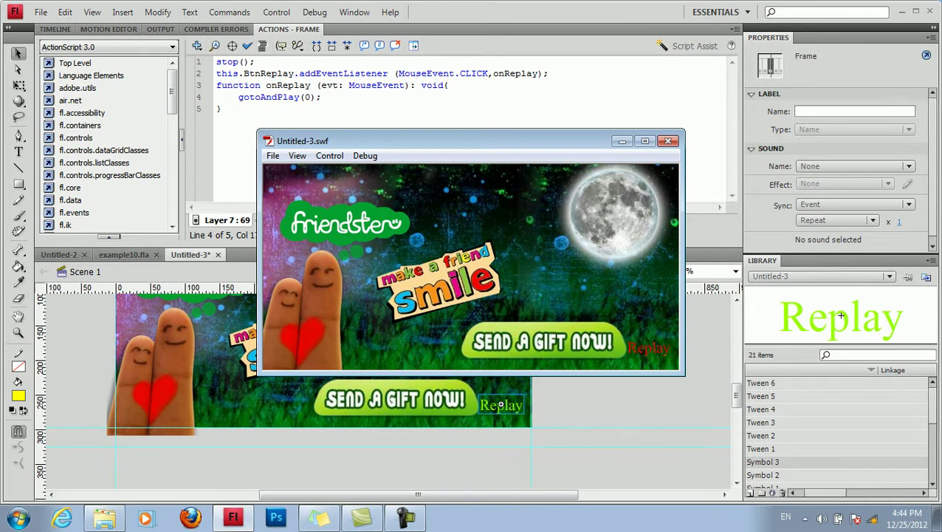
pyautogui.click(648, 348)
pyautogui.click(649, 348)
pyautogui.click(649, 348)
pyautogui.click(648, 348)
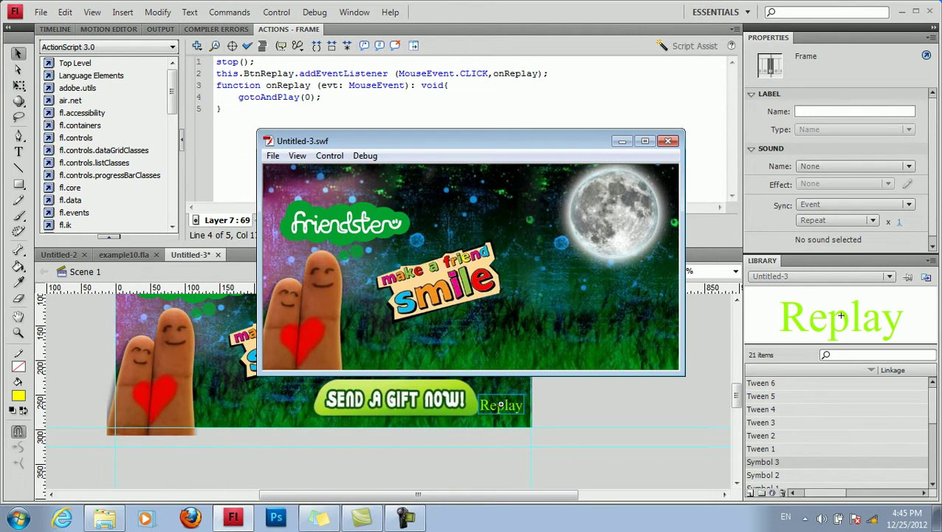
# Step: Review the gotoAndPlay(0); statement and the onReplay function's braces in the script, and close the test movie window
pyautogui.moveTo(222, 109); pyautogui.dragTo(326, 97)
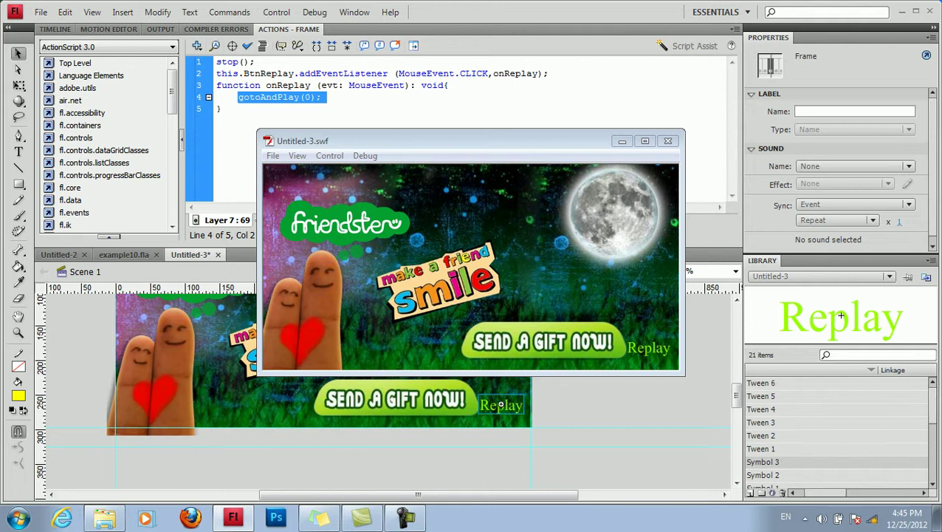
pyautogui.press('End')
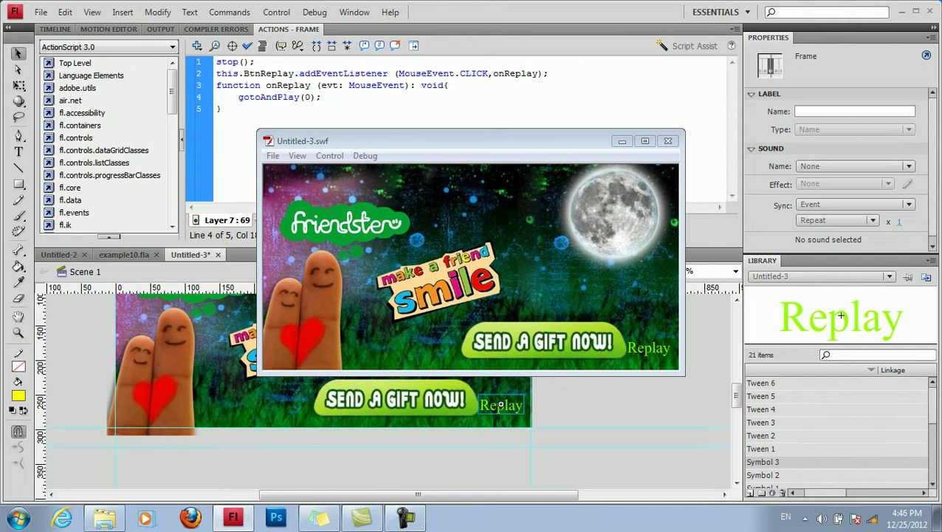
pyautogui.hotkey('shift', 'Home')
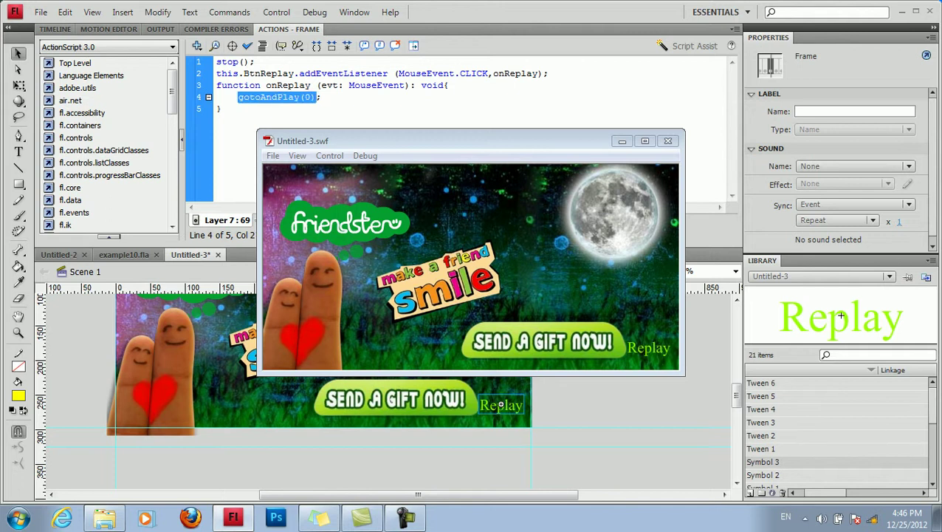
pyautogui.hotkey('shift', 'End')
pyautogui.press('Down')
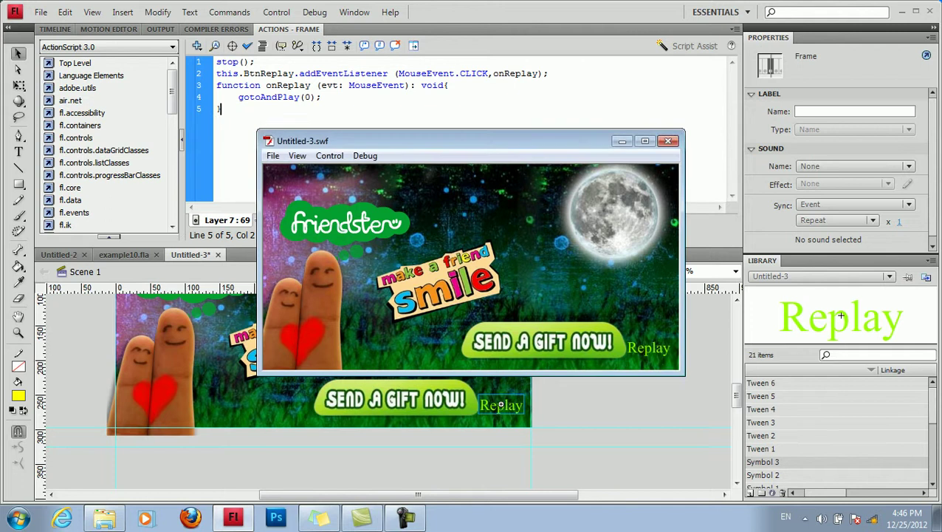
pyautogui.click(449, 85)
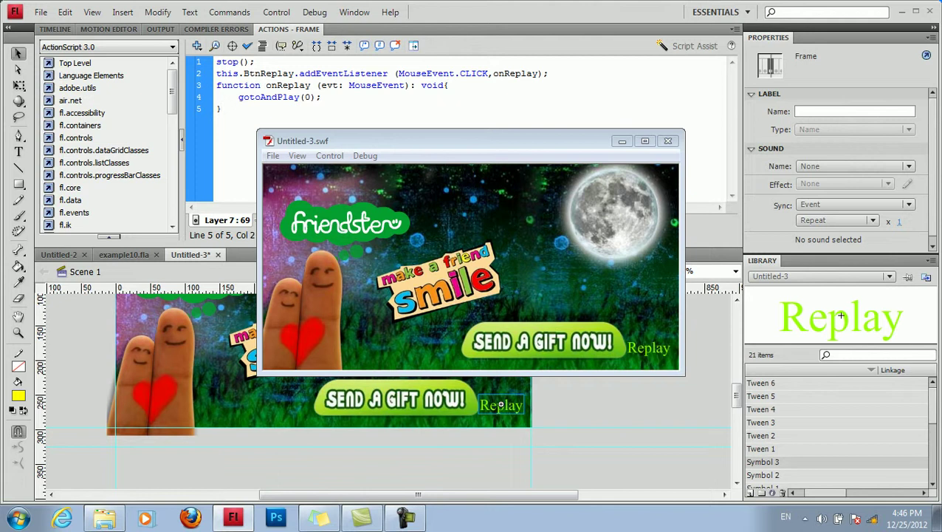
pyautogui.moveTo(443, 141); pyautogui.dragTo(356, 185)
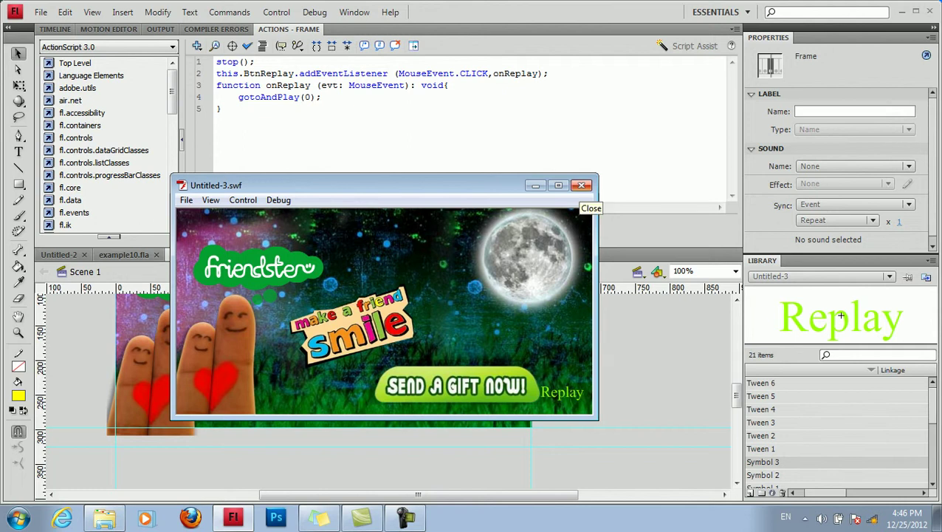
pyautogui.click(582, 185)
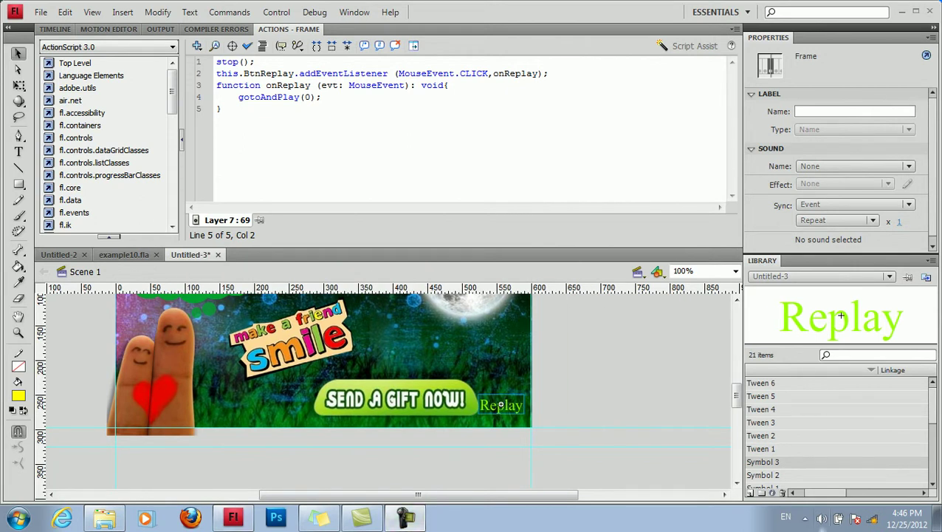
pyautogui.click(821, 518)
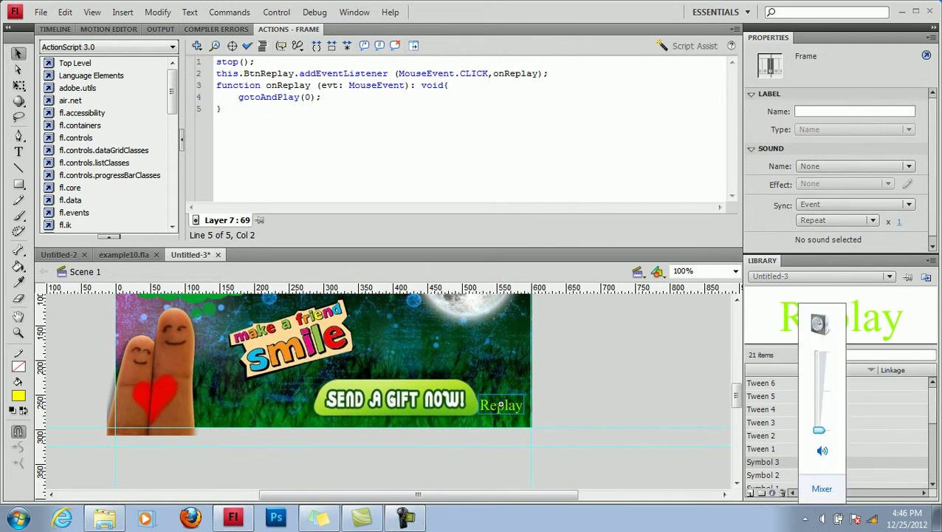